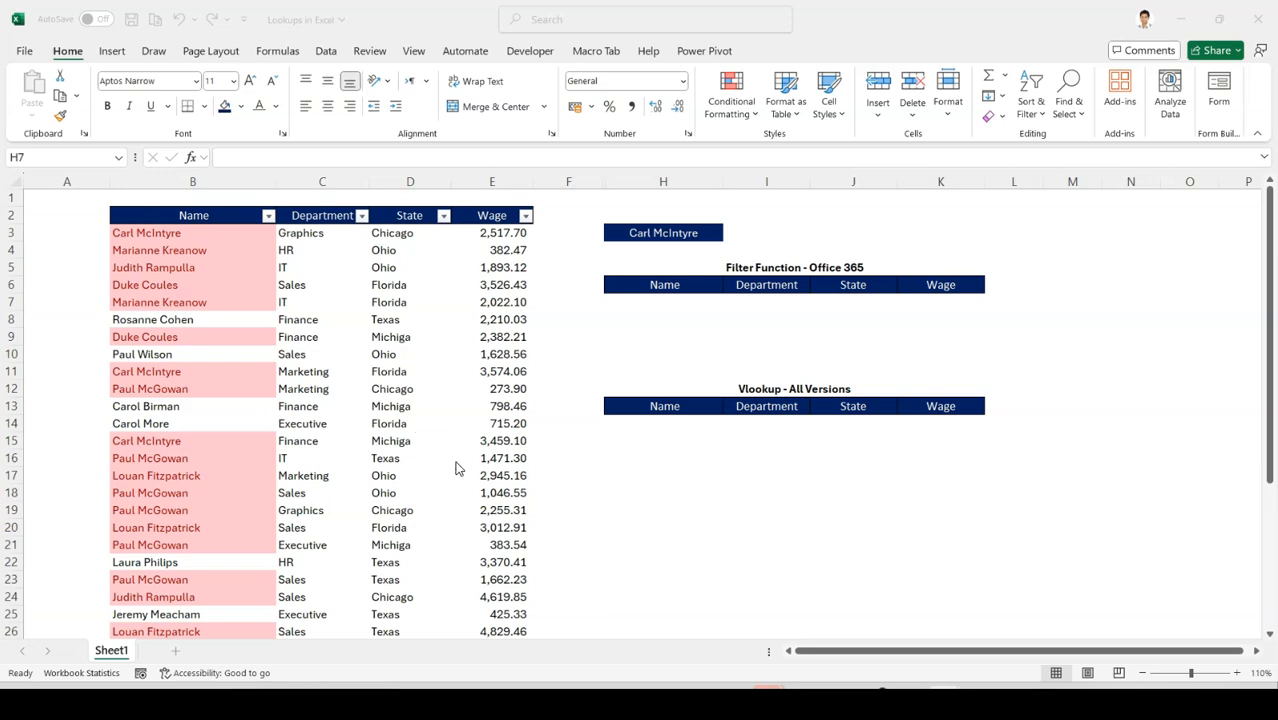
Step: Filter the employee table's Name column by the pink cell color to isolate the duplicated names
left_click(191, 253)
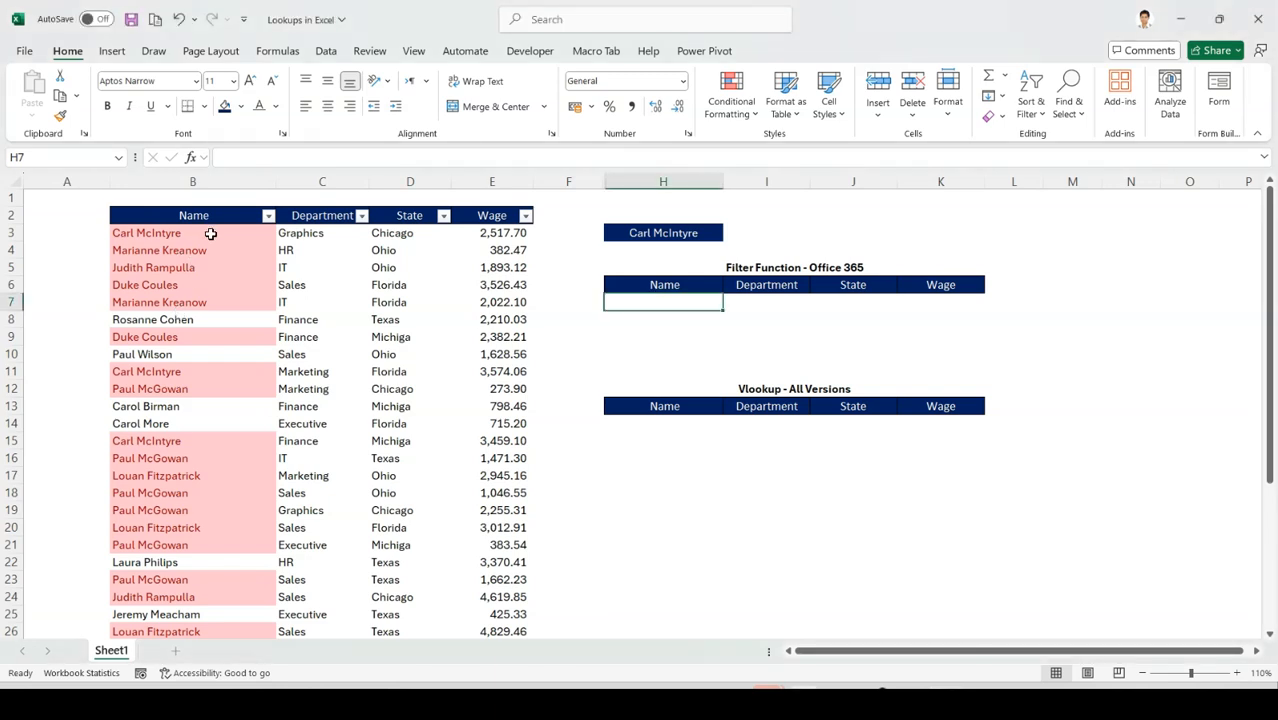
left_click_drag(211, 233, 205, 298)
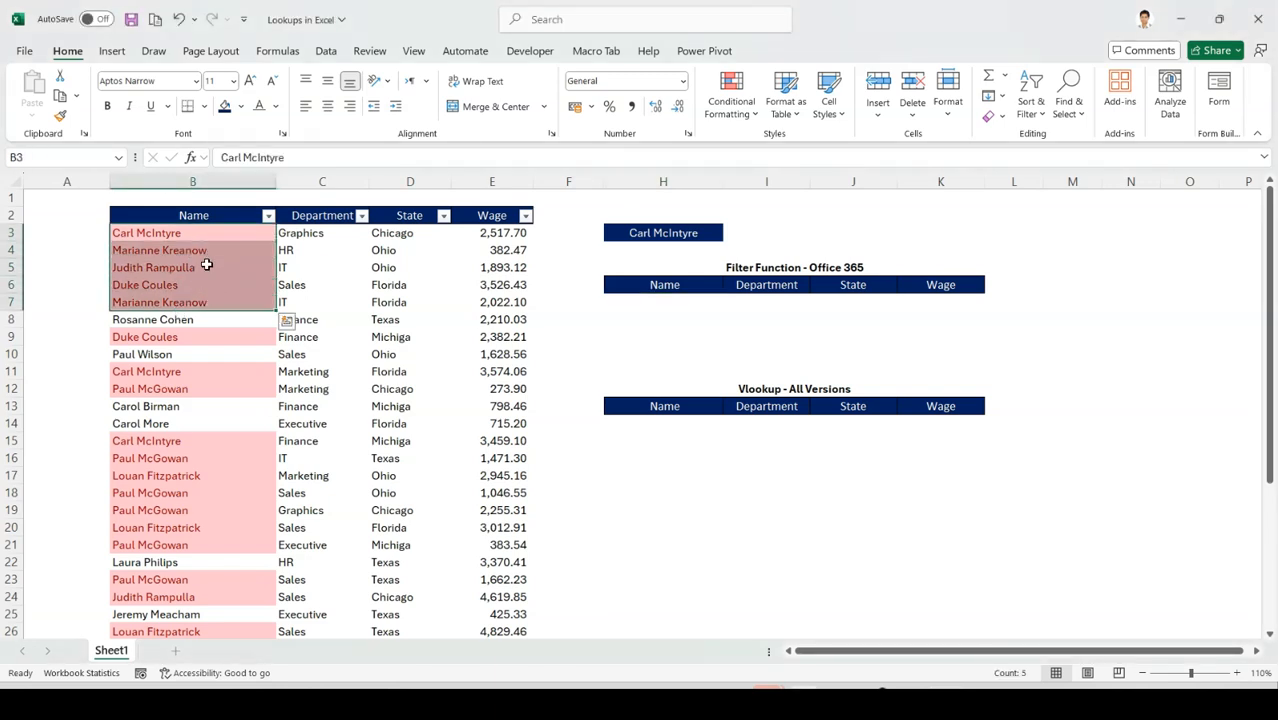
left_click(268, 217)
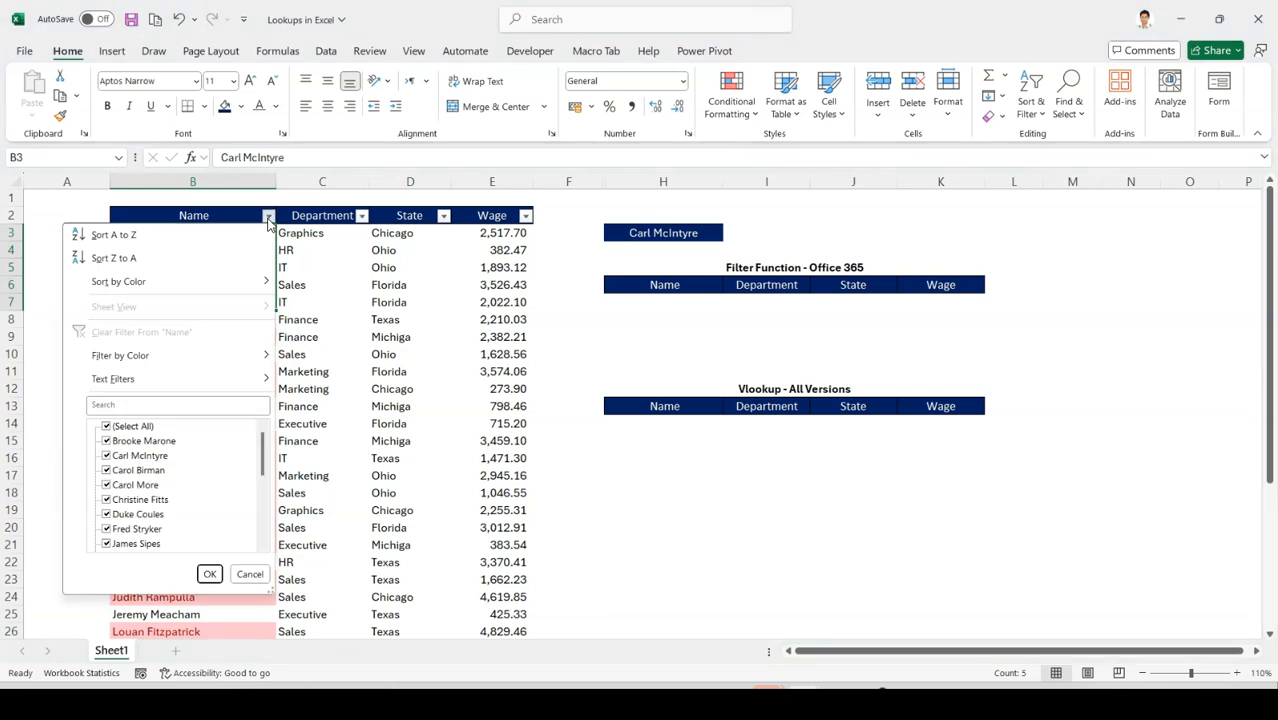
mouse_move(150, 355)
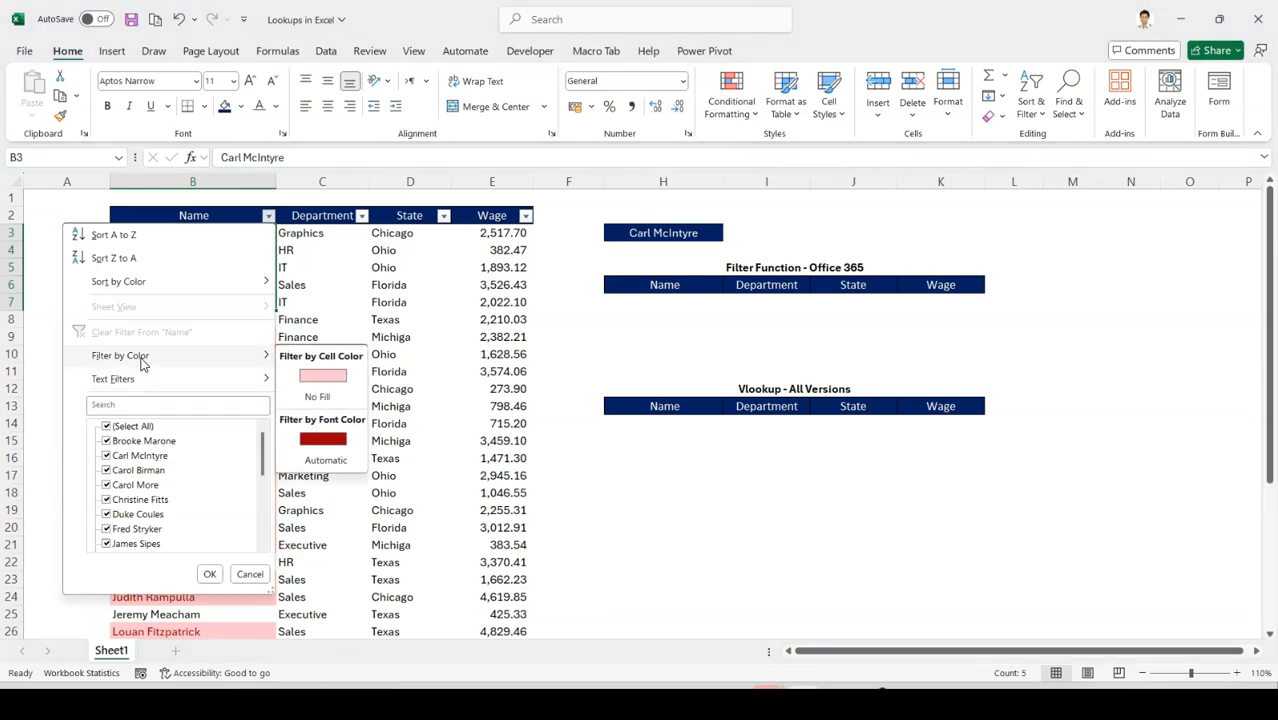
left_click(320, 378)
Step: Examine the repeated entries of the first listed name and compare their department, state and wage values
left_click(206, 234)
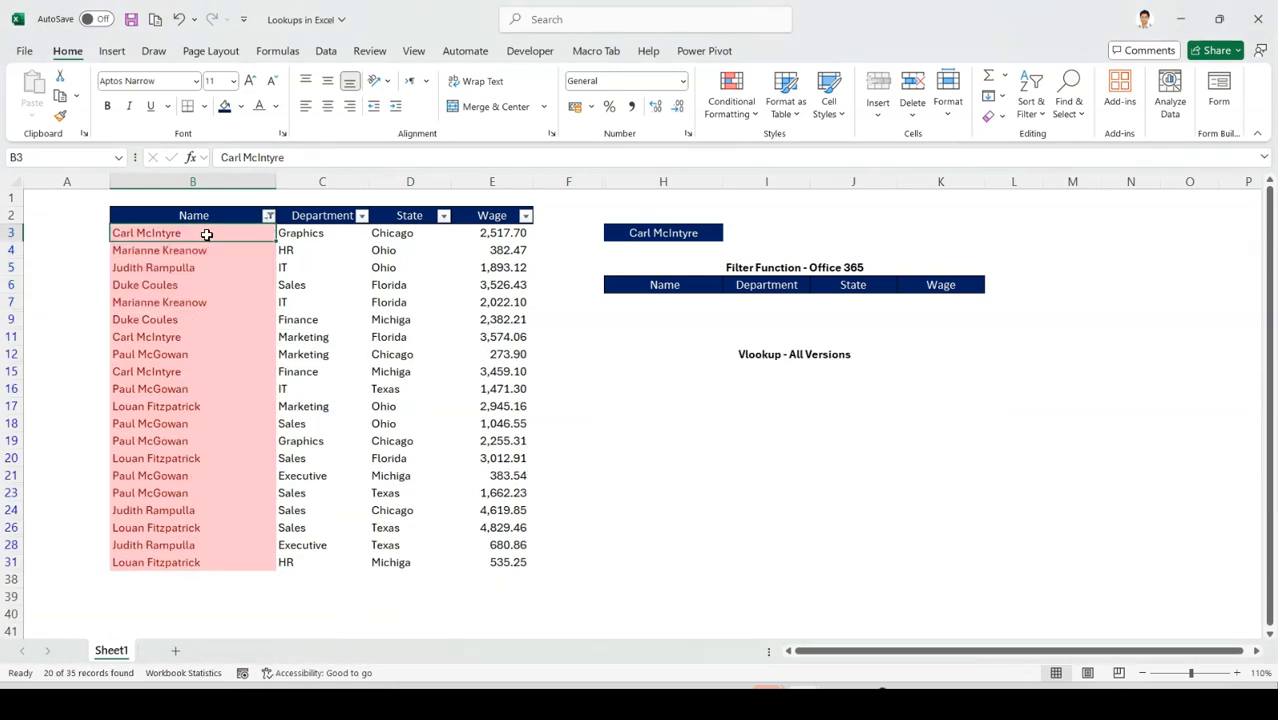
left_click(184, 338, "ctrl")
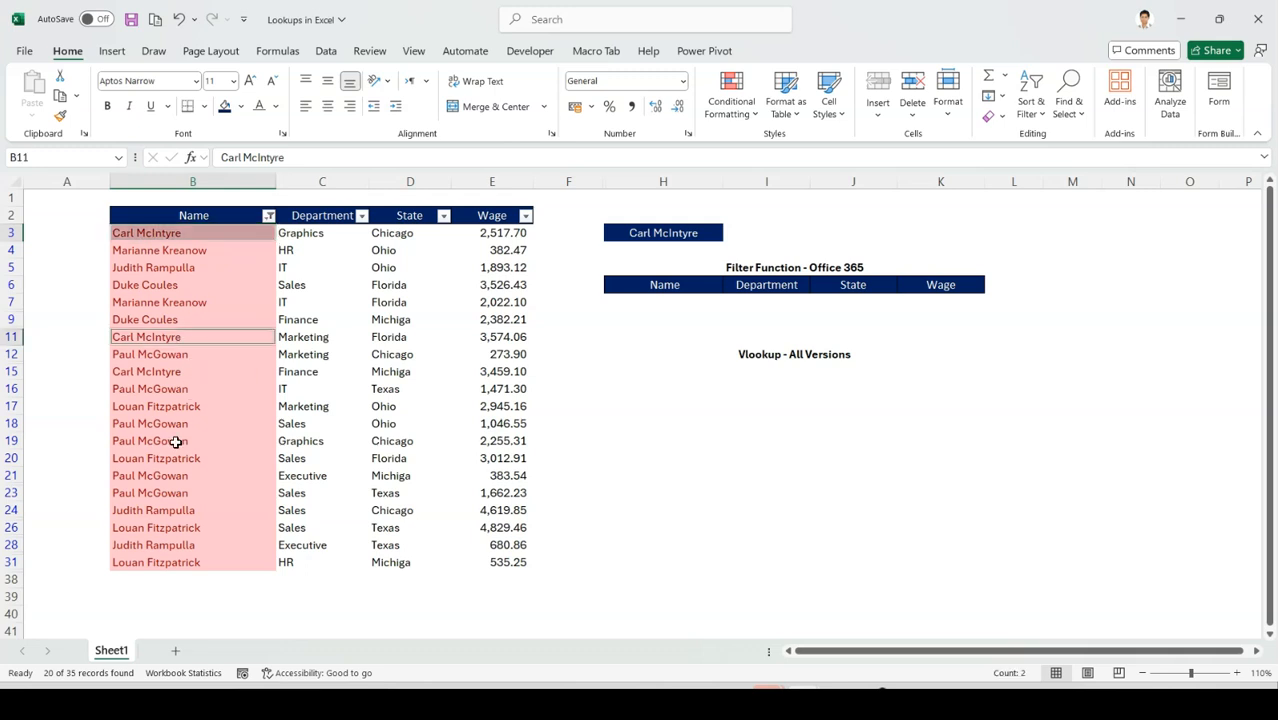
left_click(175, 235)
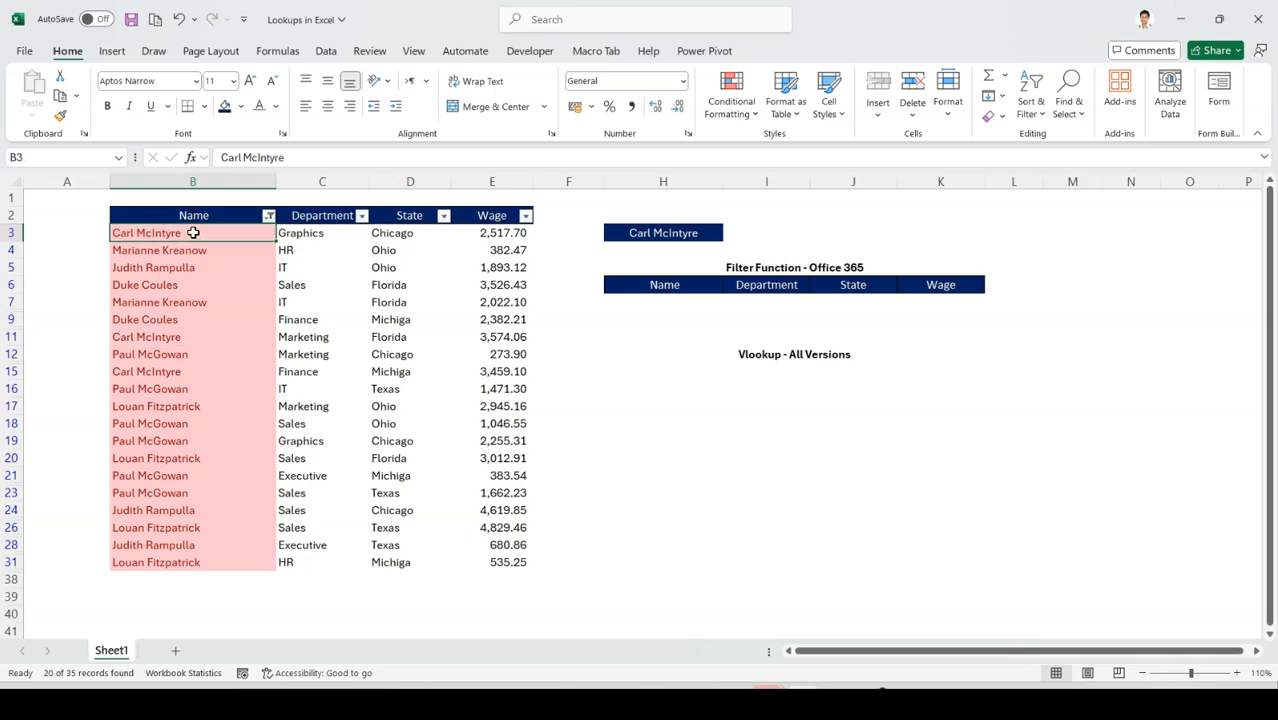
left_click(164, 340, "ctrl")
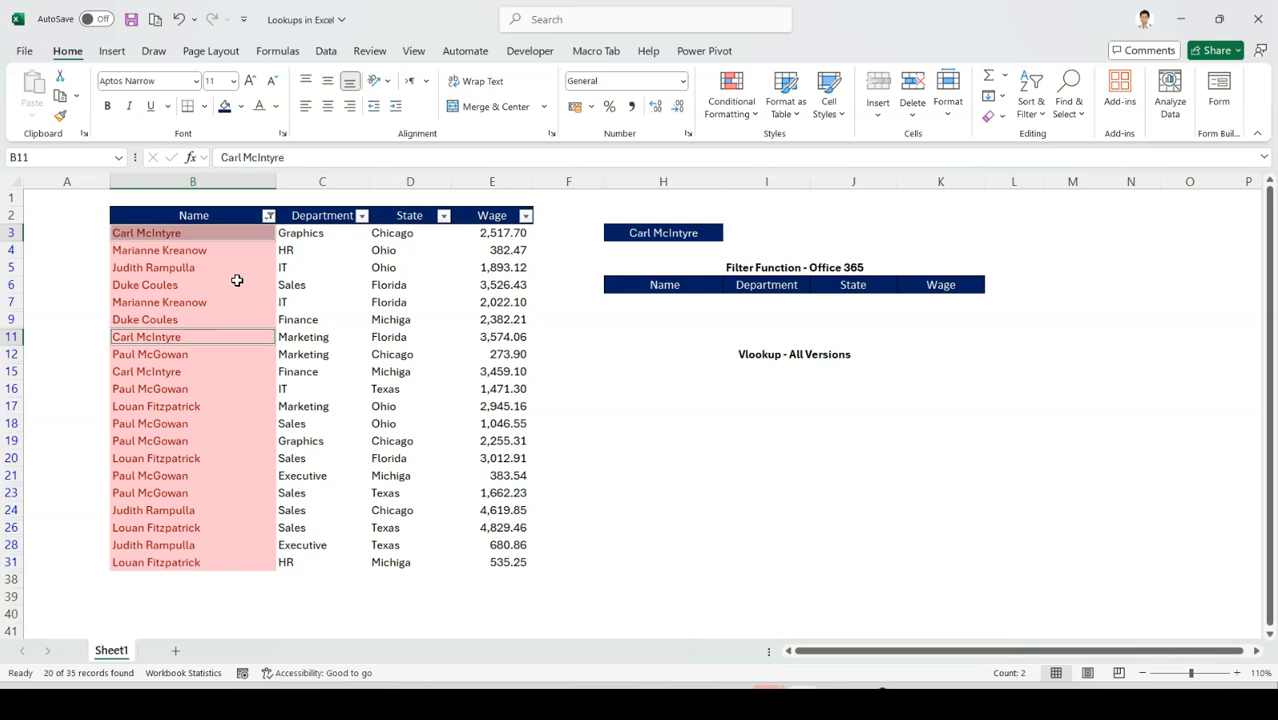
left_click(300, 235)
left_click(295, 337)
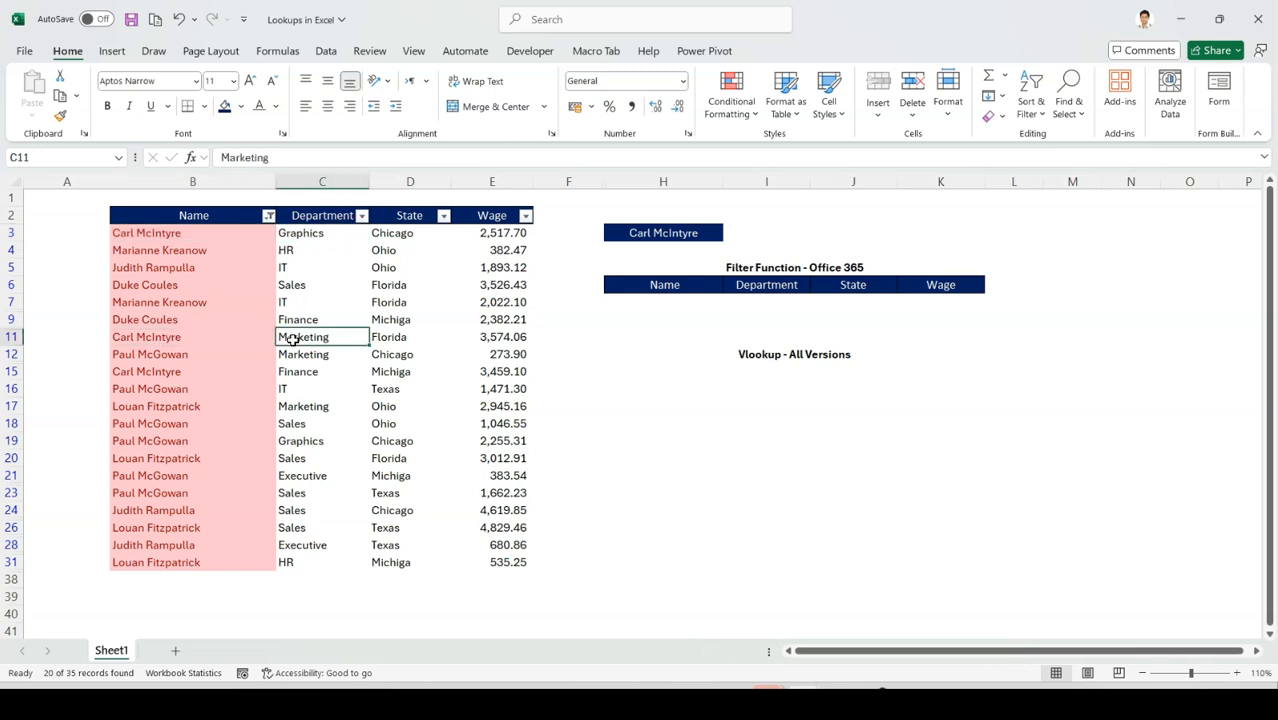
left_click(406, 241)
left_click(503, 240)
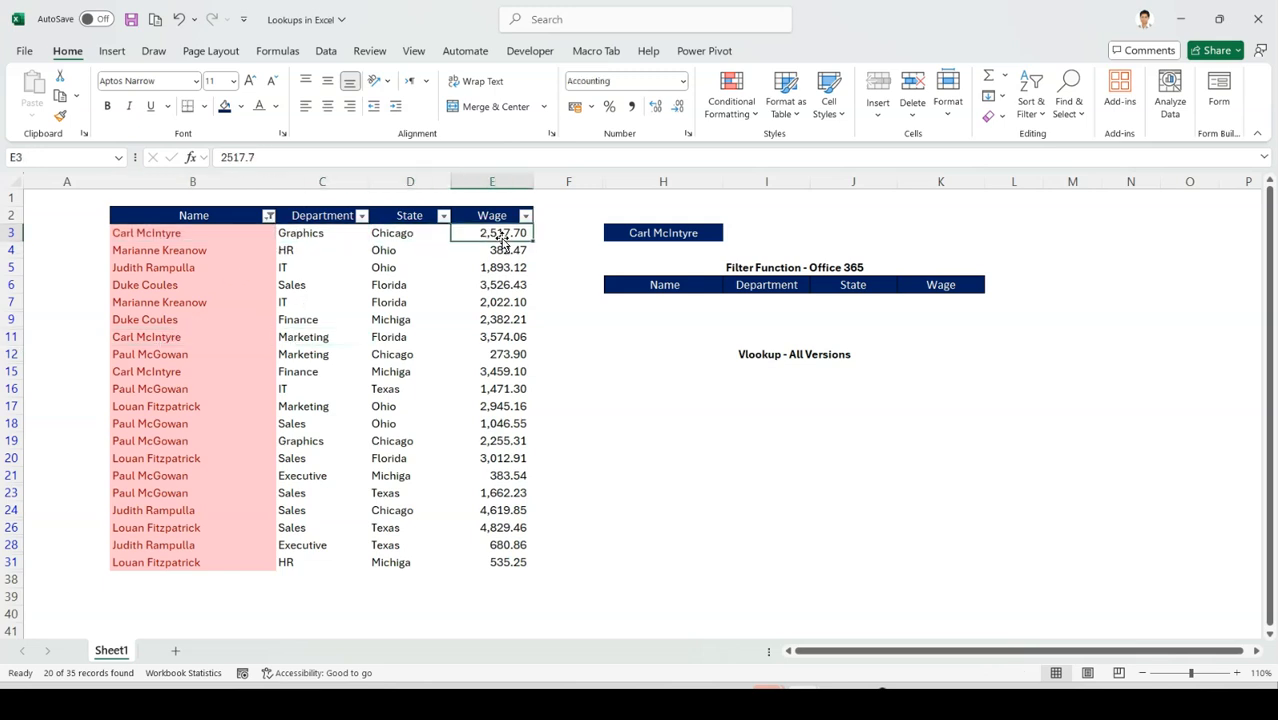
Step: Clear the color filter from the Name column
left_click(268, 216)
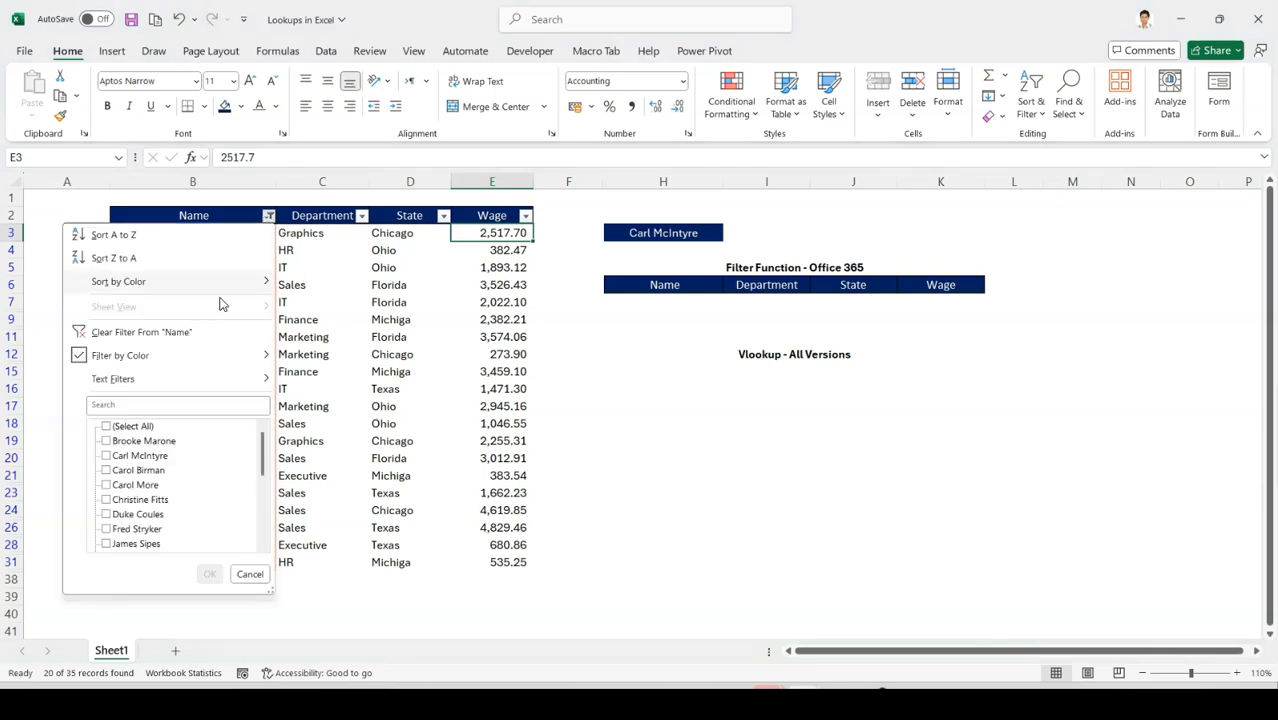
left_click(141, 334)
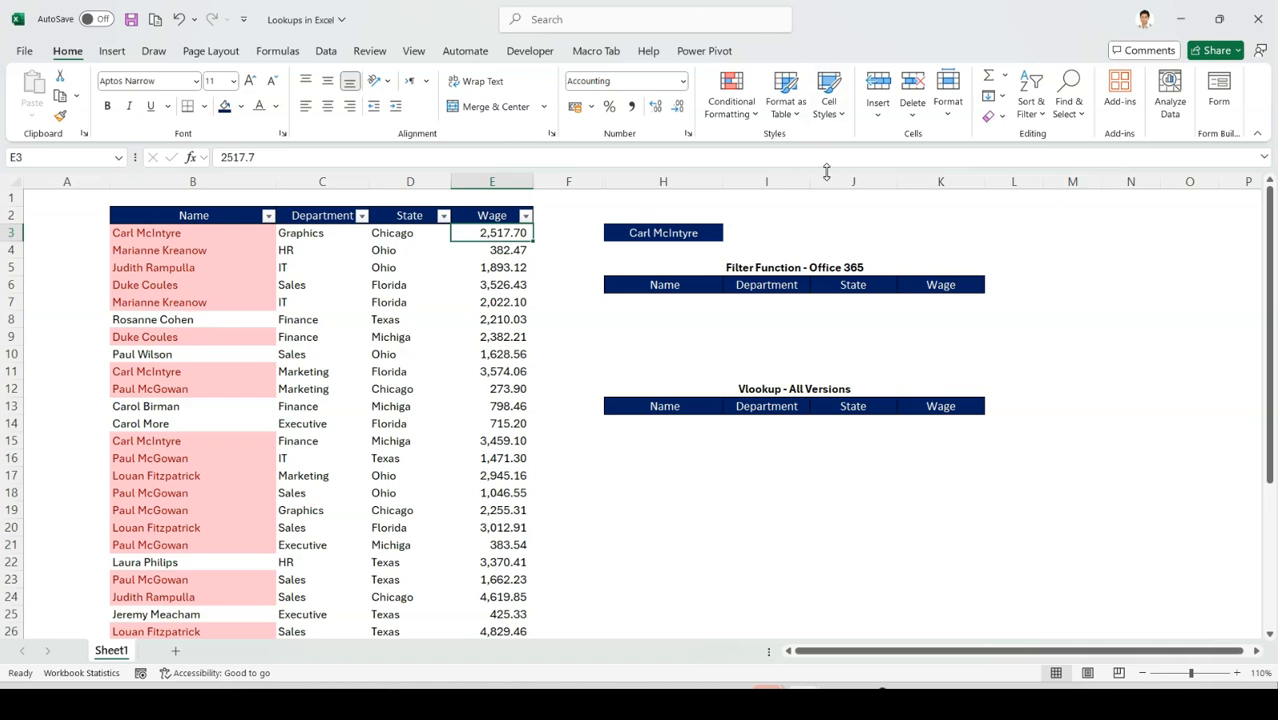
Step: Start a FILTER formula in H7 with the table's data range B3:E37 as the array argument
left_click(674, 302)
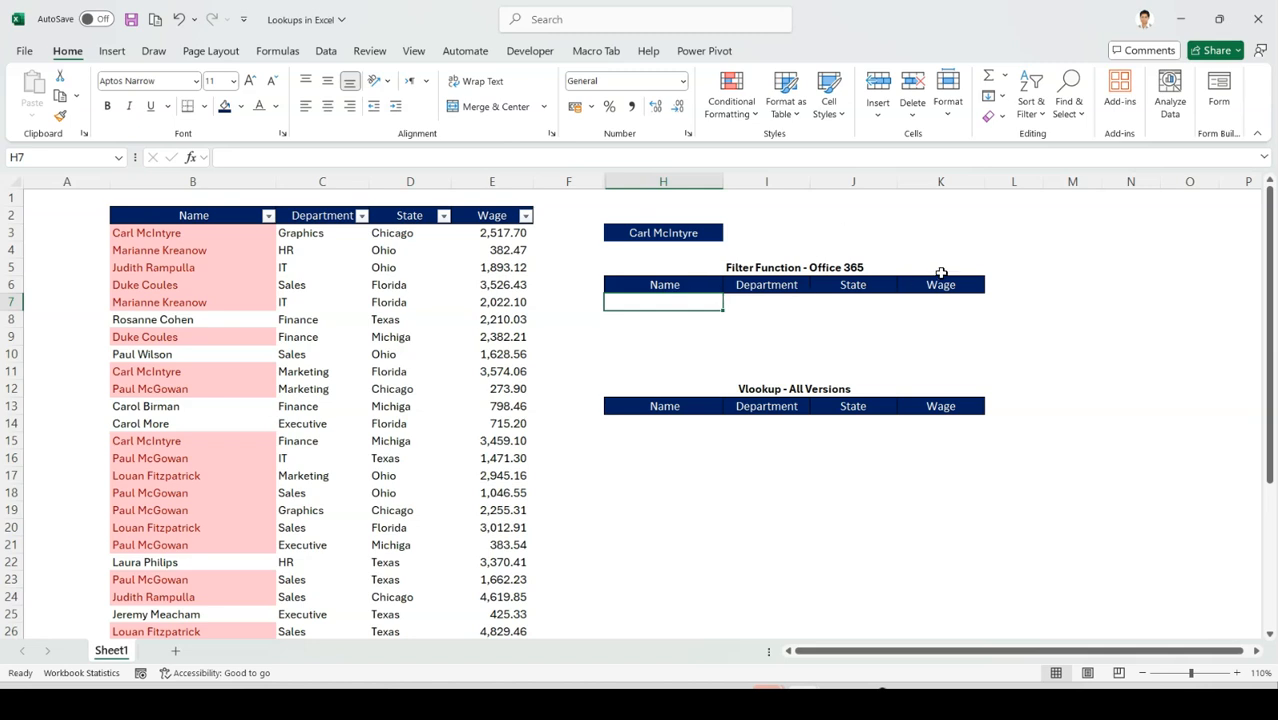
type("=fil")
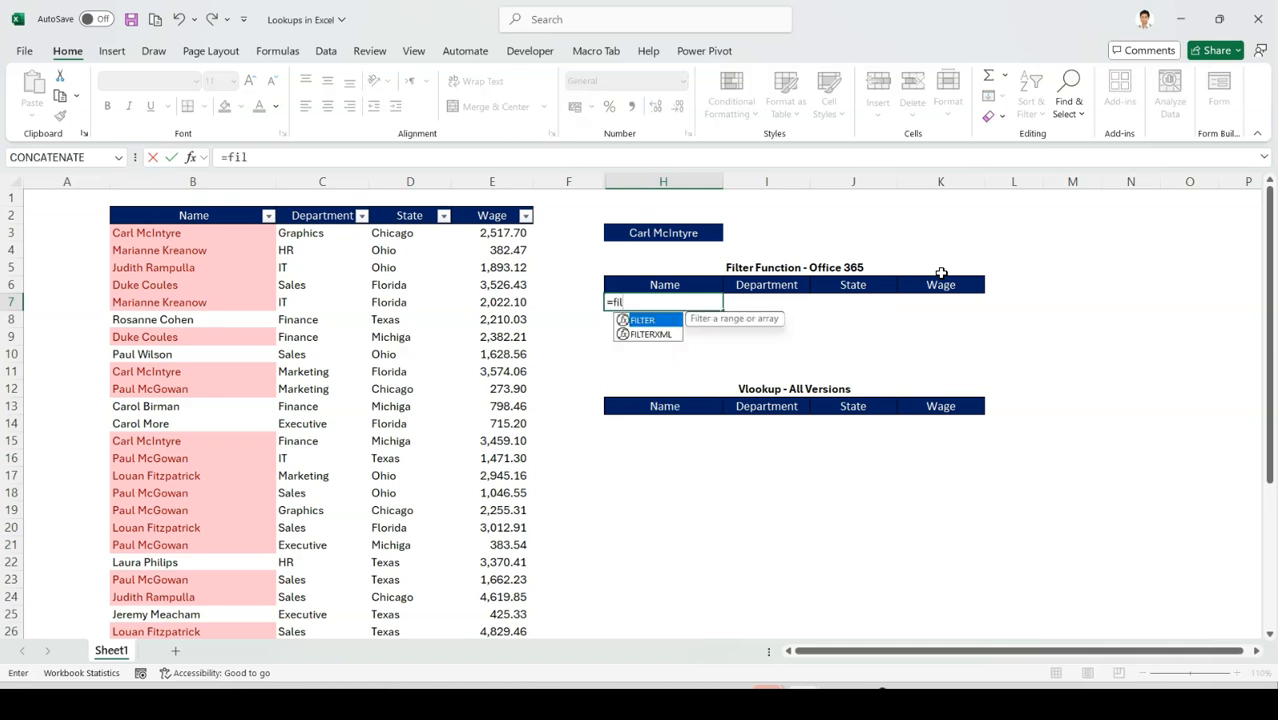
double_click(656, 321)
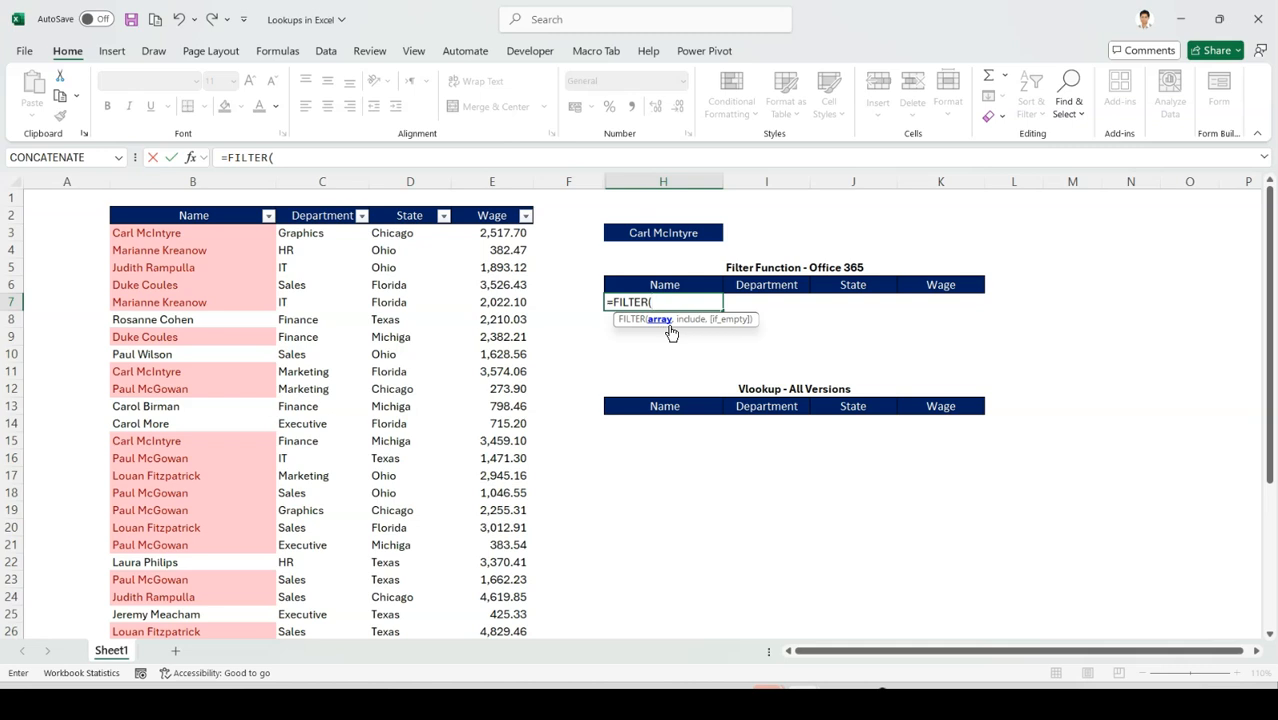
left_click(208, 230)
key("ctrl+shift+Right")
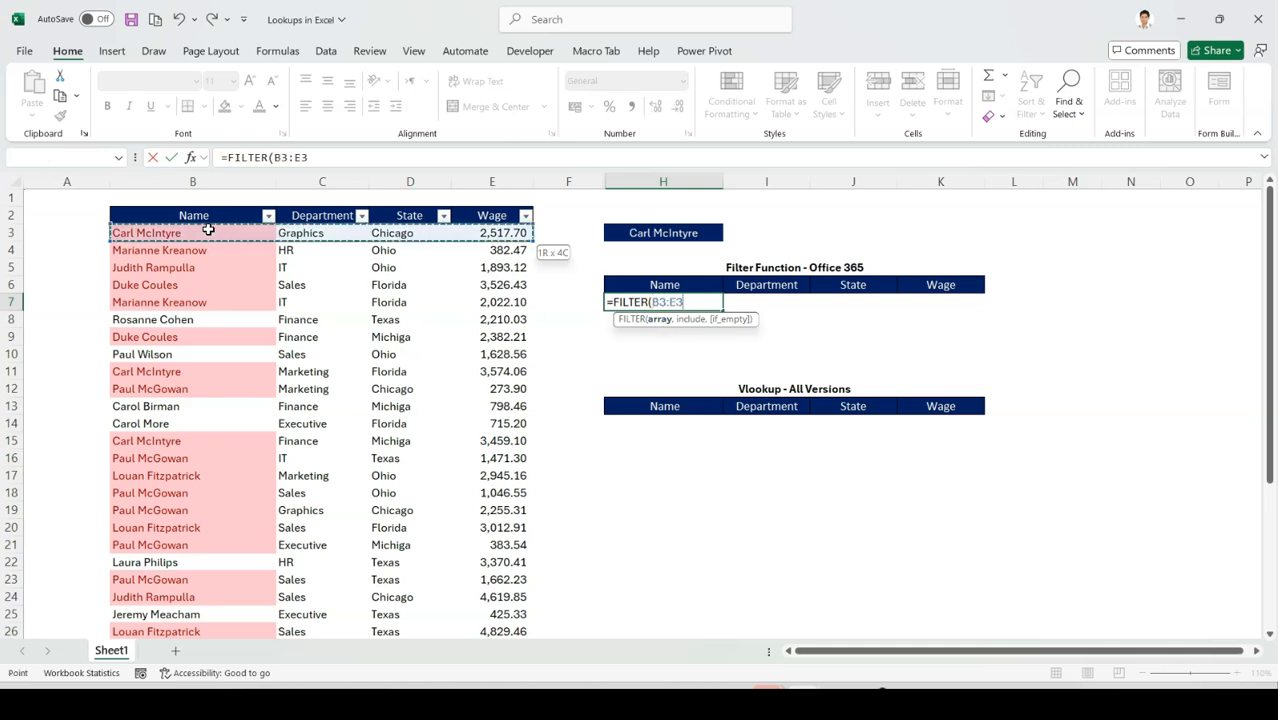
key("ctrl+shift+Down")
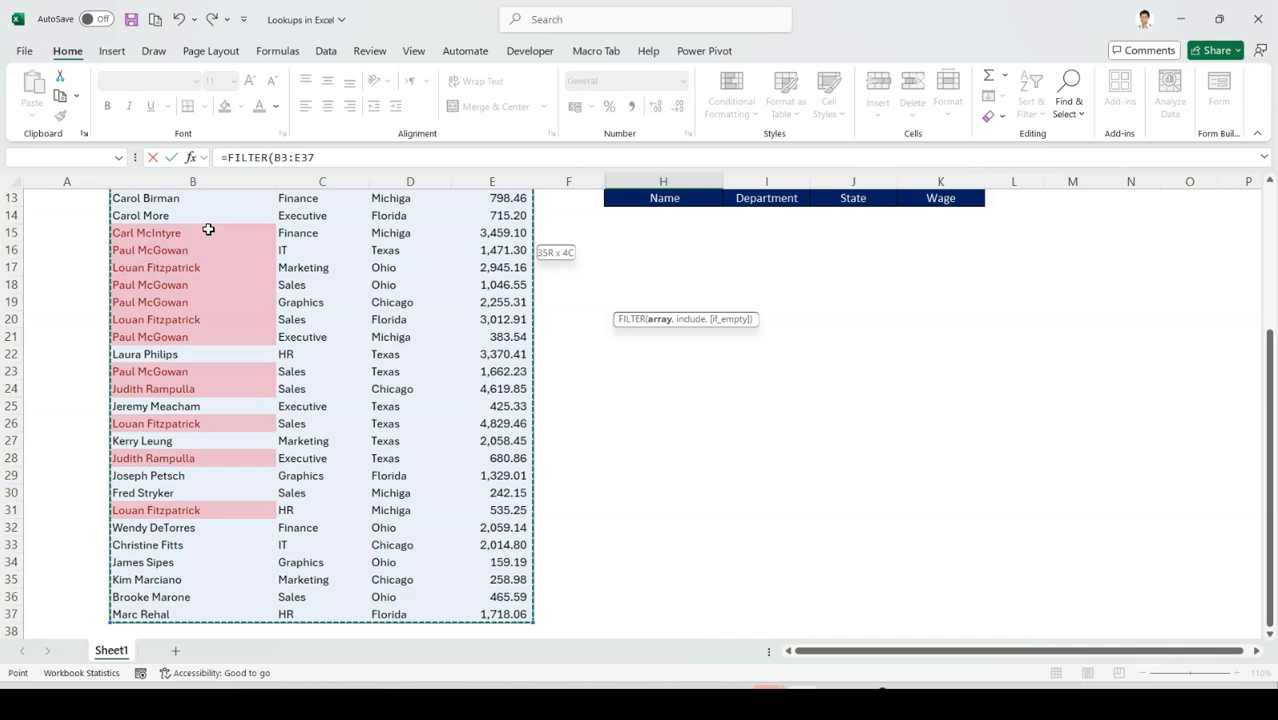
type(",")
scroll(208, 230, "up", 4)
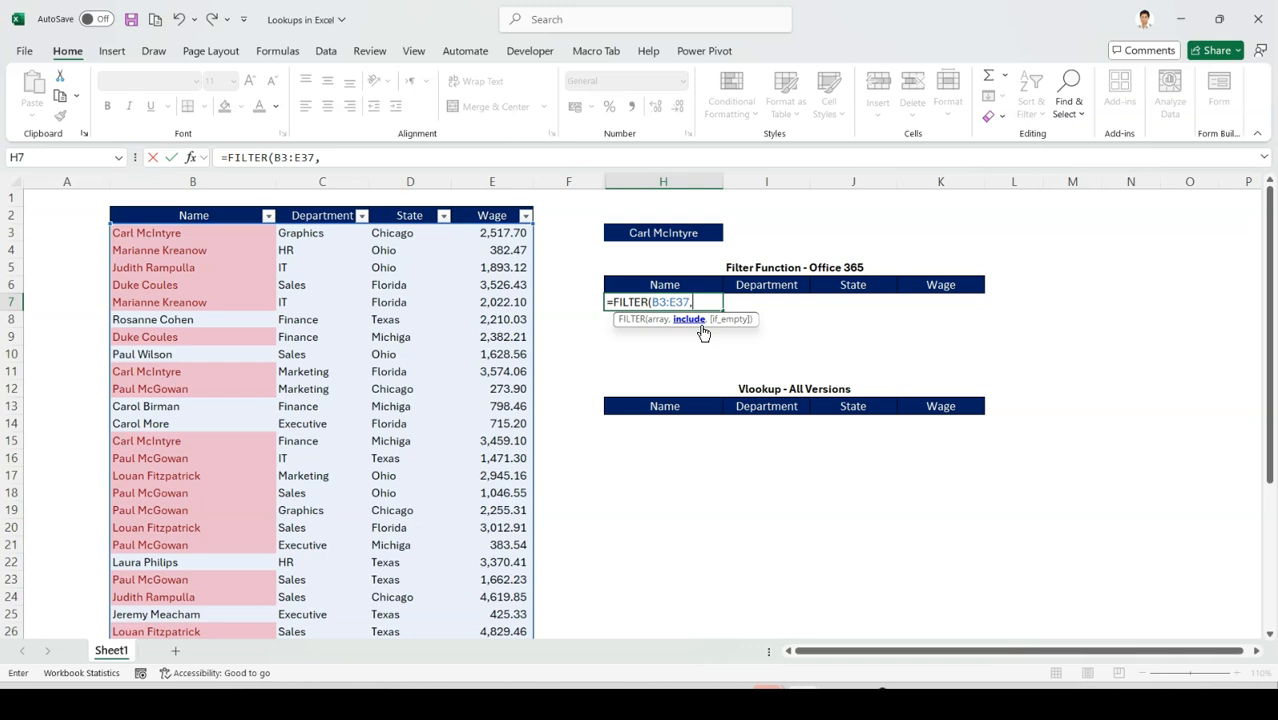
Step: Complete the FILTER formula in H7 with the include condition B3:B37=H3
left_click(198, 233)
key("ctrl+shift+Down")
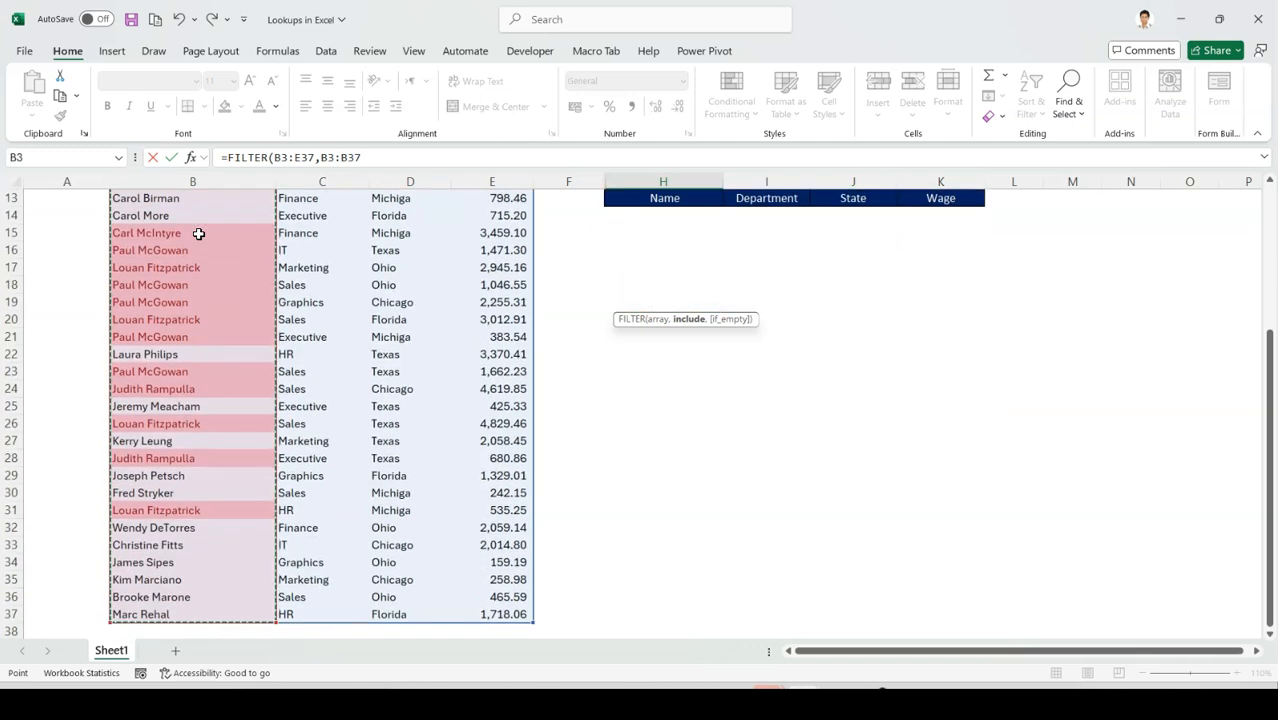
type("=")
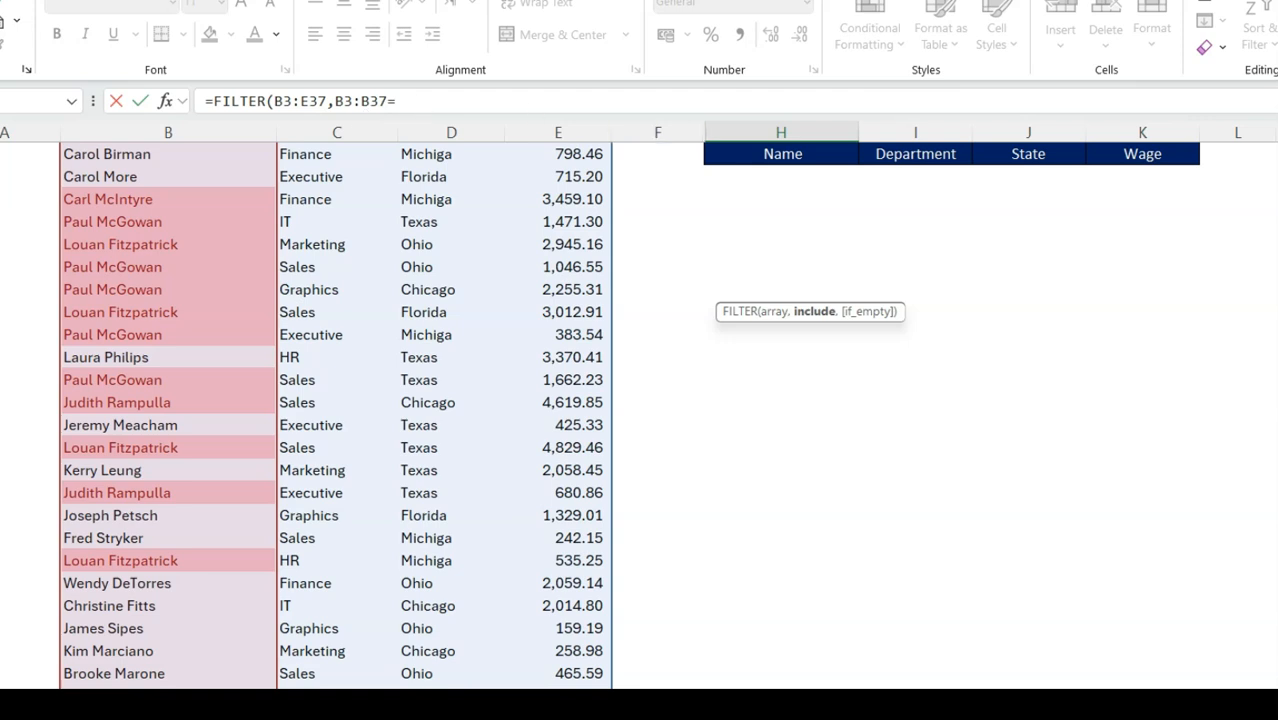
scroll(835, 340, "up", 4)
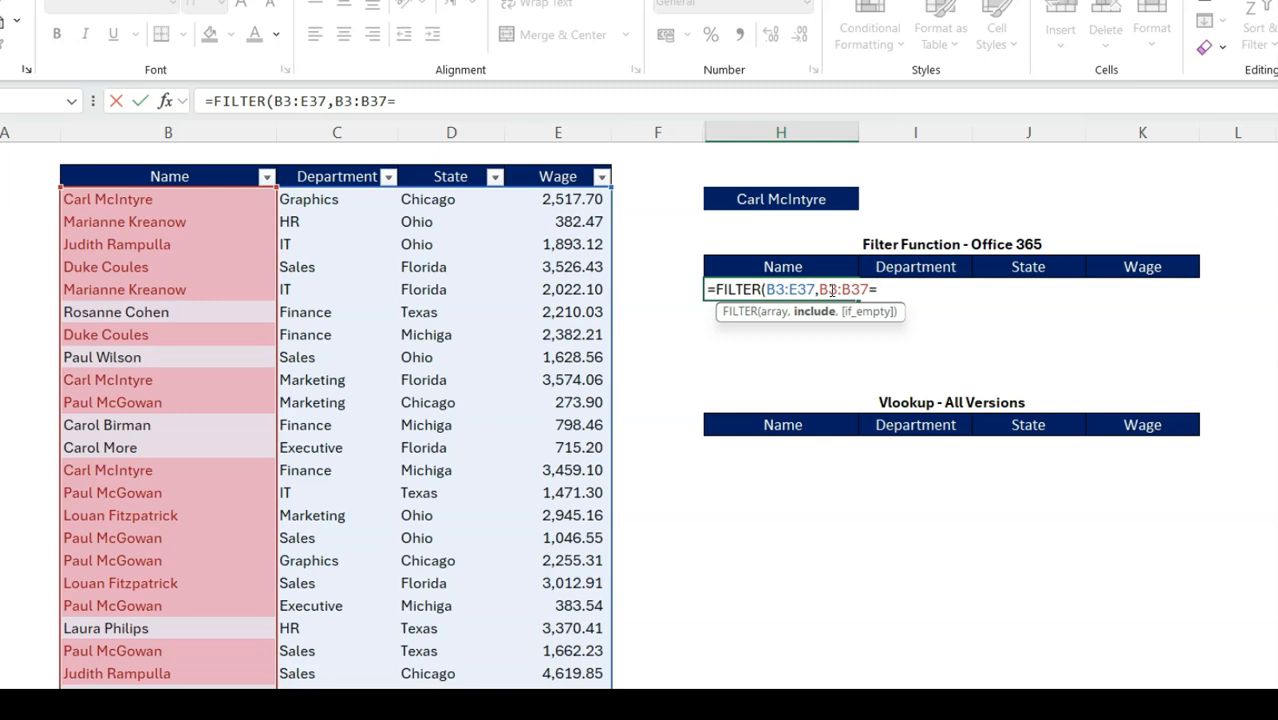
left_click(788, 200)
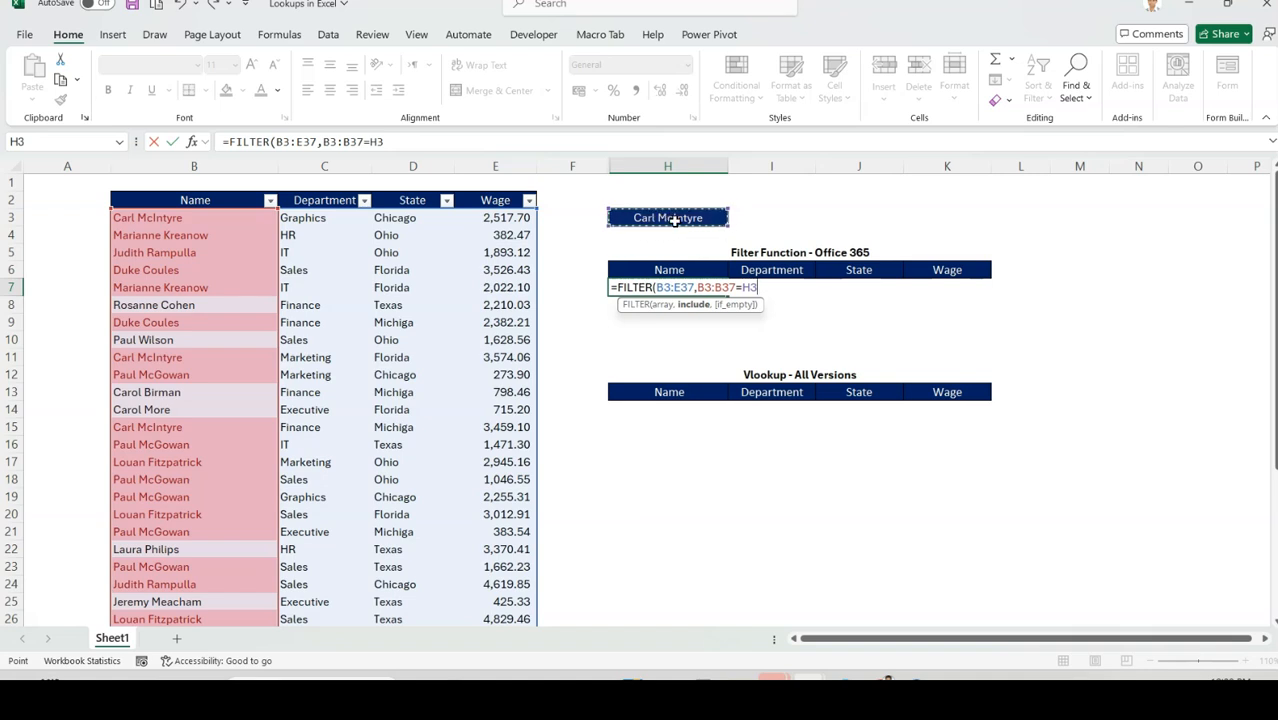
type(")")
key("Return")
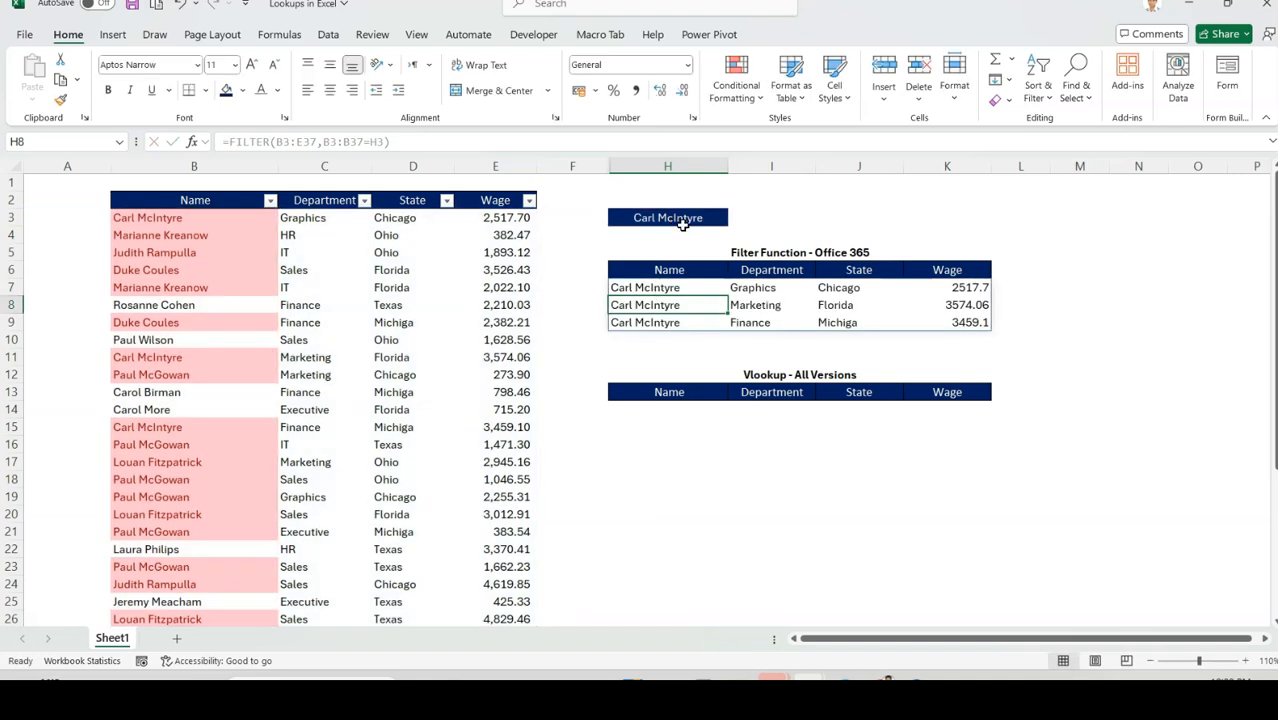
Step: Test the FILTER formula by choosing the second name in the H3 list, and check H7
left_click(664, 287)
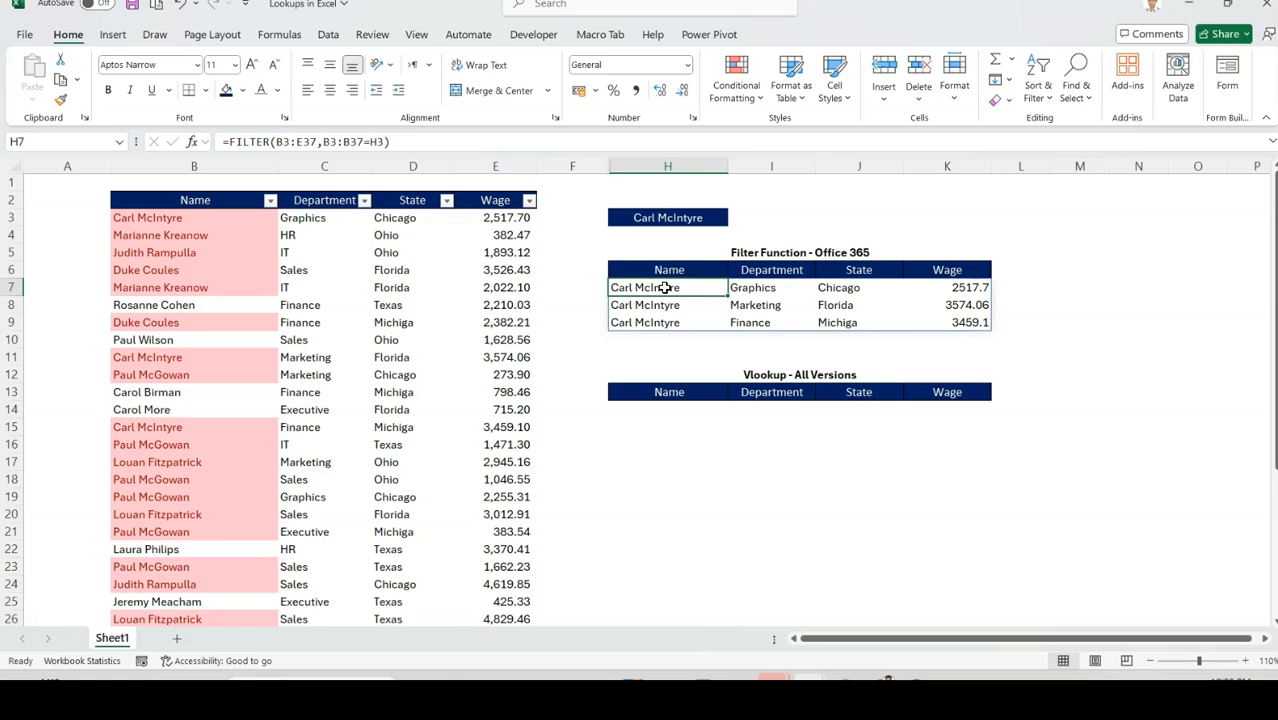
left_click(685, 218)
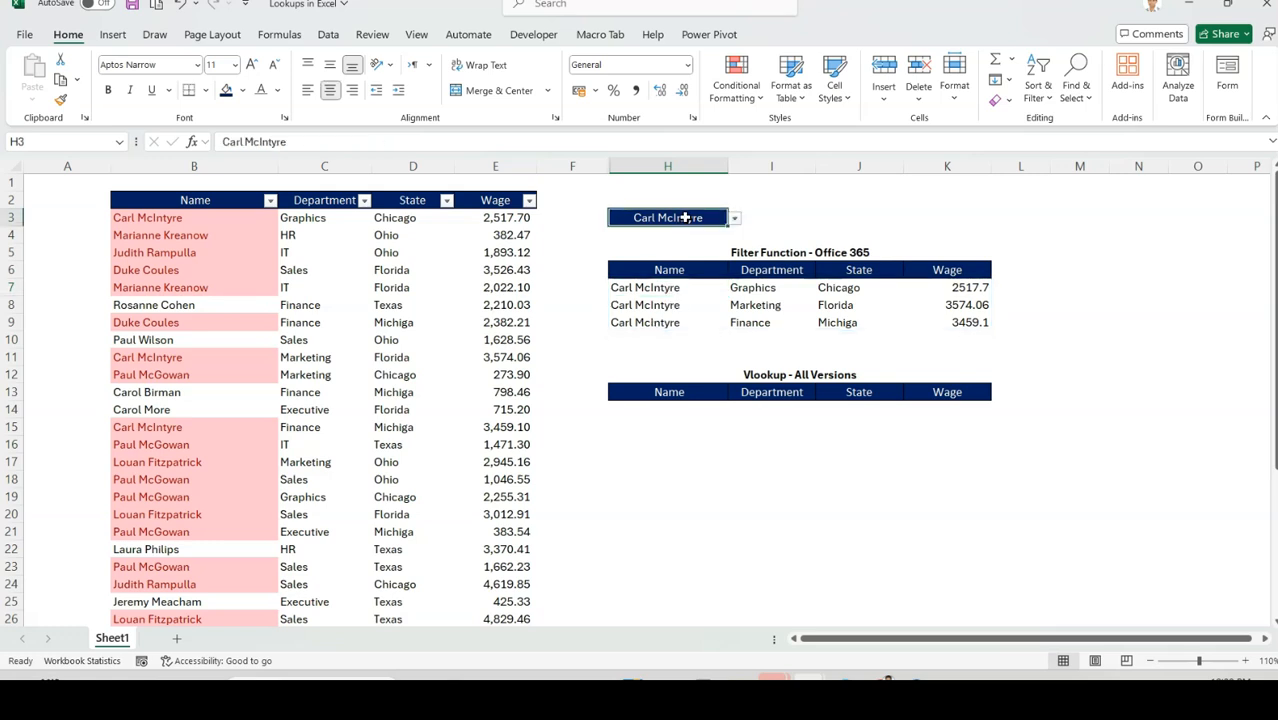
left_click(734, 218)
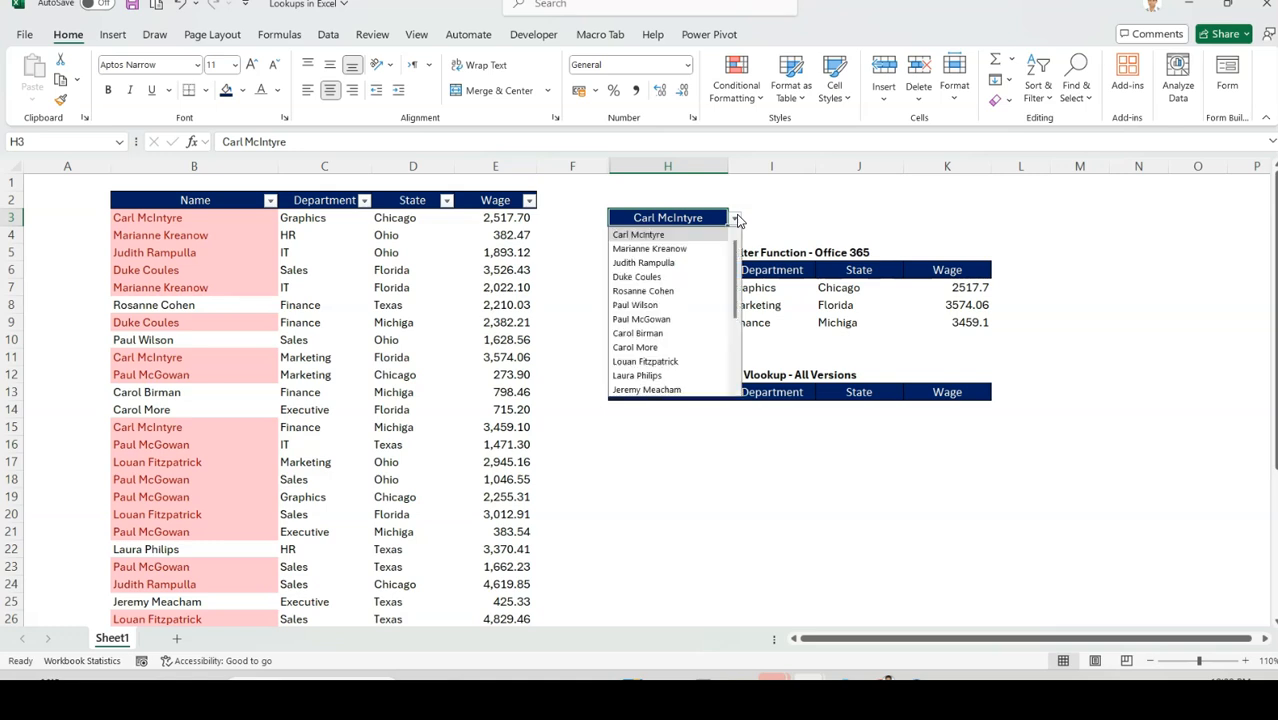
left_click(664, 249)
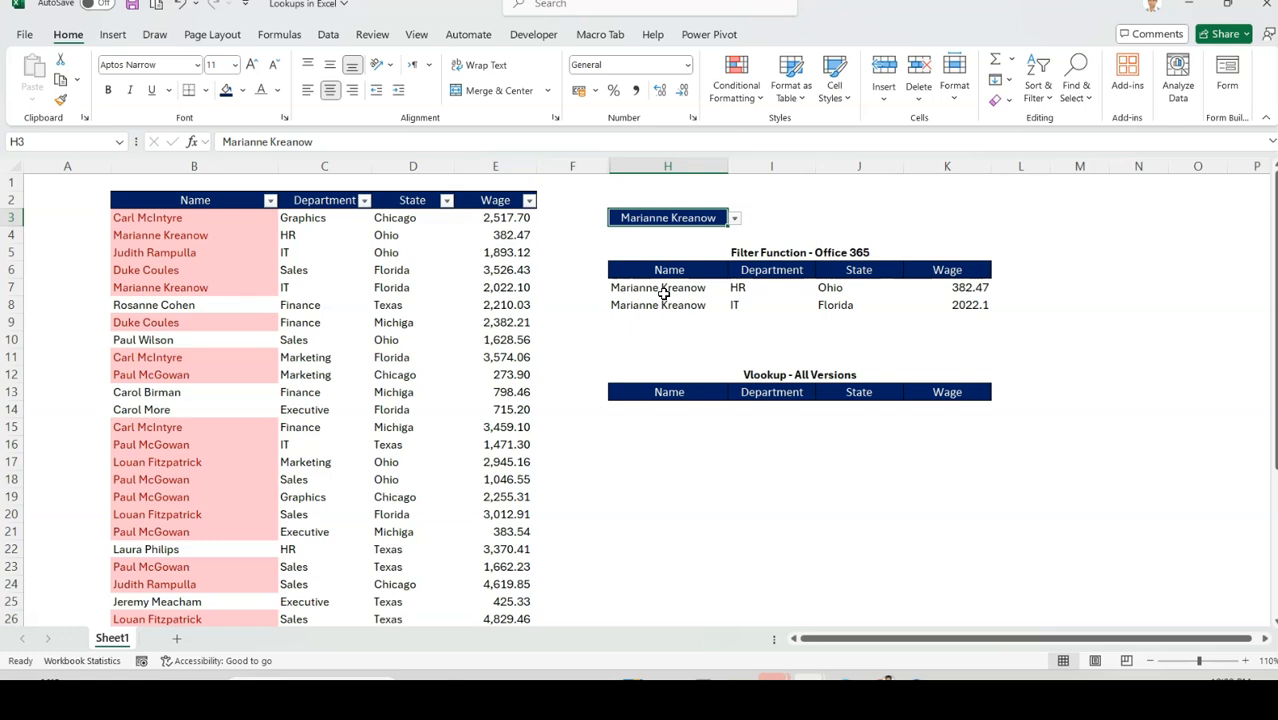
left_click(663, 290)
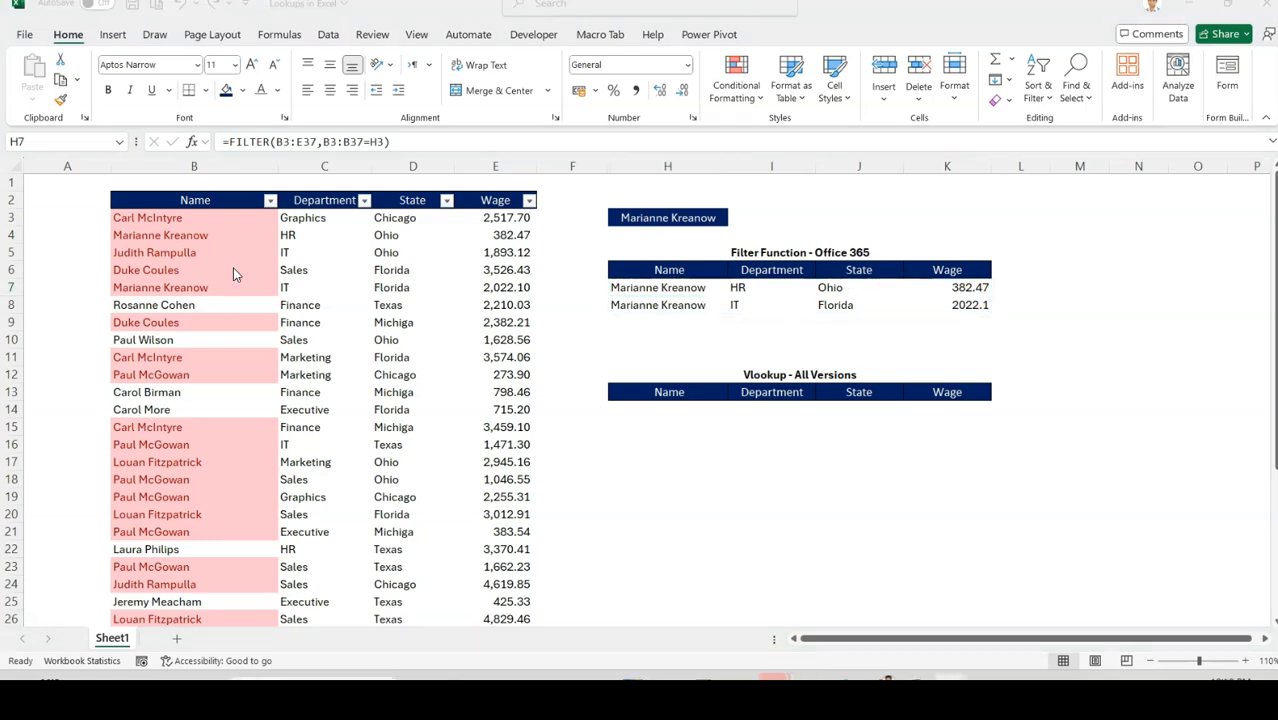
left_click_drag(148, 222, 146, 286)
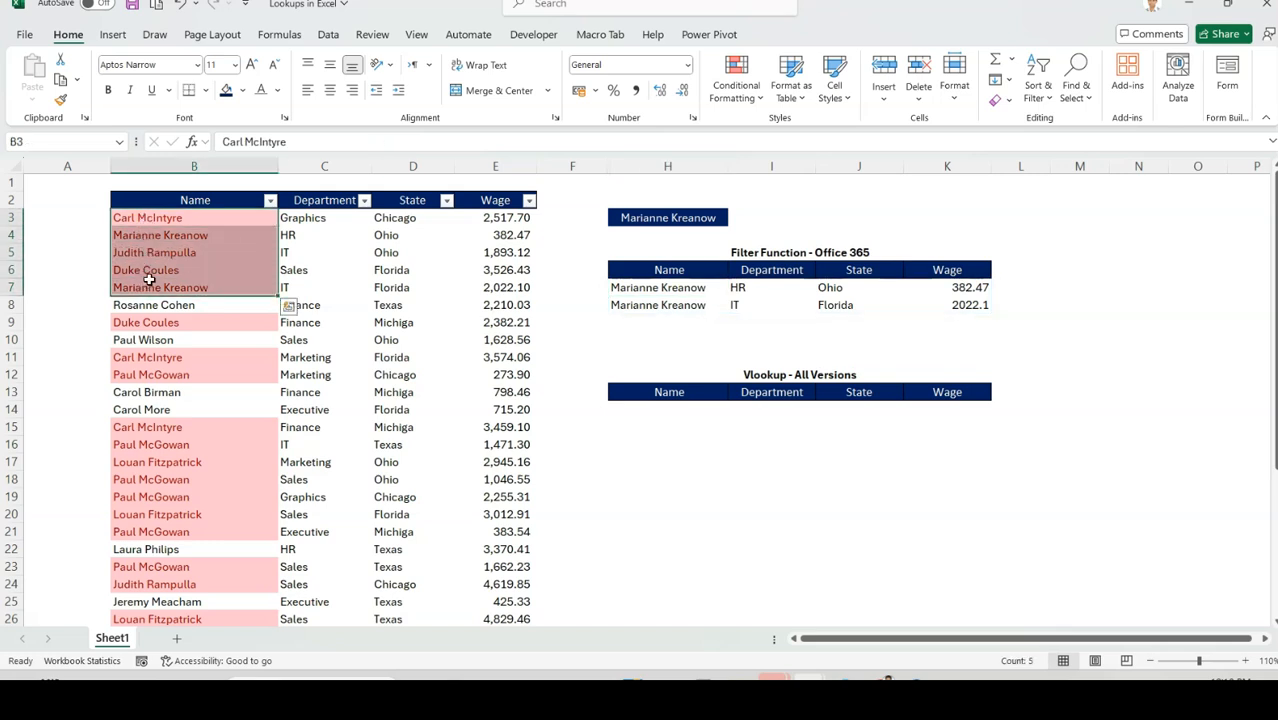
left_click(168, 217)
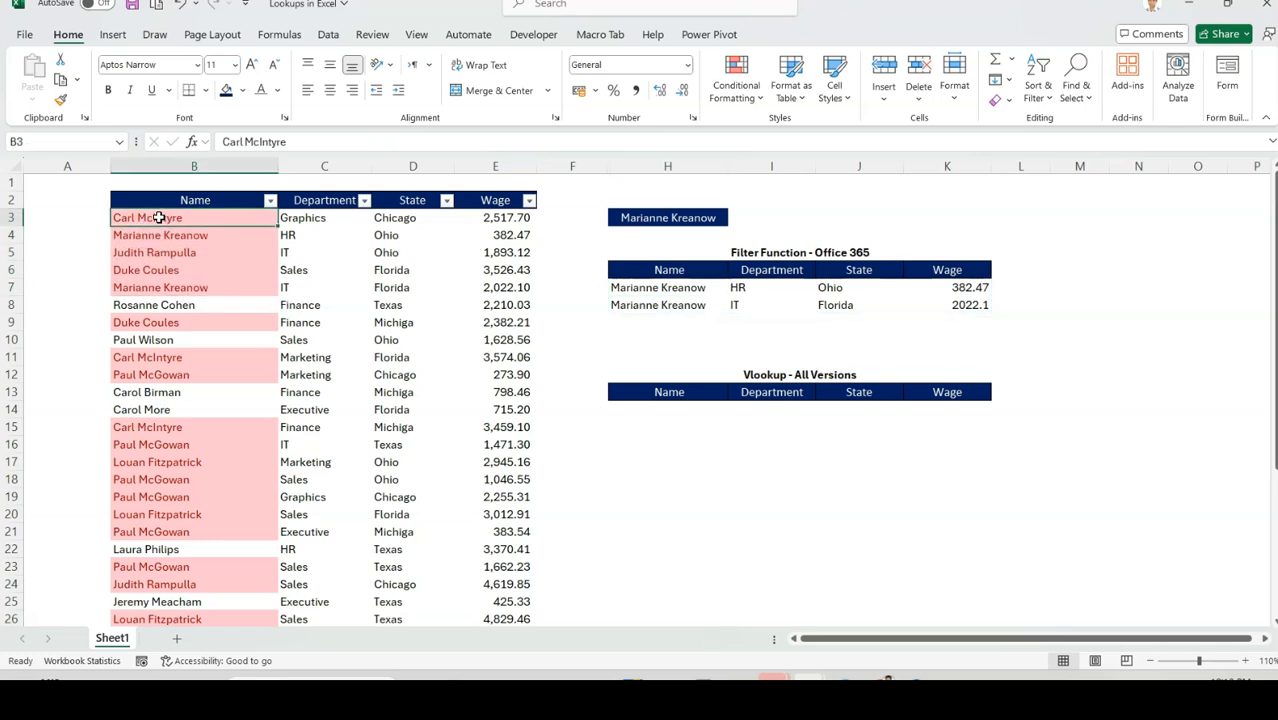
left_click(97, 218)
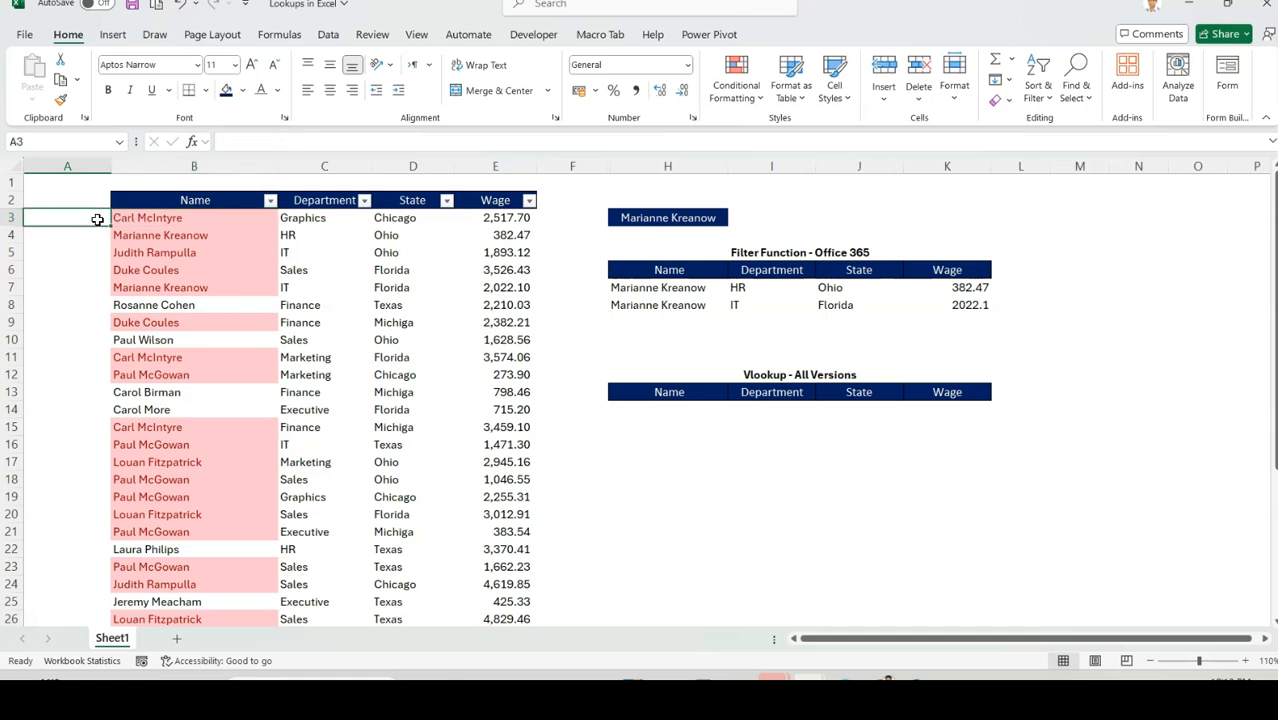
left_click(130, 218)
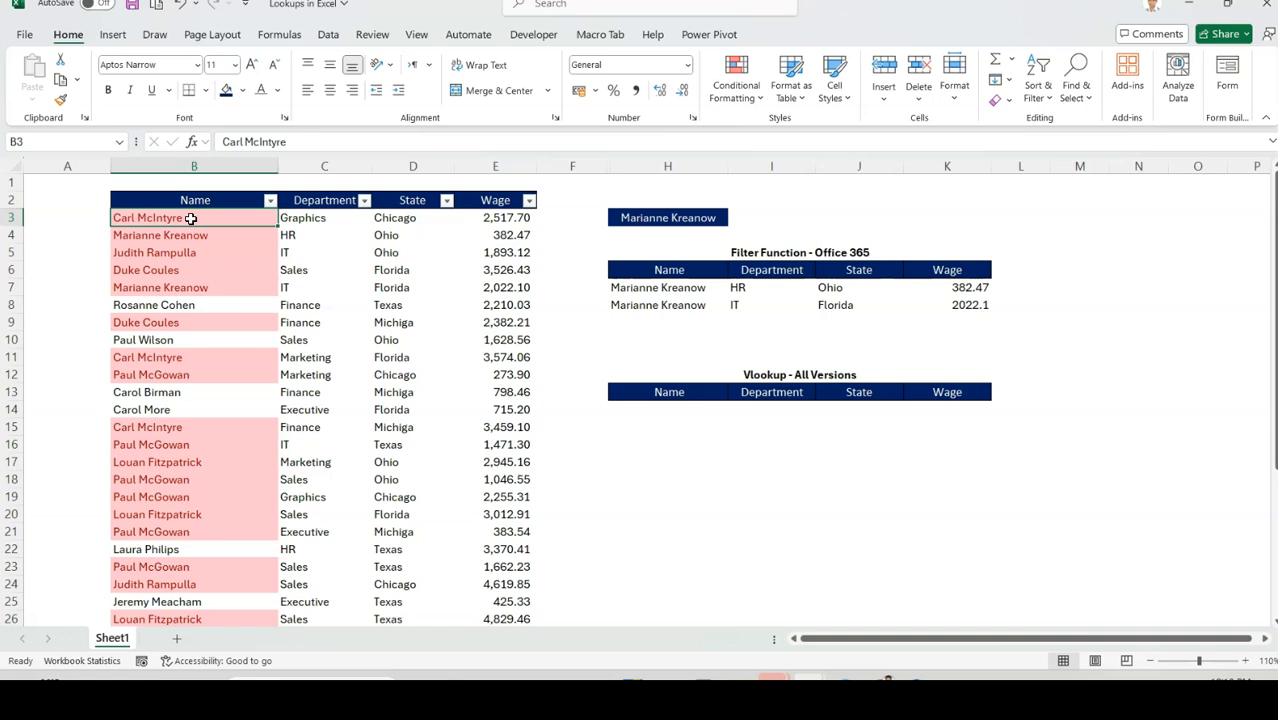
Step: Try numbering the occurrences of the B3 name as 1, 2 and 3 in A3, A11 and A15, and clear A3:A15
left_click(79, 216)
type("1")
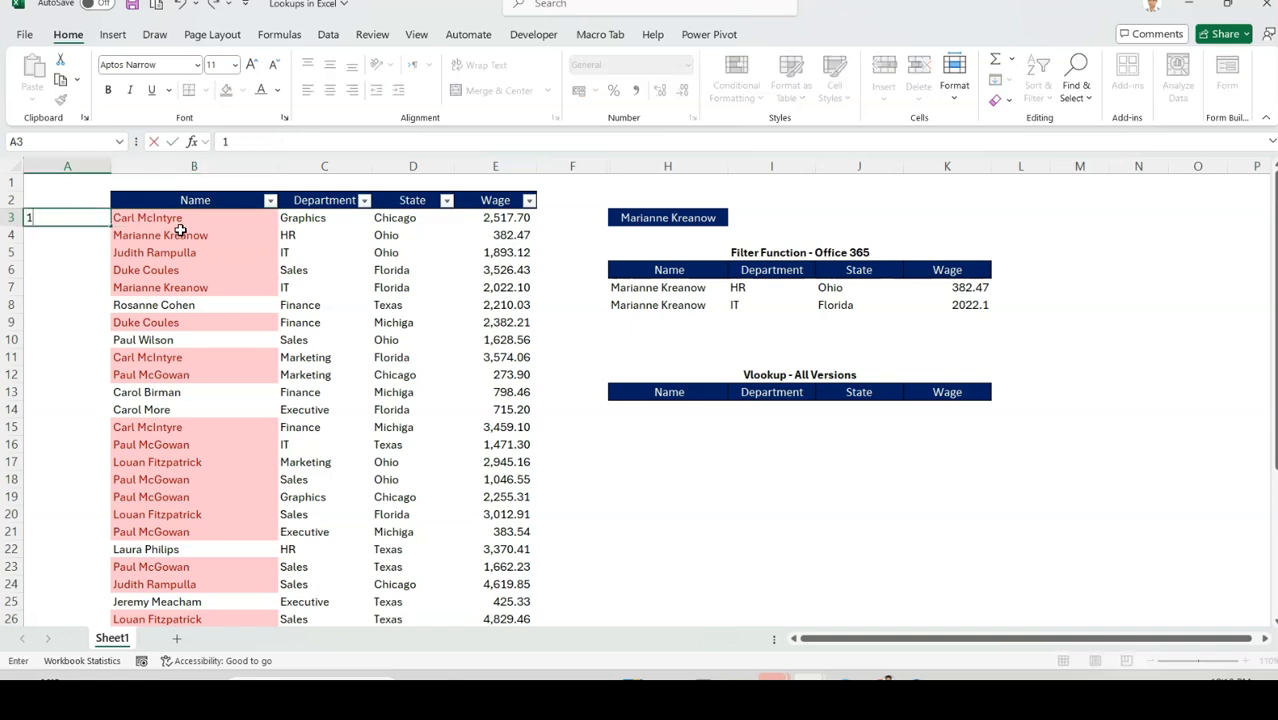
key("Return")
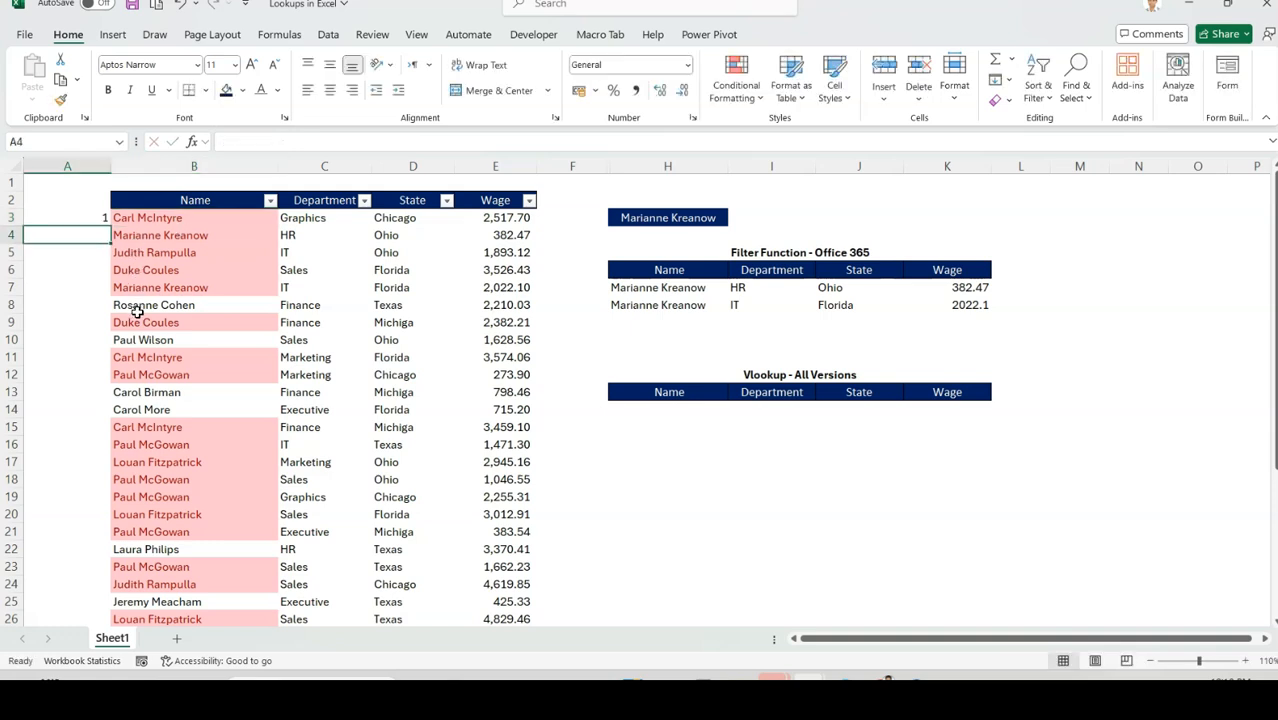
left_click(100, 360)
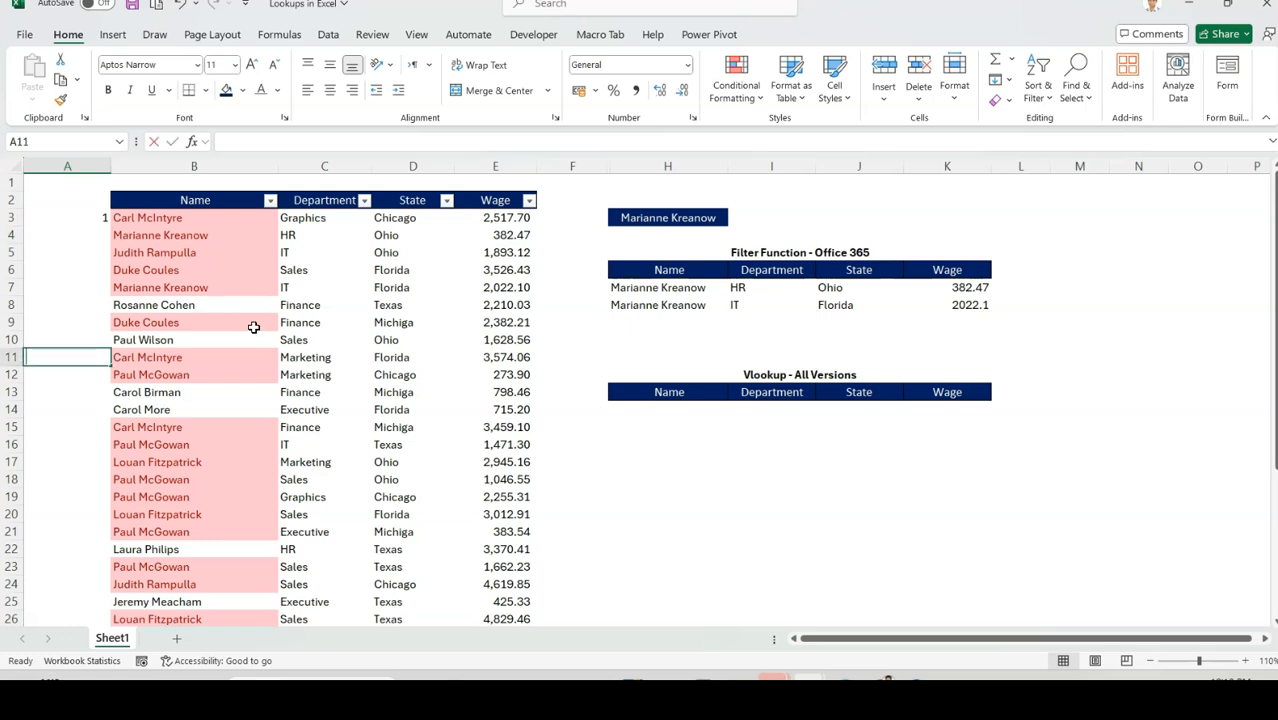
type("2")
key("Return")
left_click(102, 423)
type("3")
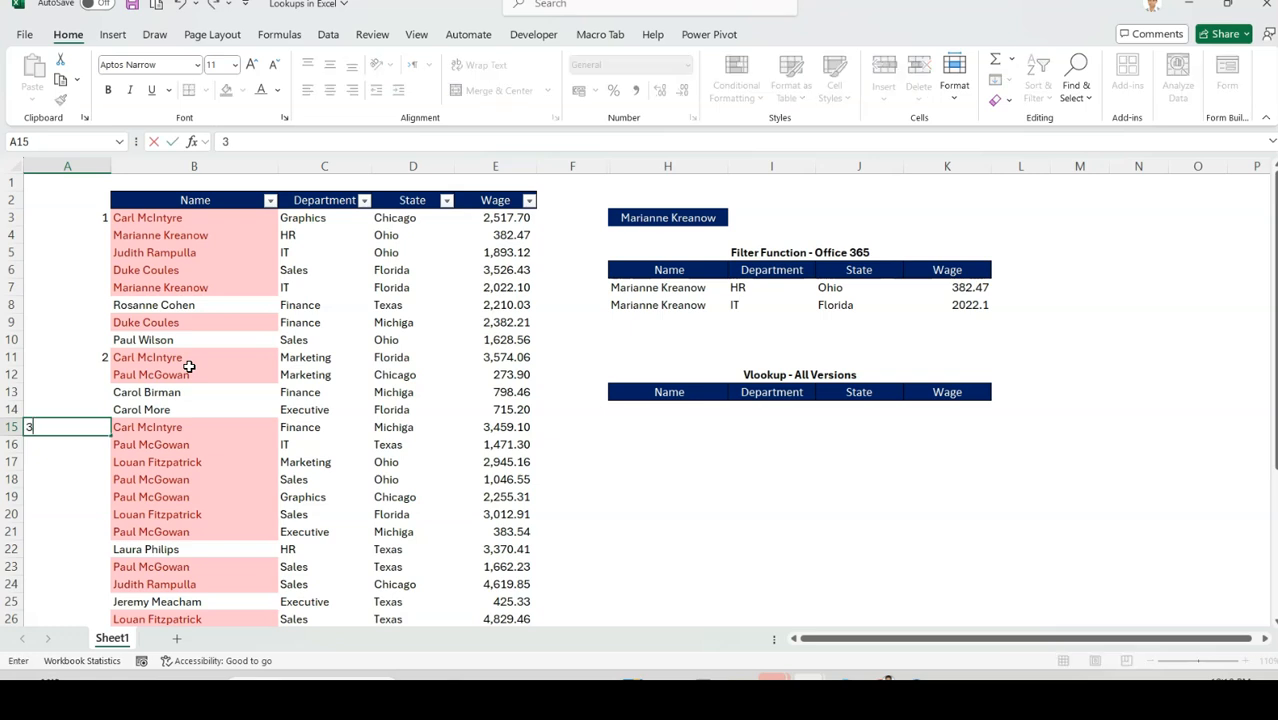
key("Return")
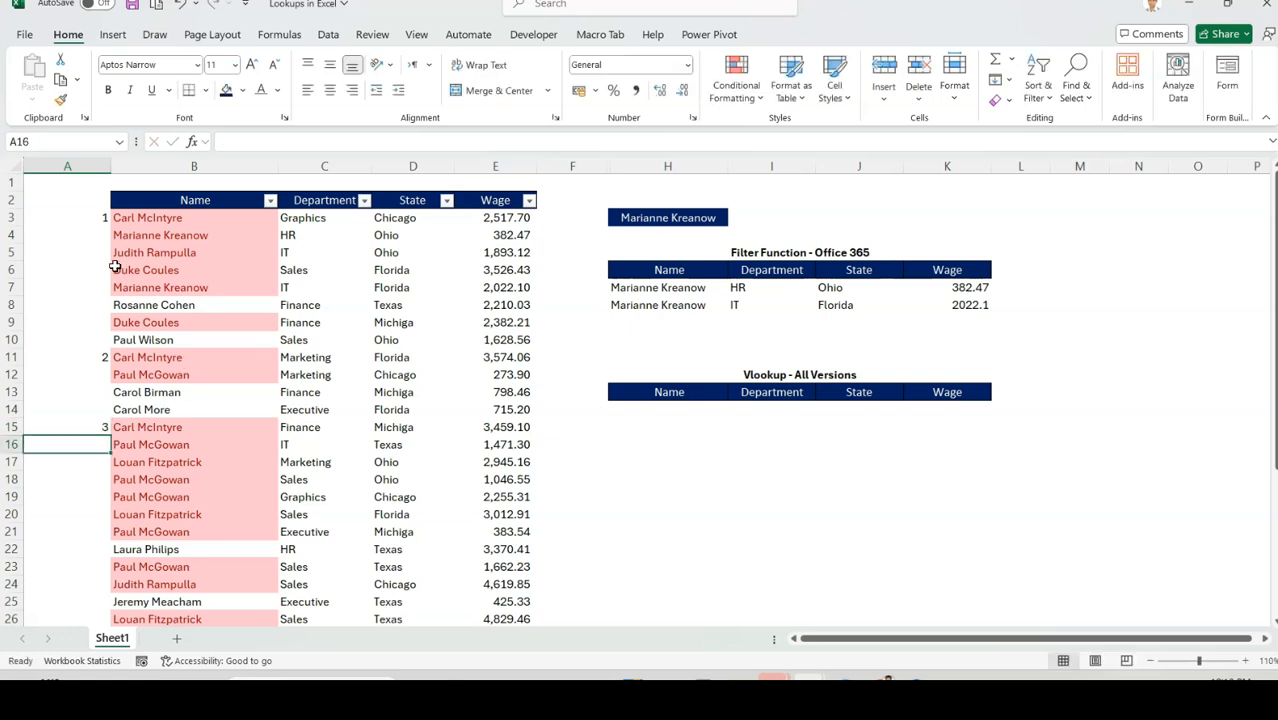
left_click_drag(97, 218, 96, 426)
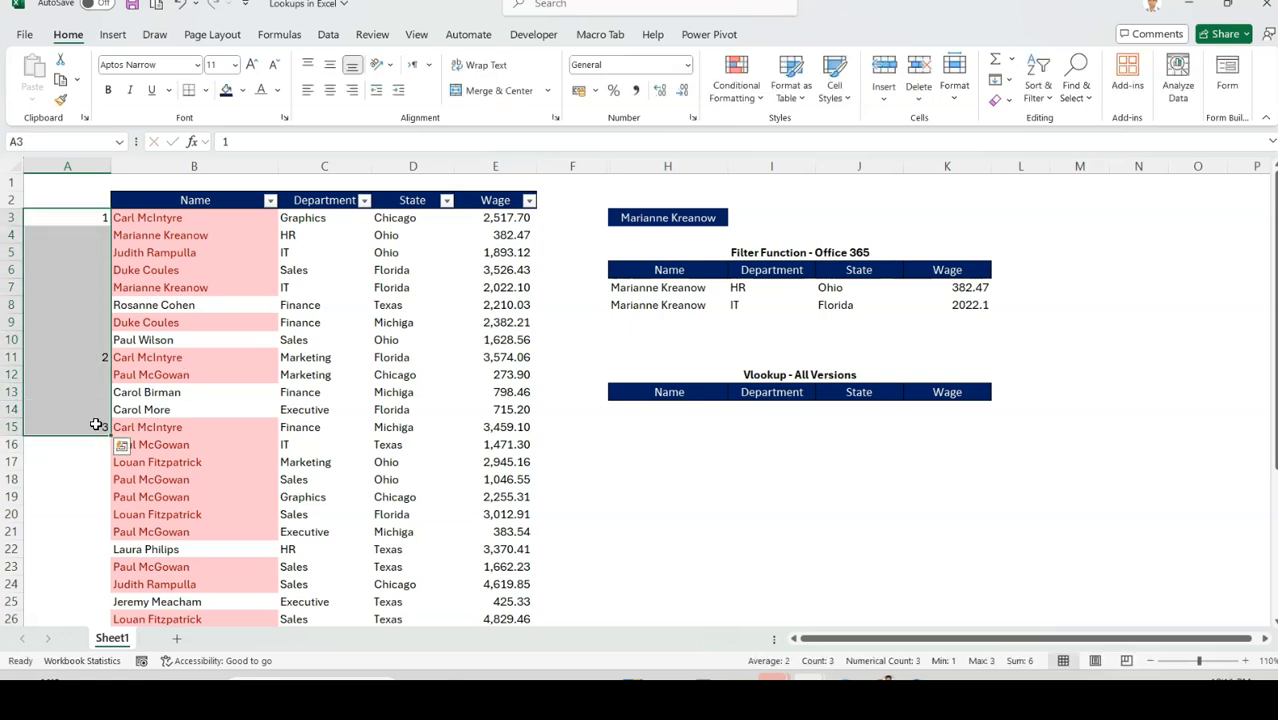
key("Delete")
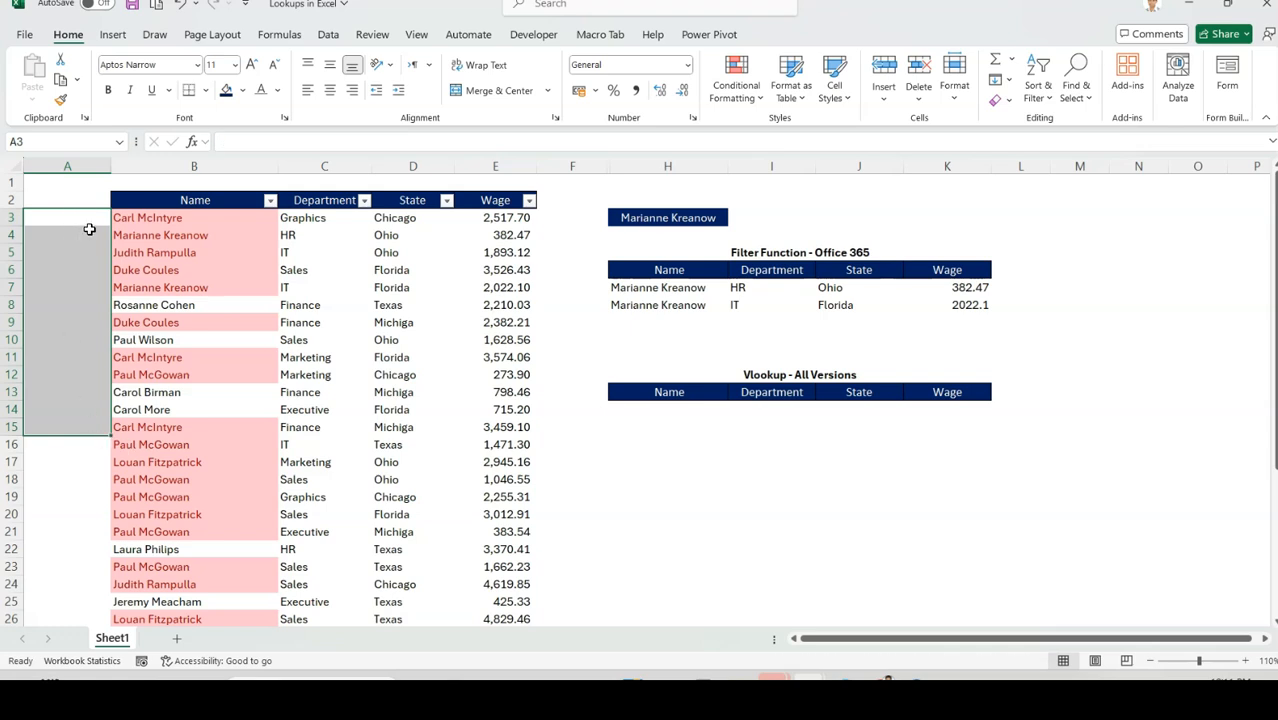
Step: Start a COUNTIF formula in A3 with the expanding range $B$3:B3, locking only its first reference
left_click(89, 214)
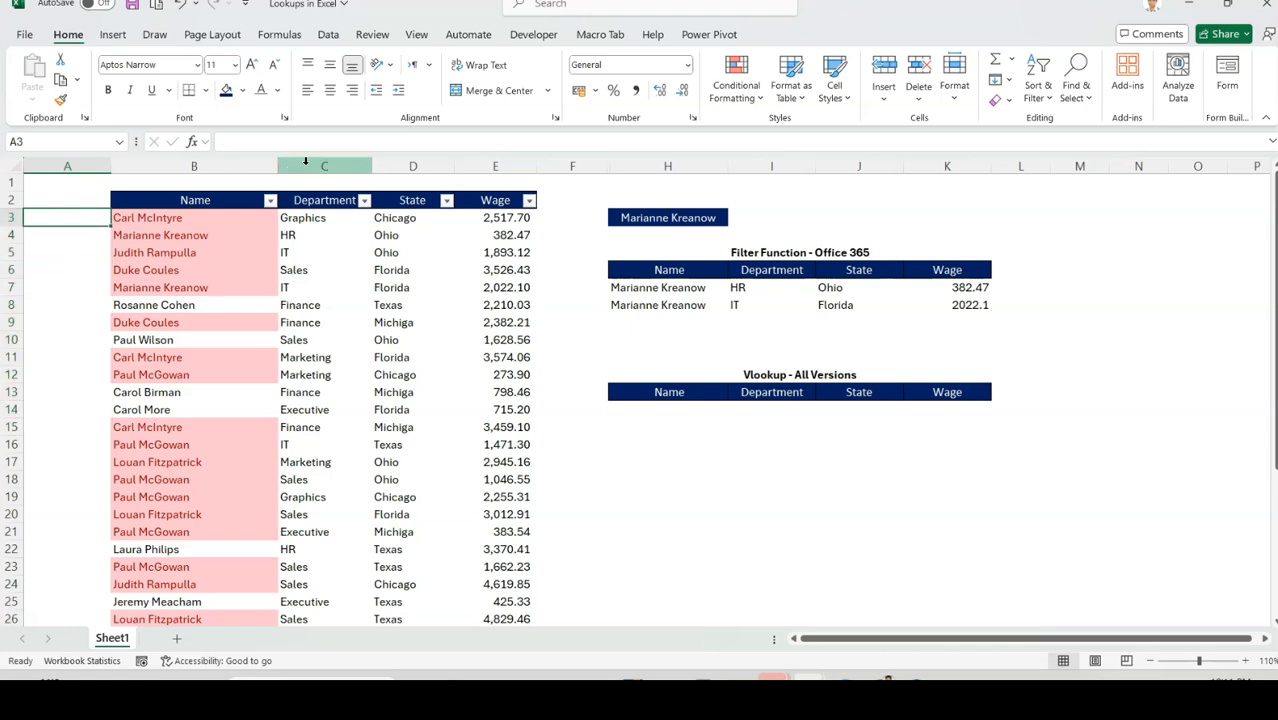
type("=countif")
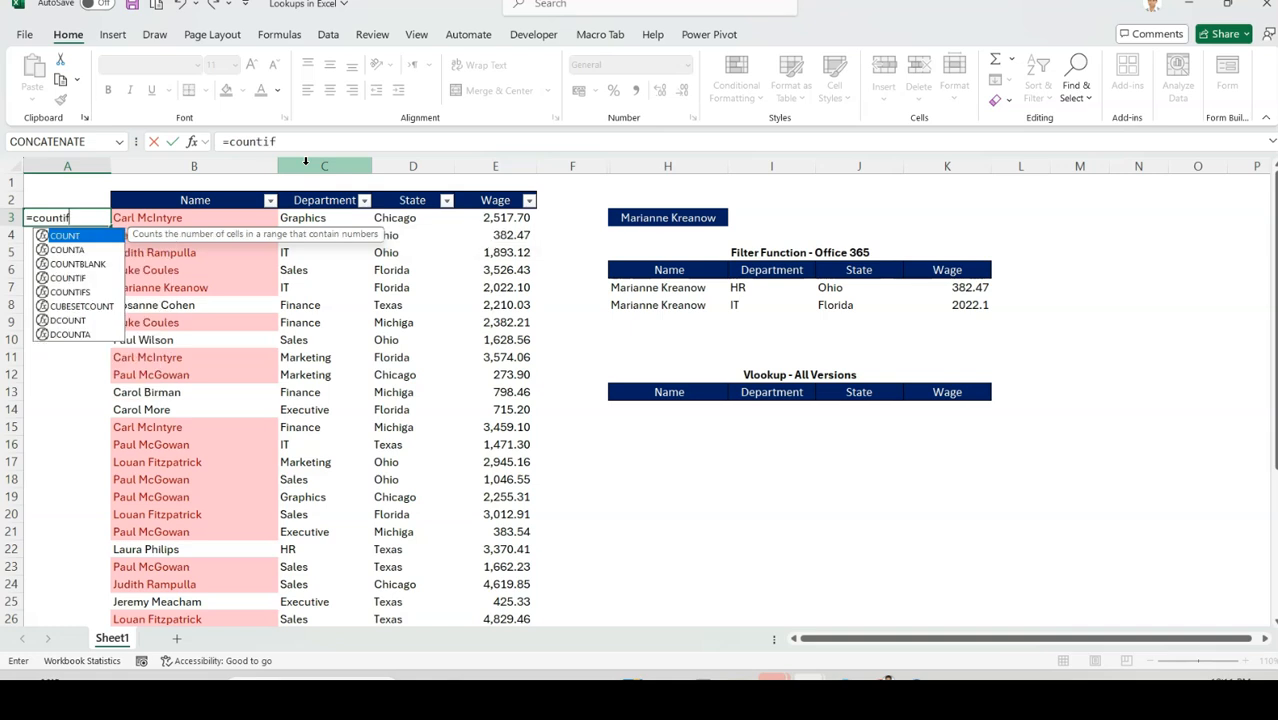
key("Tab")
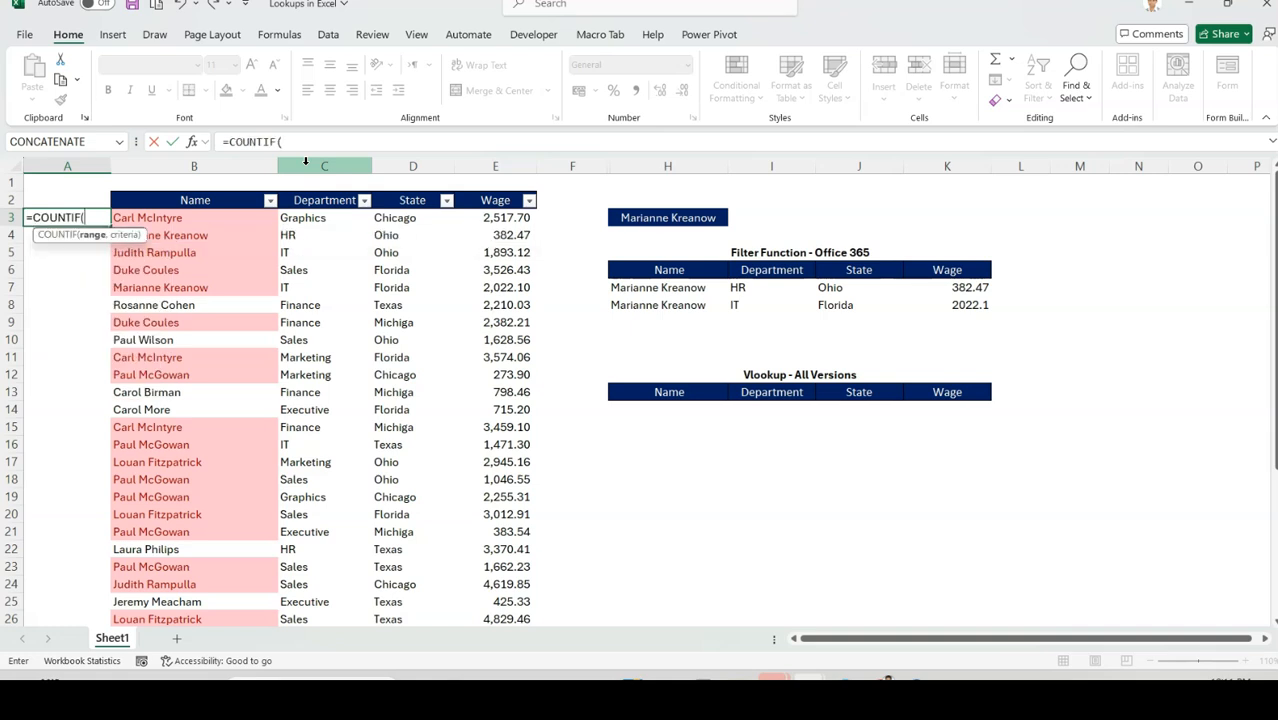
key("Left")
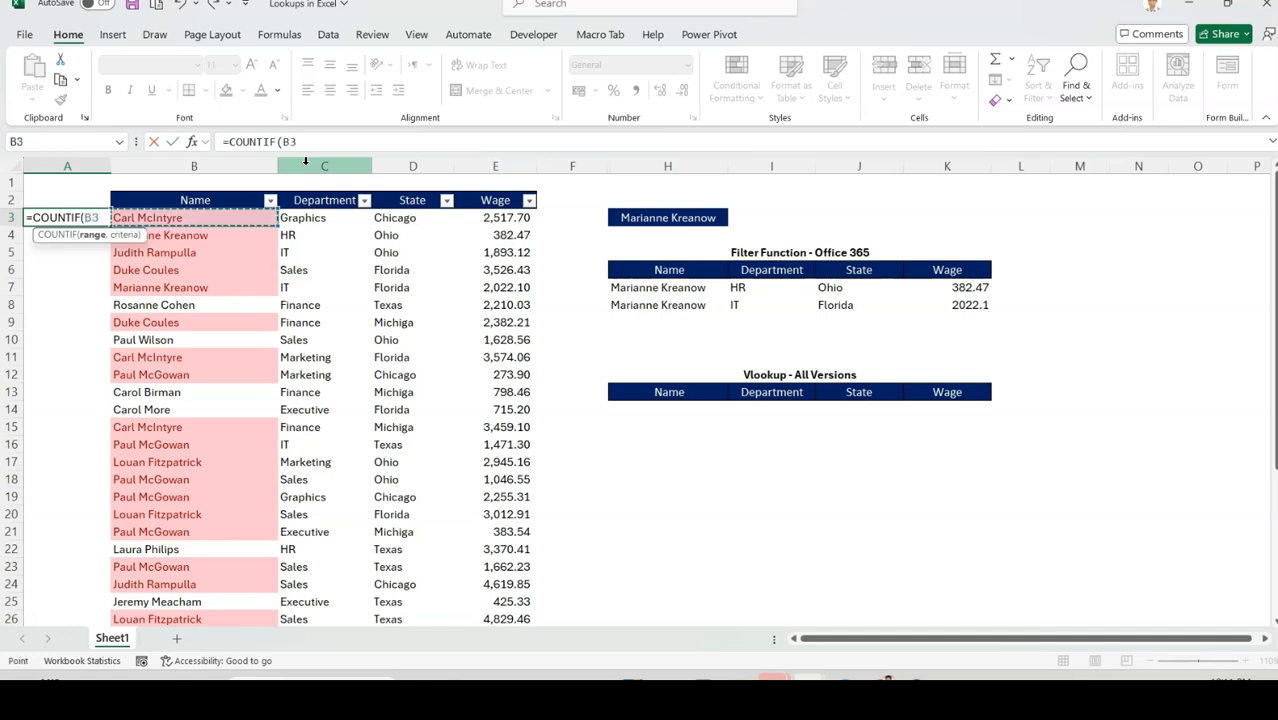
key("F8")
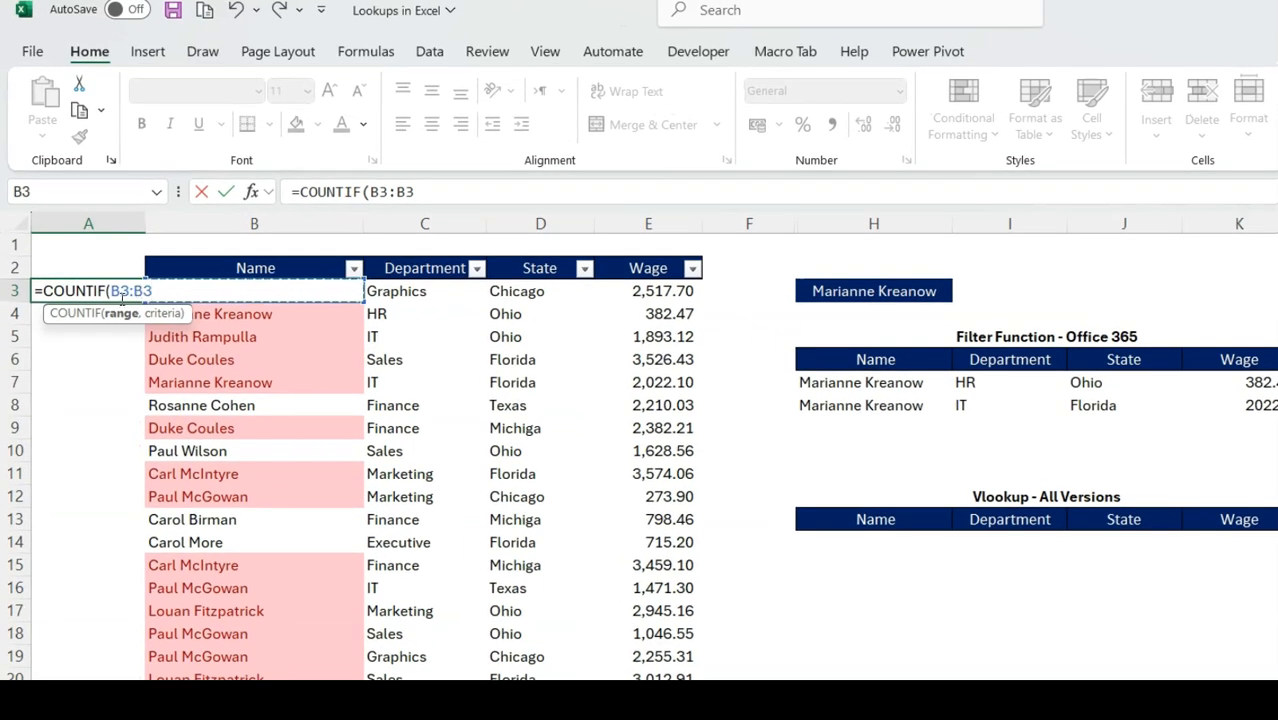
left_click(374, 192)
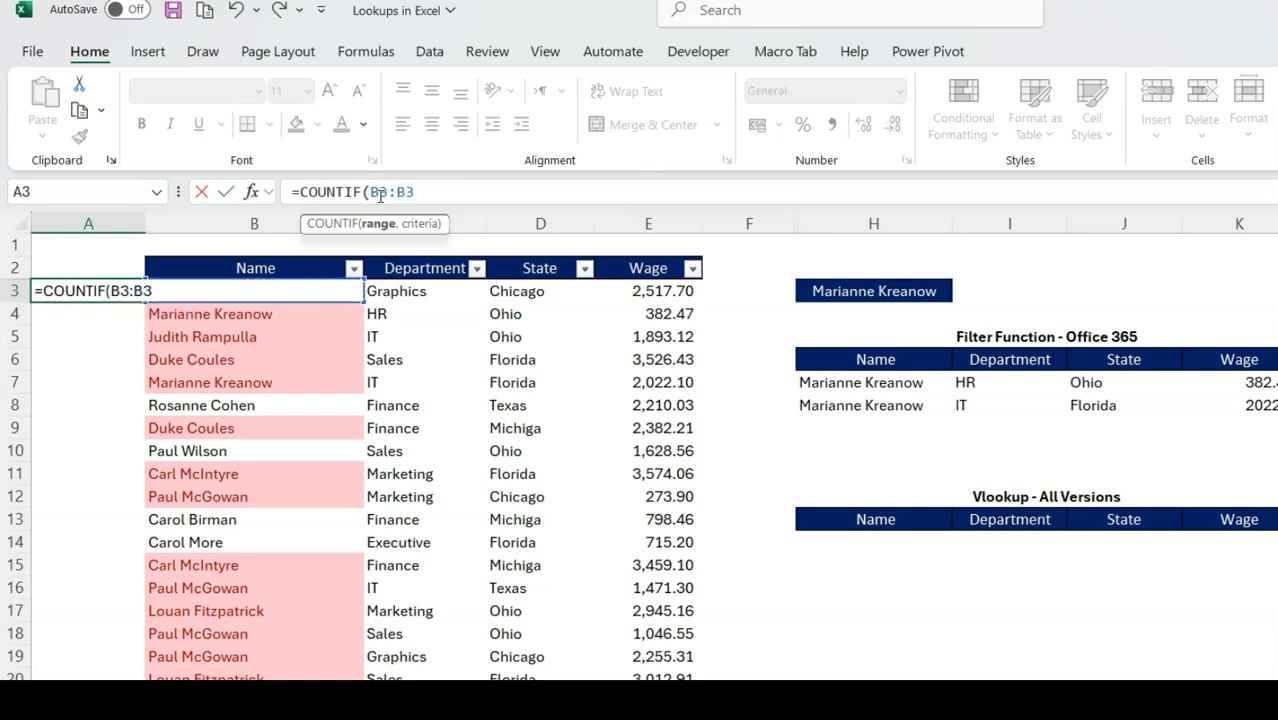
key("F4")
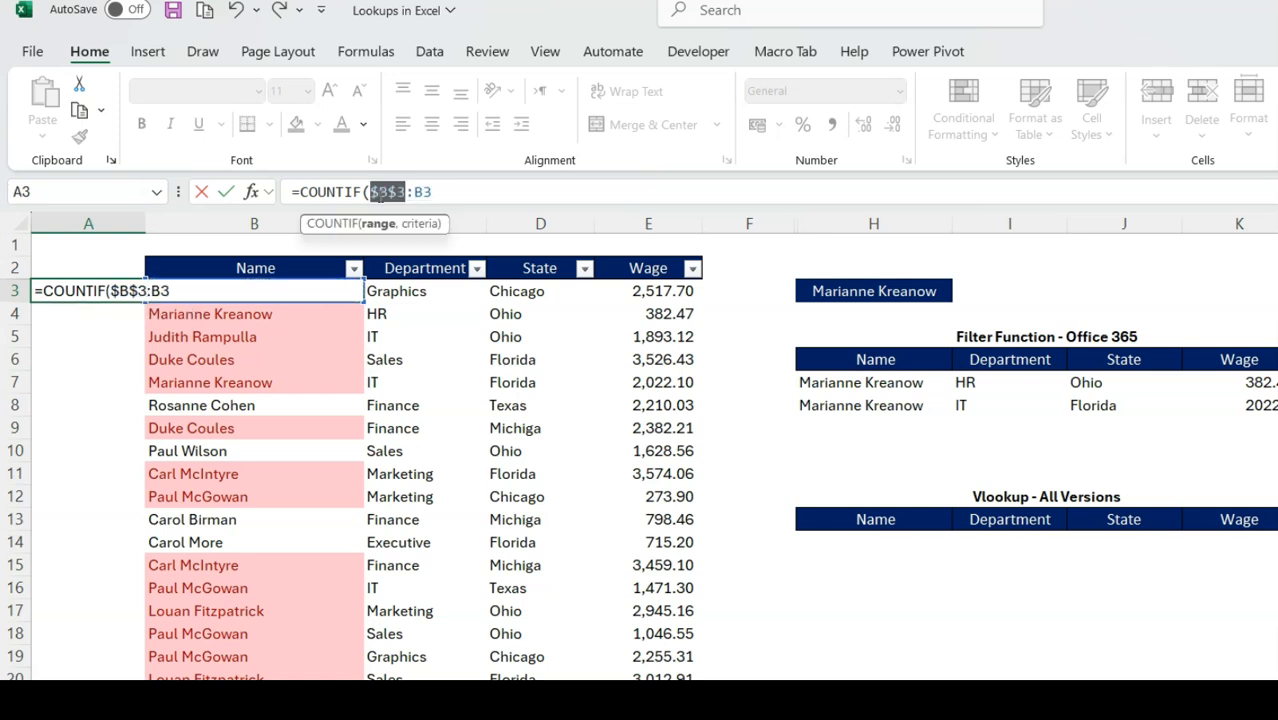
Step: Complete the COUNTIF formula in A3 with B3 as the criteria and enter it
left_click(457, 191)
type(",")
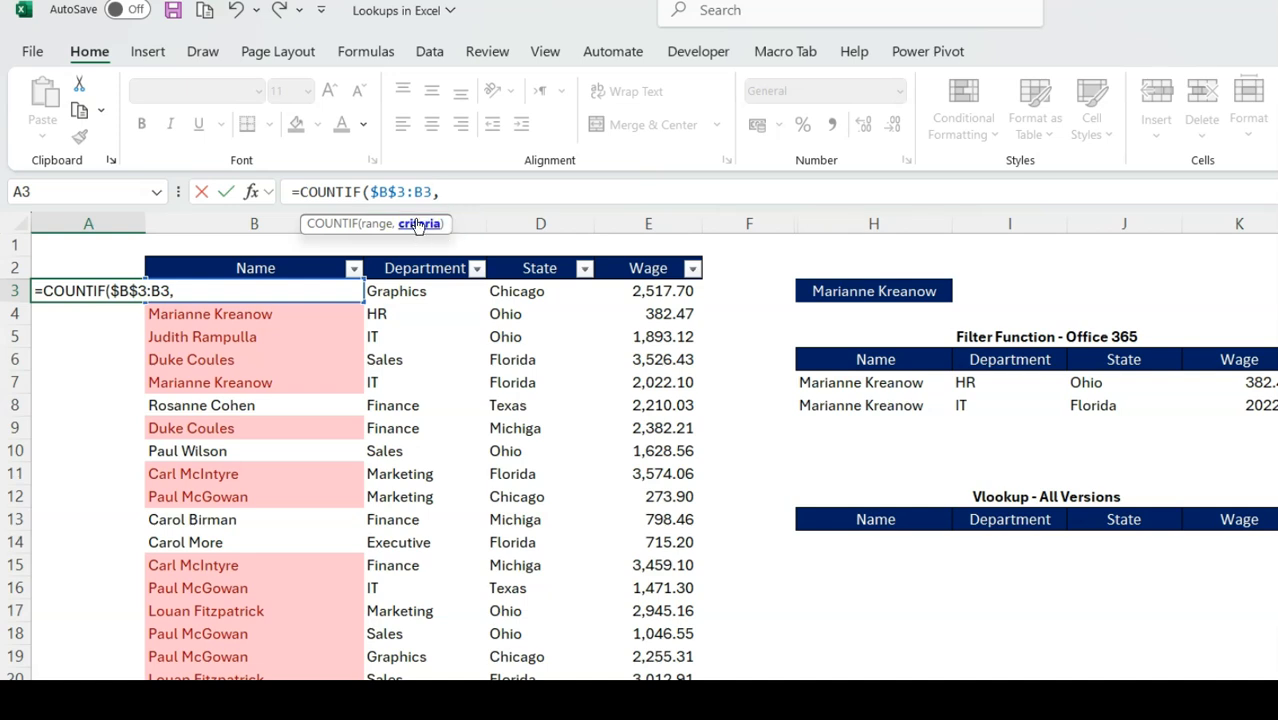
left_click(404, 293)
key("Left")
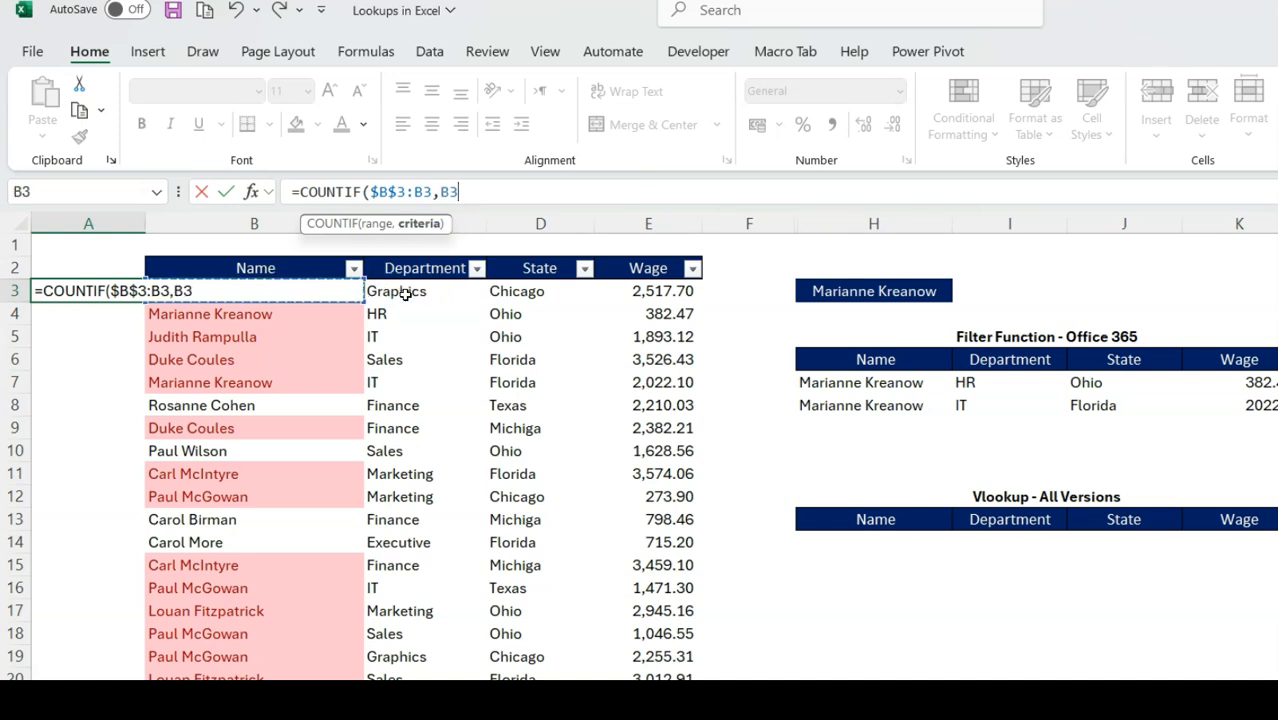
type(")")
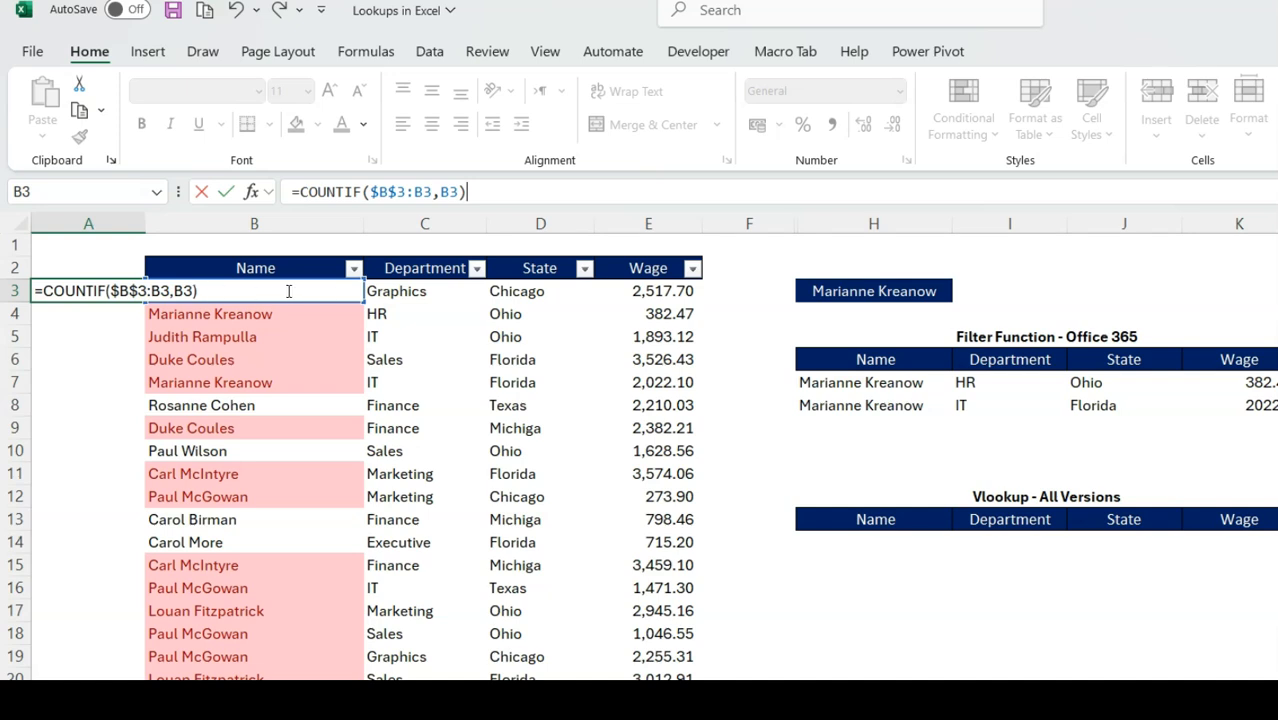
left_click(381, 197)
left_click_drag(374, 192, 432, 192)
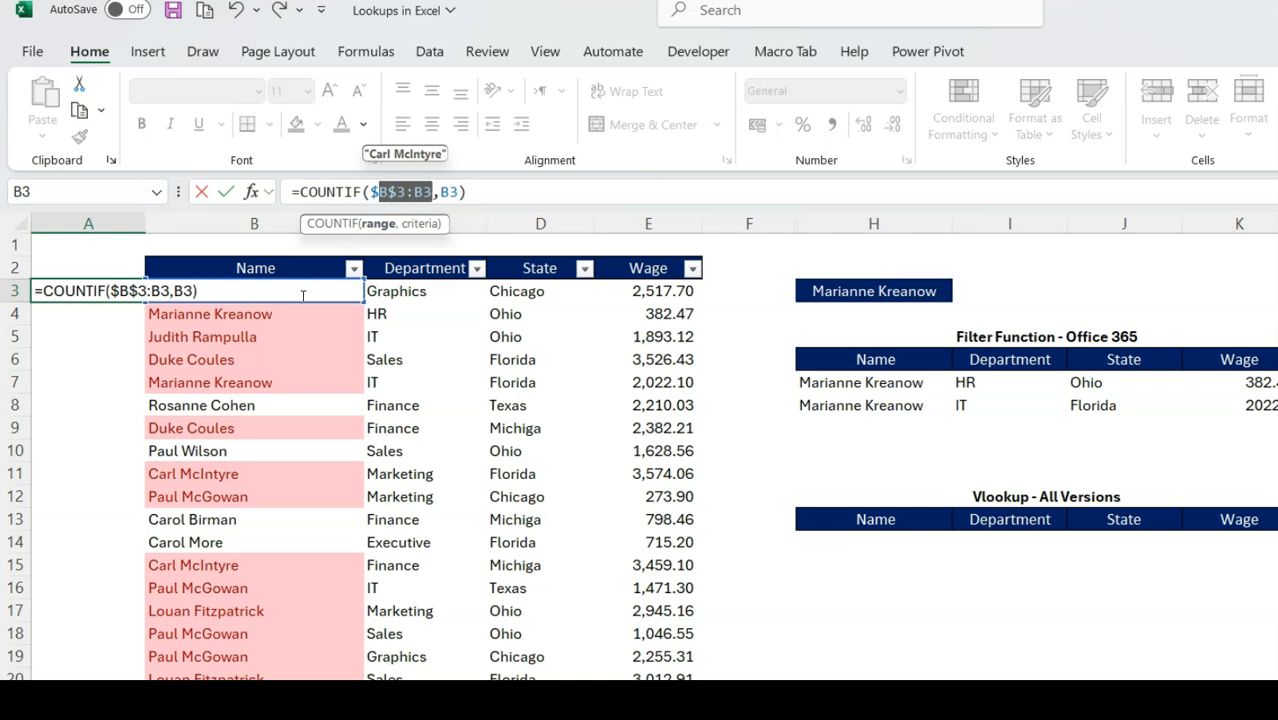
key("Return")
Step: Fill the COUNTIF formula from A3 down to A11
left_click(242, 294)
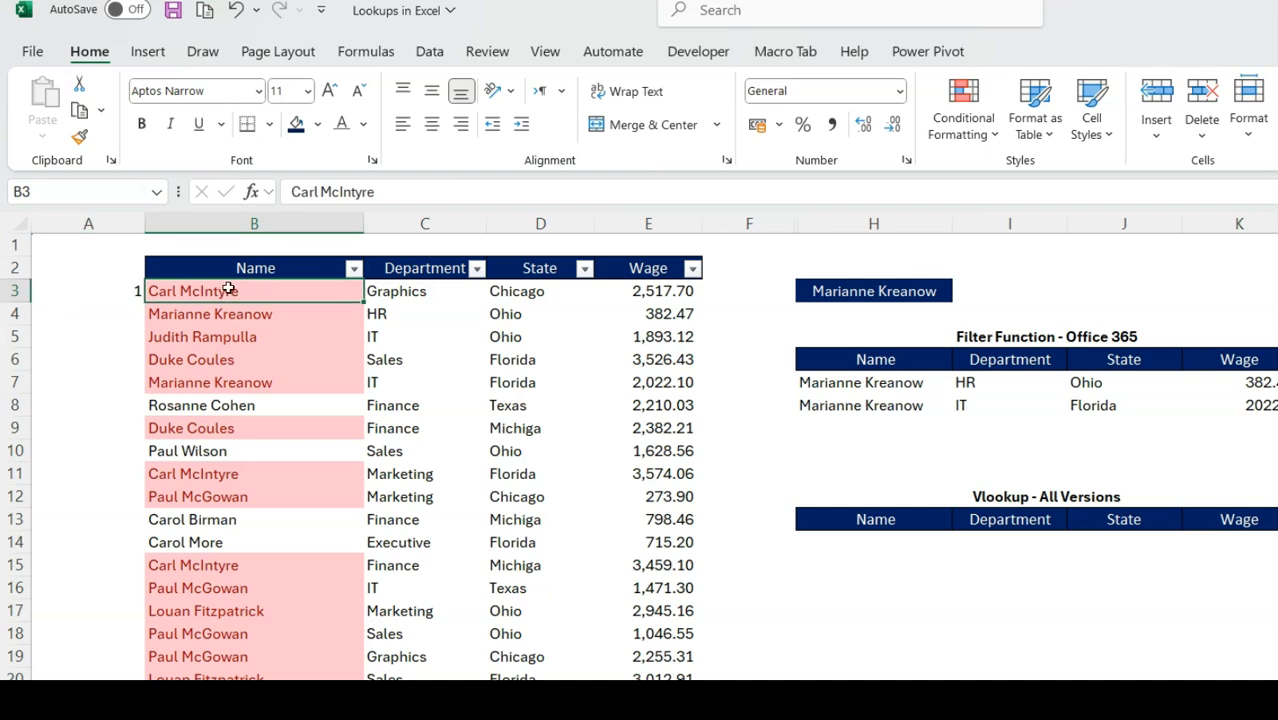
left_click(126, 293)
left_click_drag(143, 302, 158, 484)
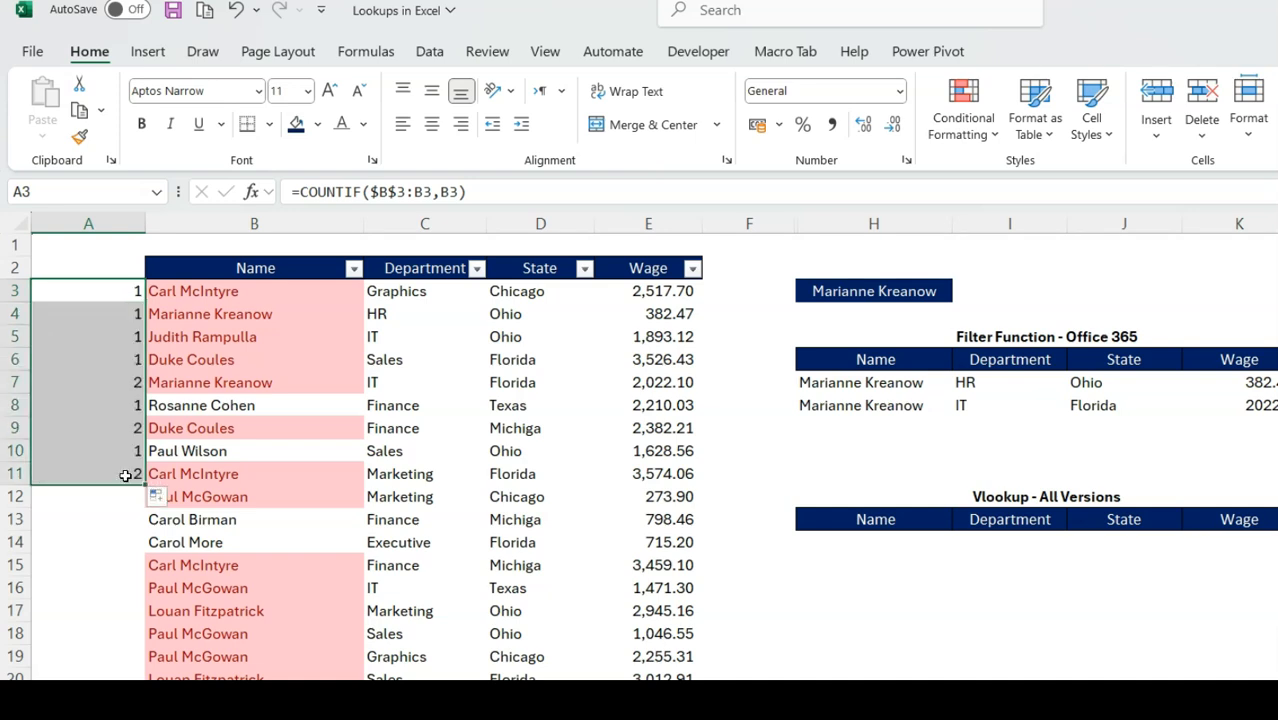
Step: Examine the references of the range argument in the COUNTIF formula copied to A11
left_click(126, 475)
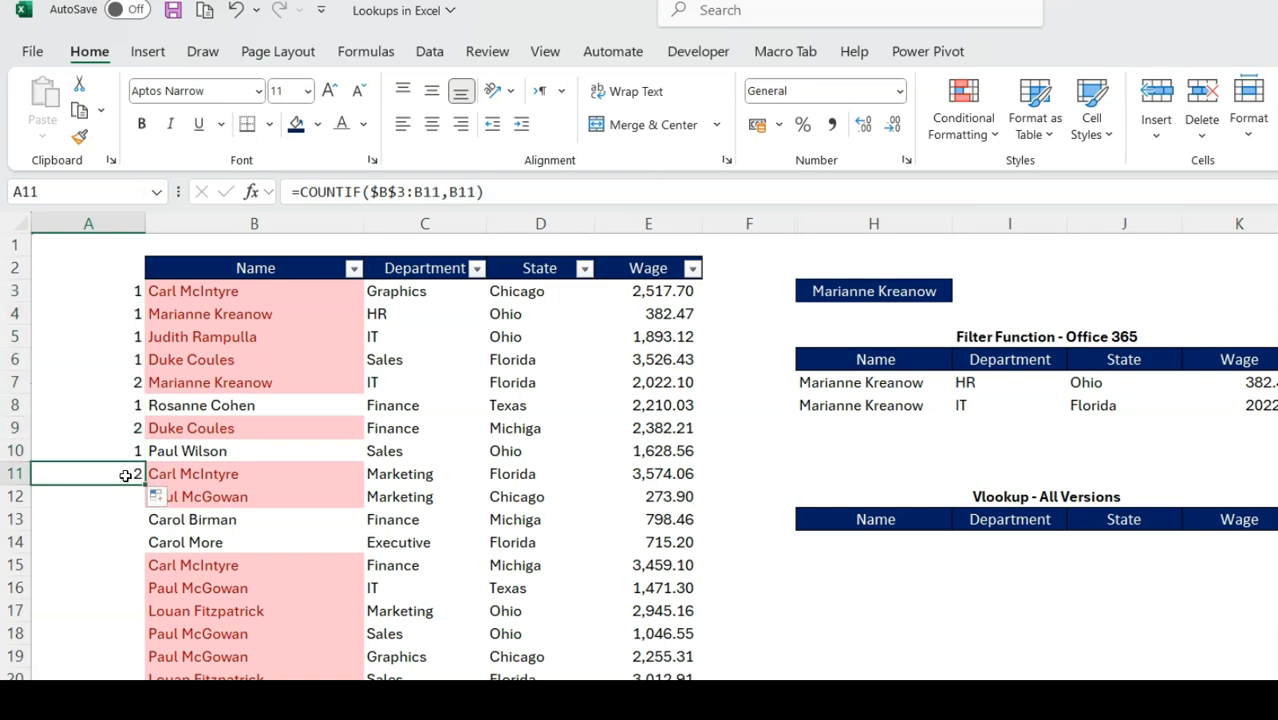
left_click(372, 192)
left_click_drag(370, 192, 441, 192)
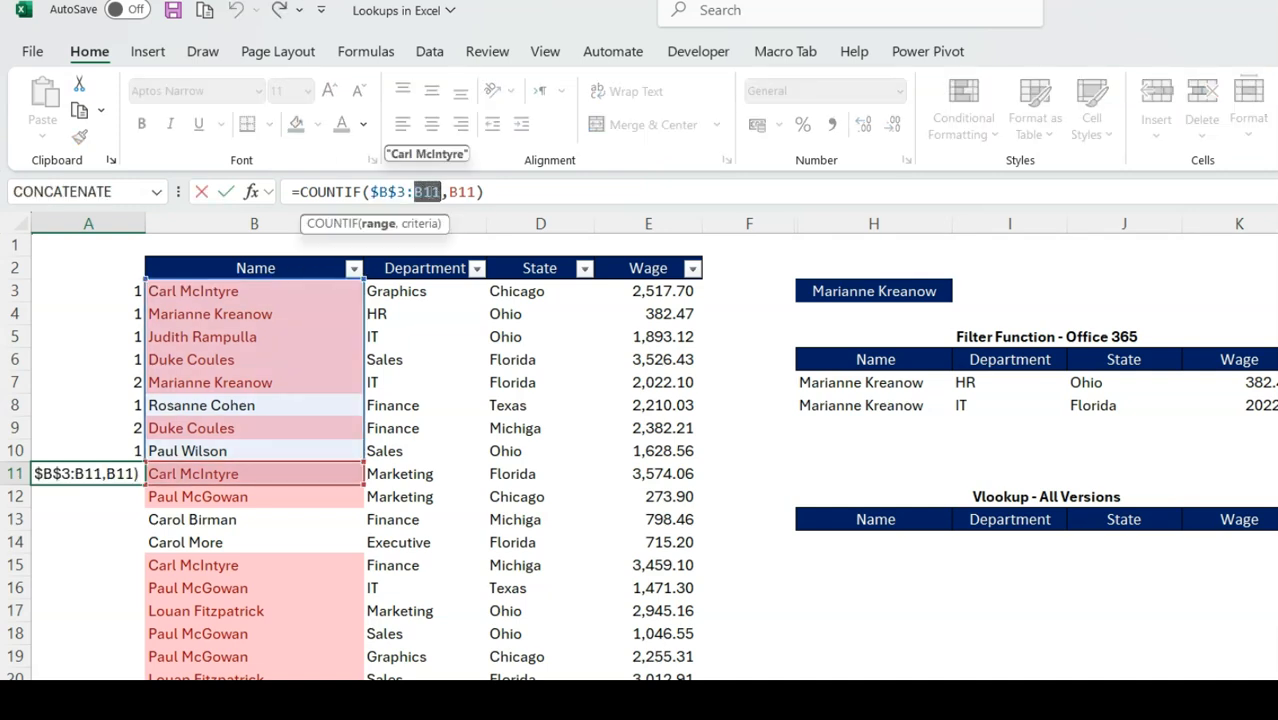
key("ctrl+Return")
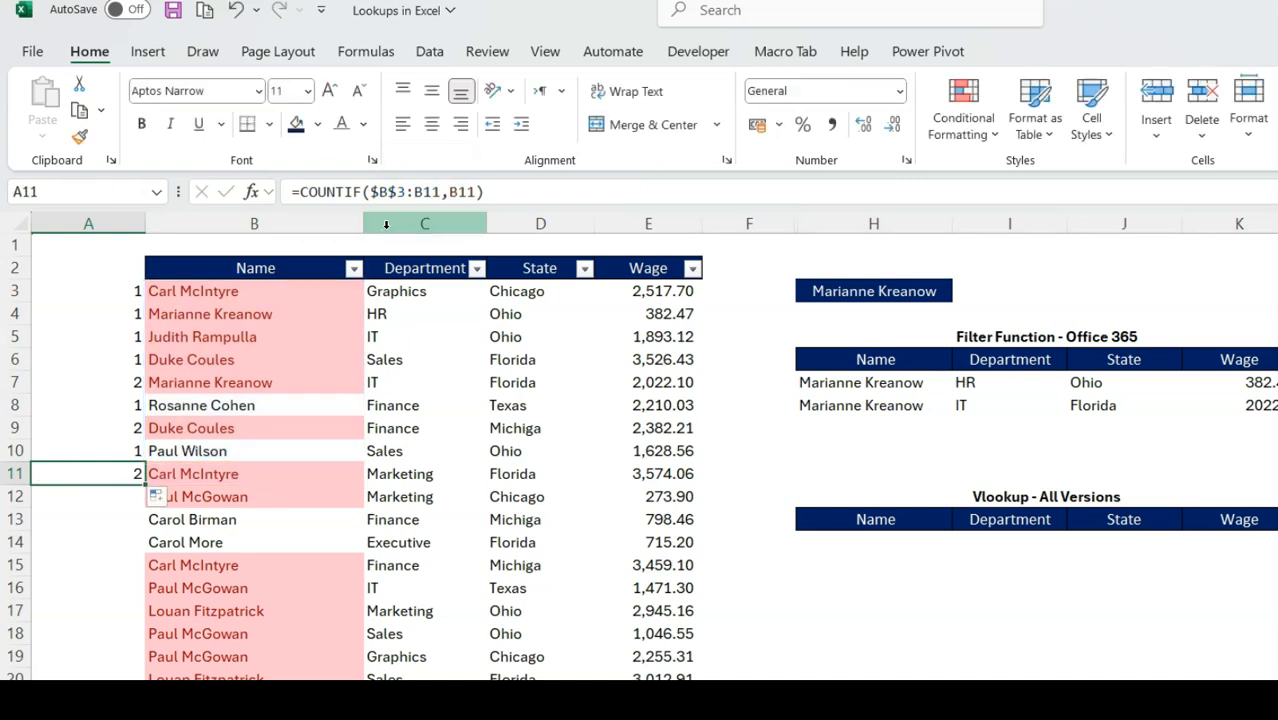
Step: Evaluate the $B$3:B11 range inside the A11 formula to inspect its array of names, and discard the edit
left_click_drag(370, 192, 441, 192)
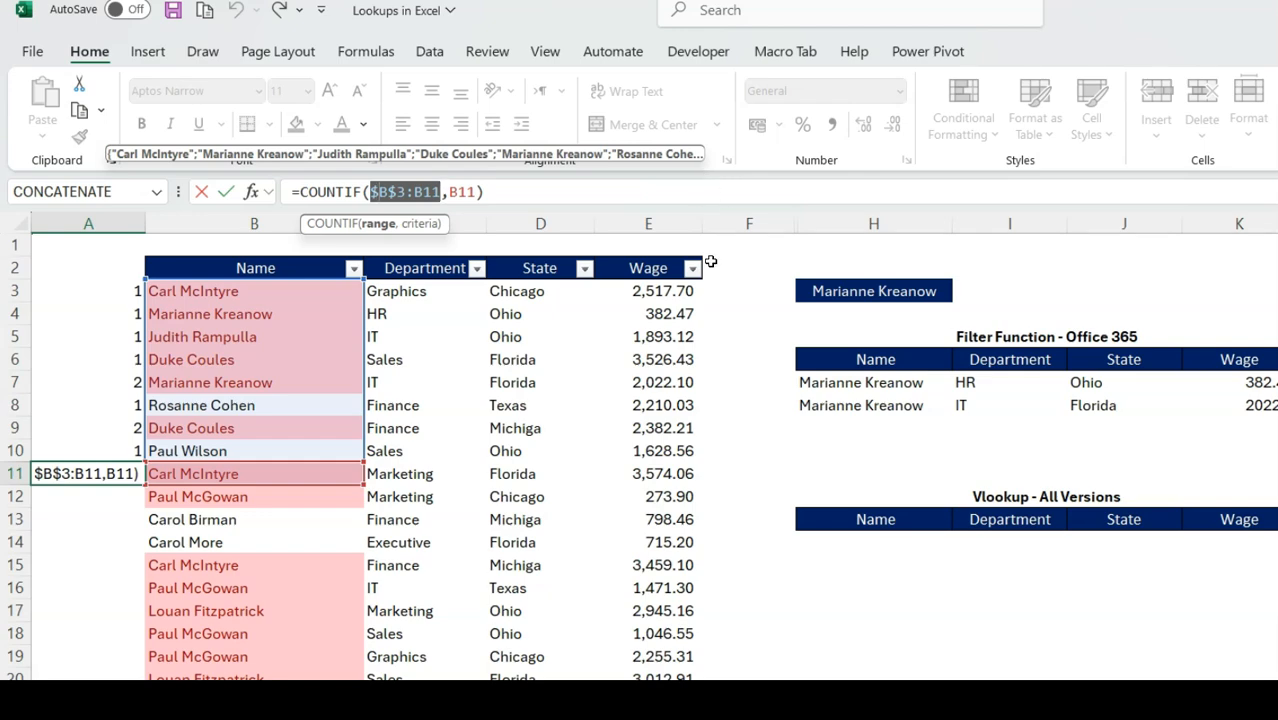
key("F9")
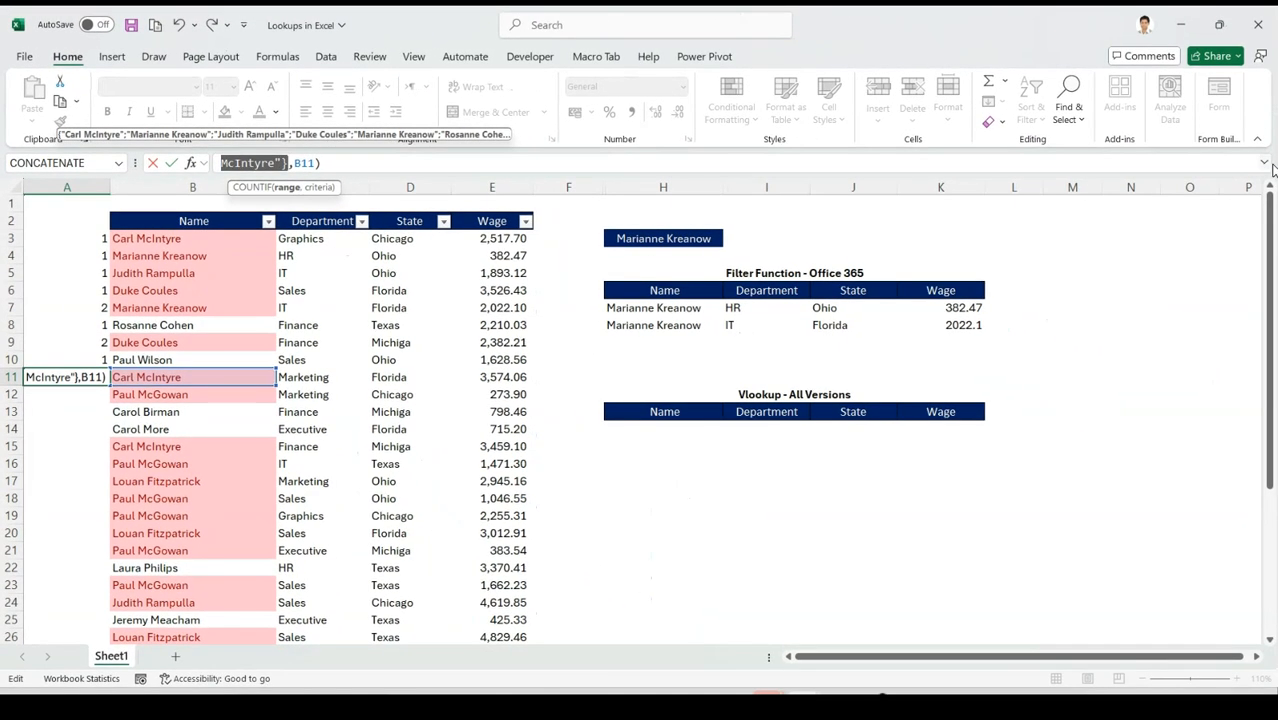
left_click(1266, 164)
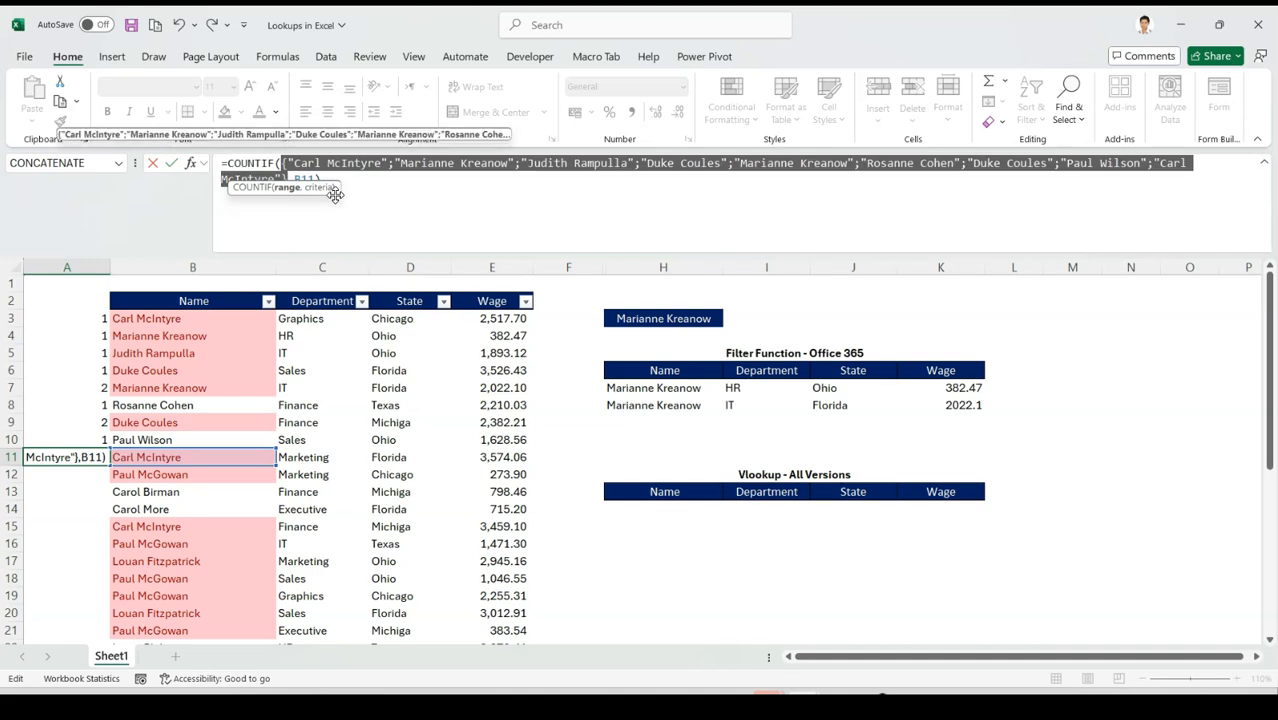
left_click_drag(348, 204, 376, 226)
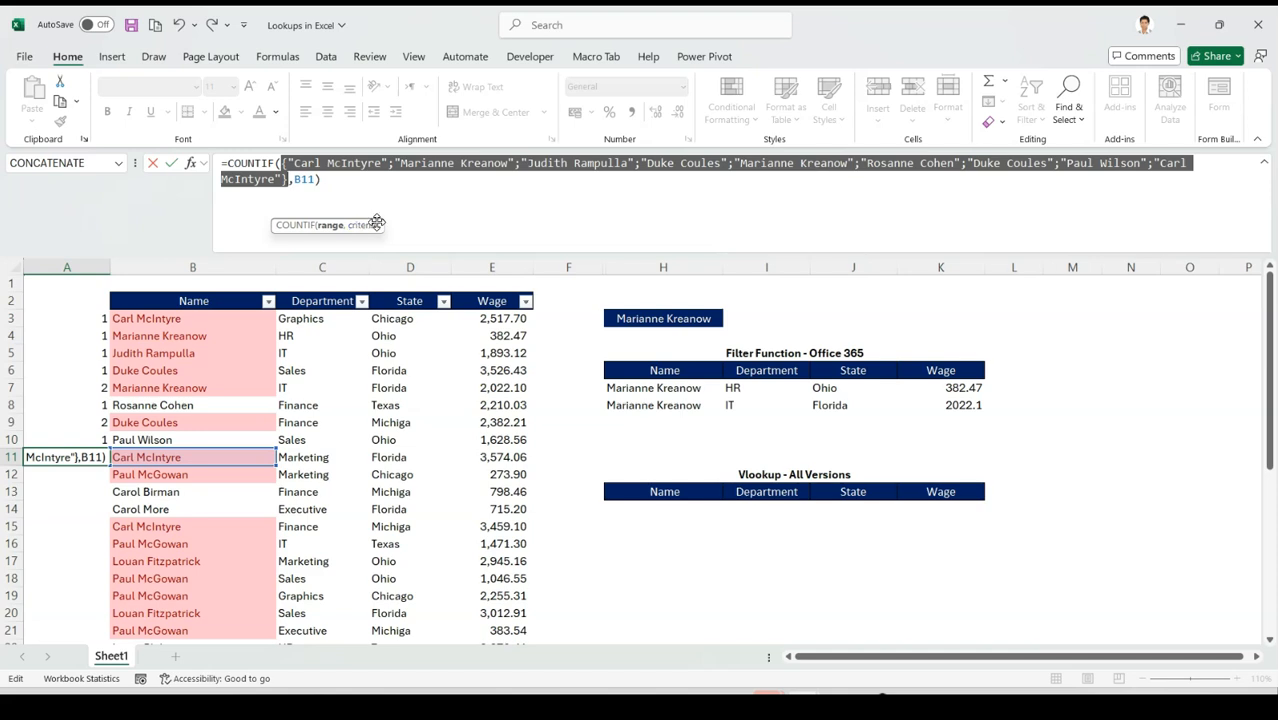
key("Escape")
left_click(1263, 162)
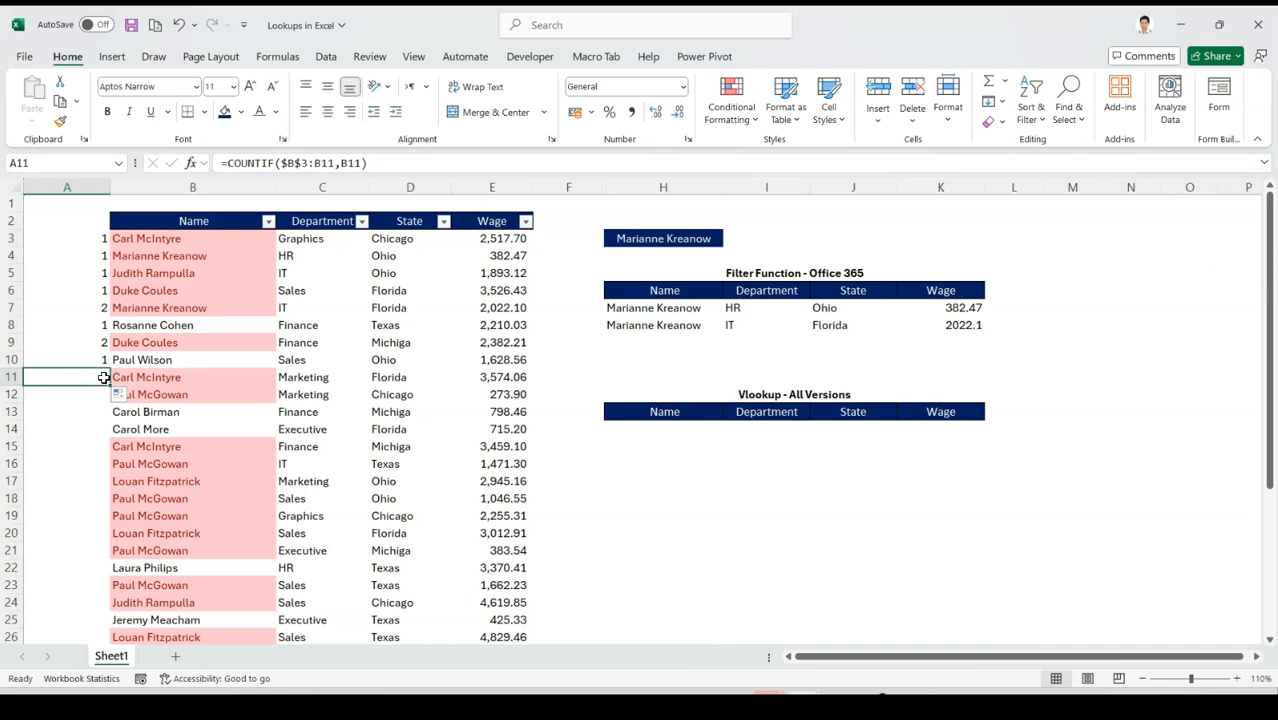
Step: Fill the COUNTIF formula from A11 down to the last data row, A37
left_click_drag(110, 385, 107, 606)
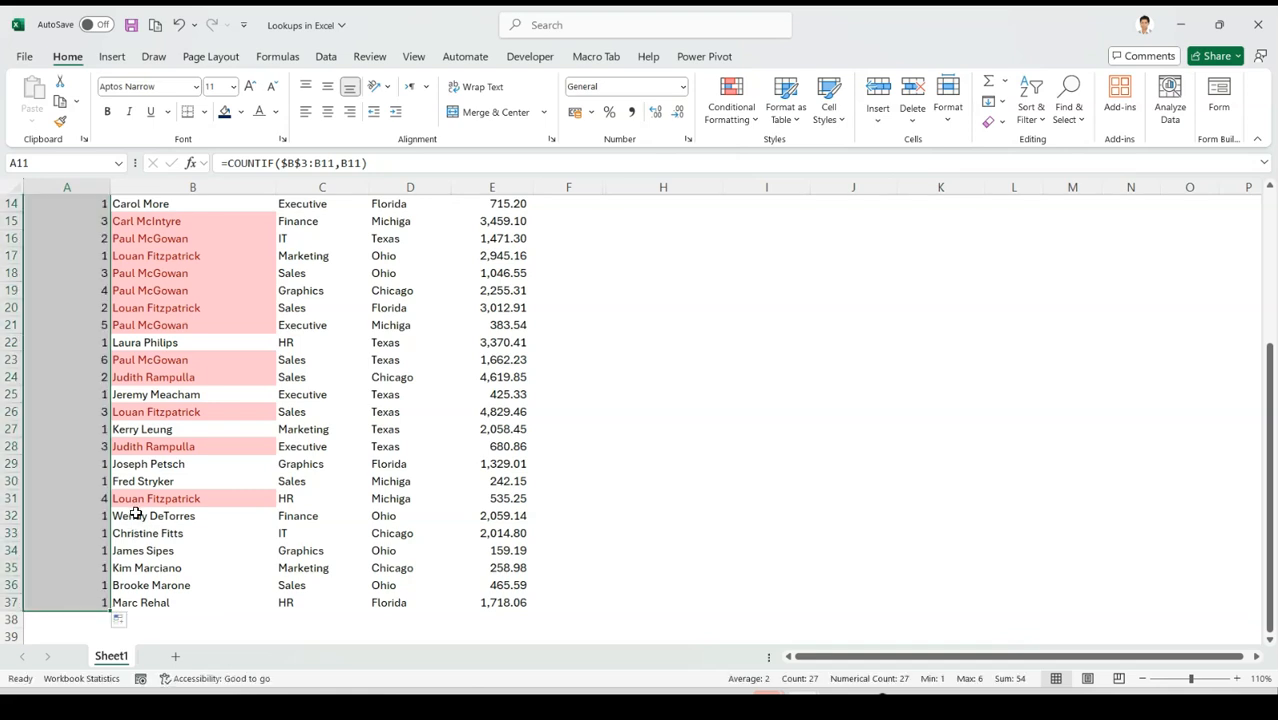
scroll(135, 513, "up", 4)
Step: Extend the A3 helper formula to =COUNTIF($B$3:B3,B3)&B3 so the count is joined with the name
left_click(98, 238)
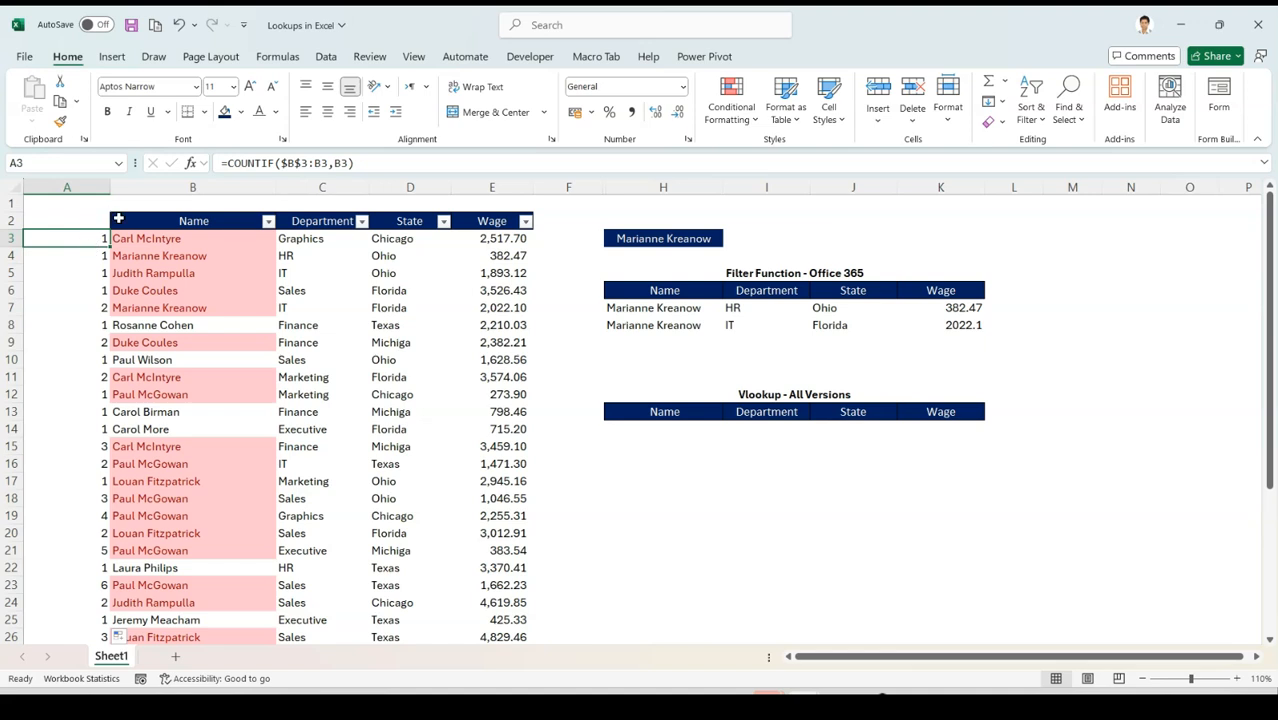
left_click(386, 161)
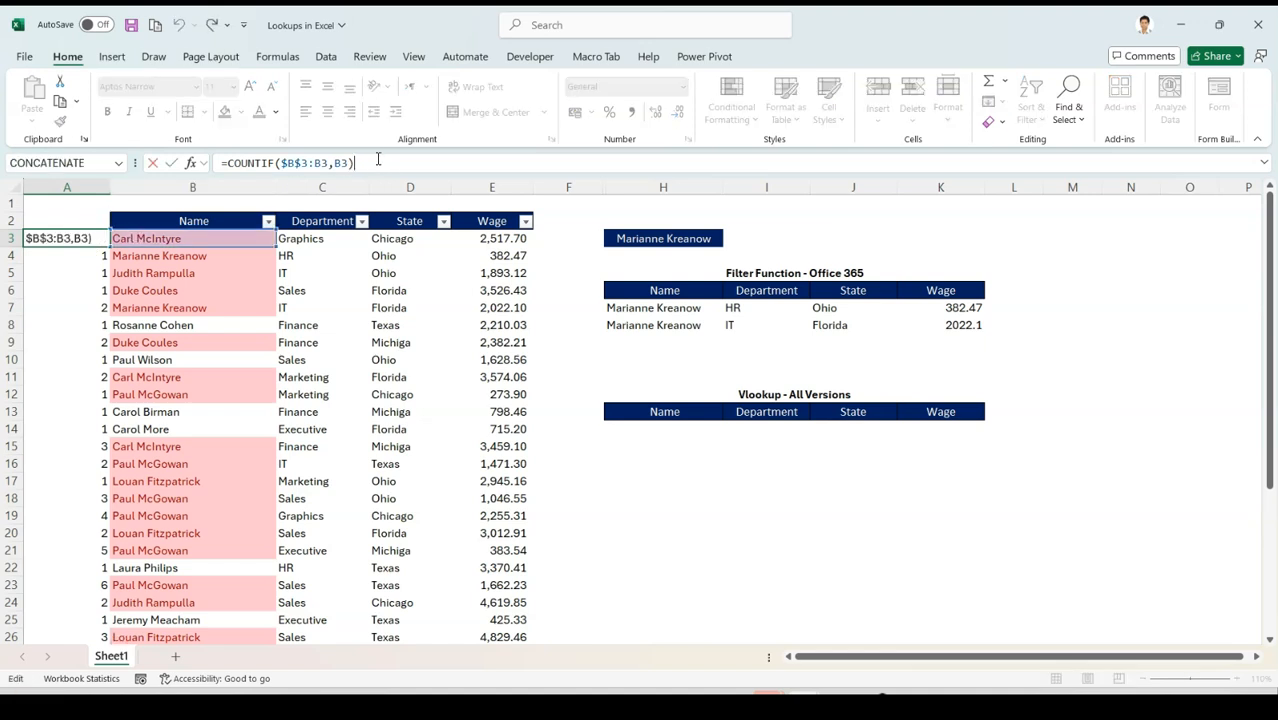
type("&")
left_click(237, 240)
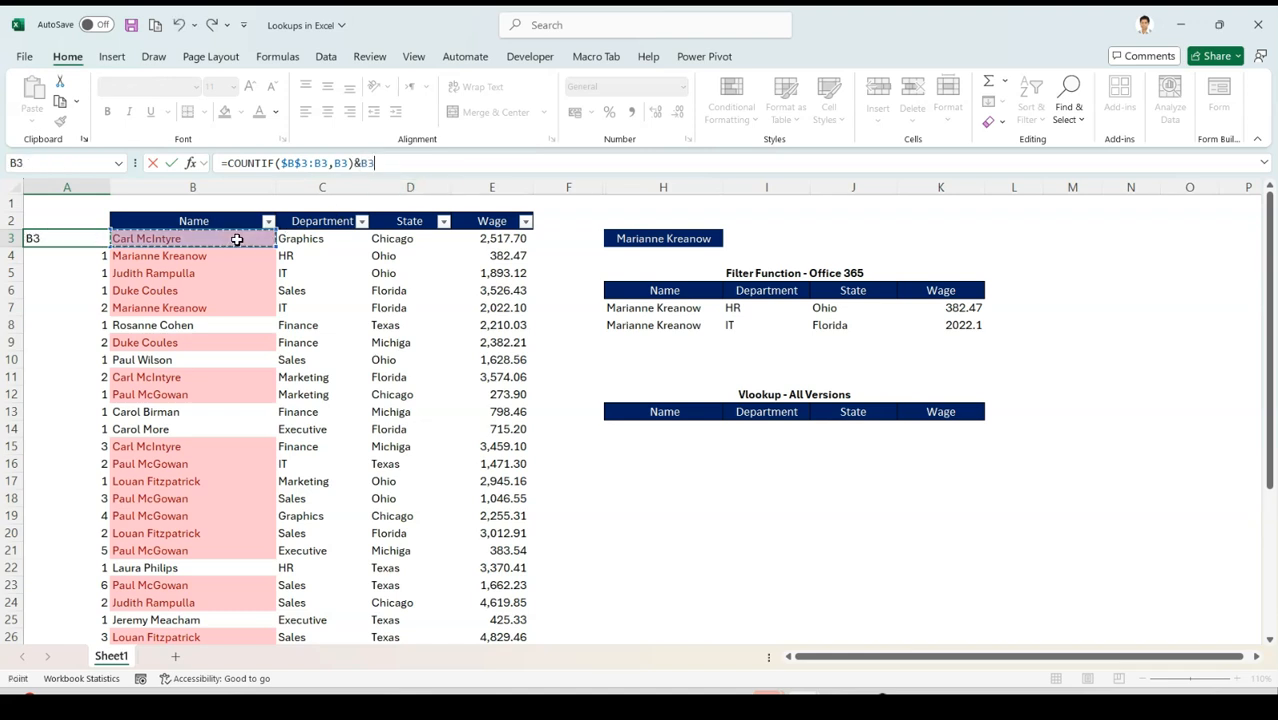
key("Return")
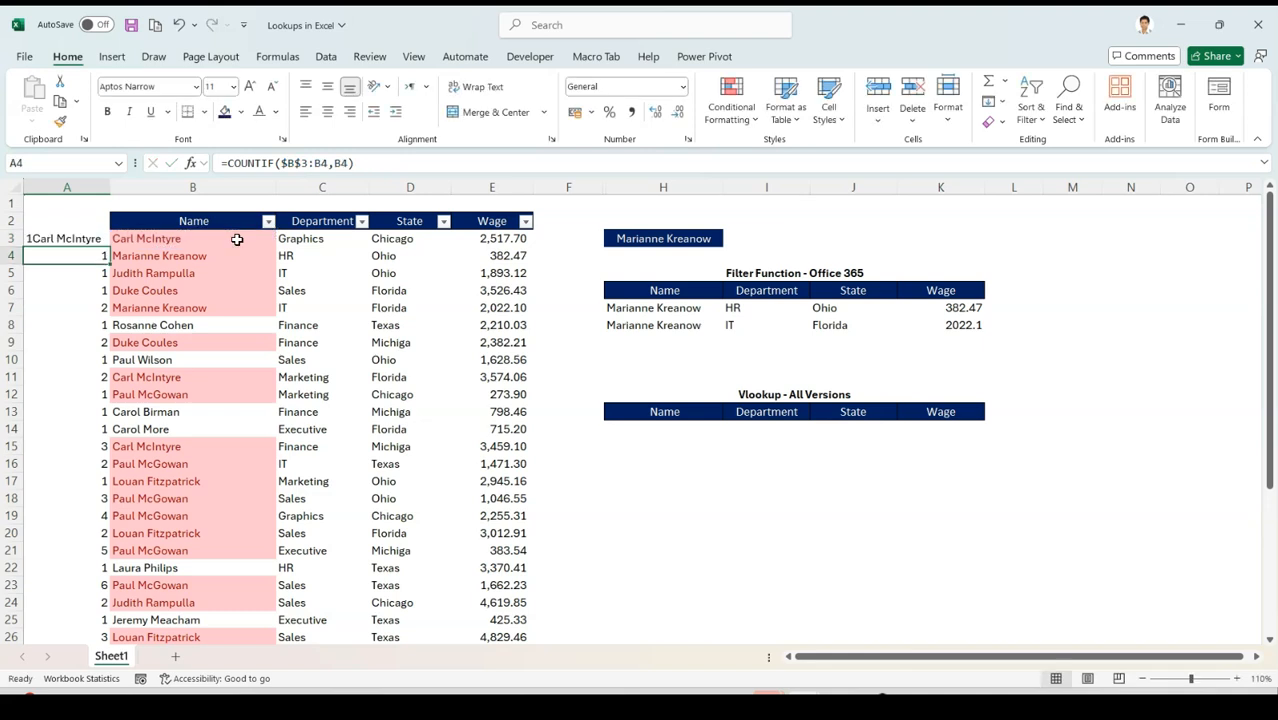
Step: Fill the combined count-and-name formula from A3 down to the last data row, and check the copies in A11 and A15
left_click(97, 242)
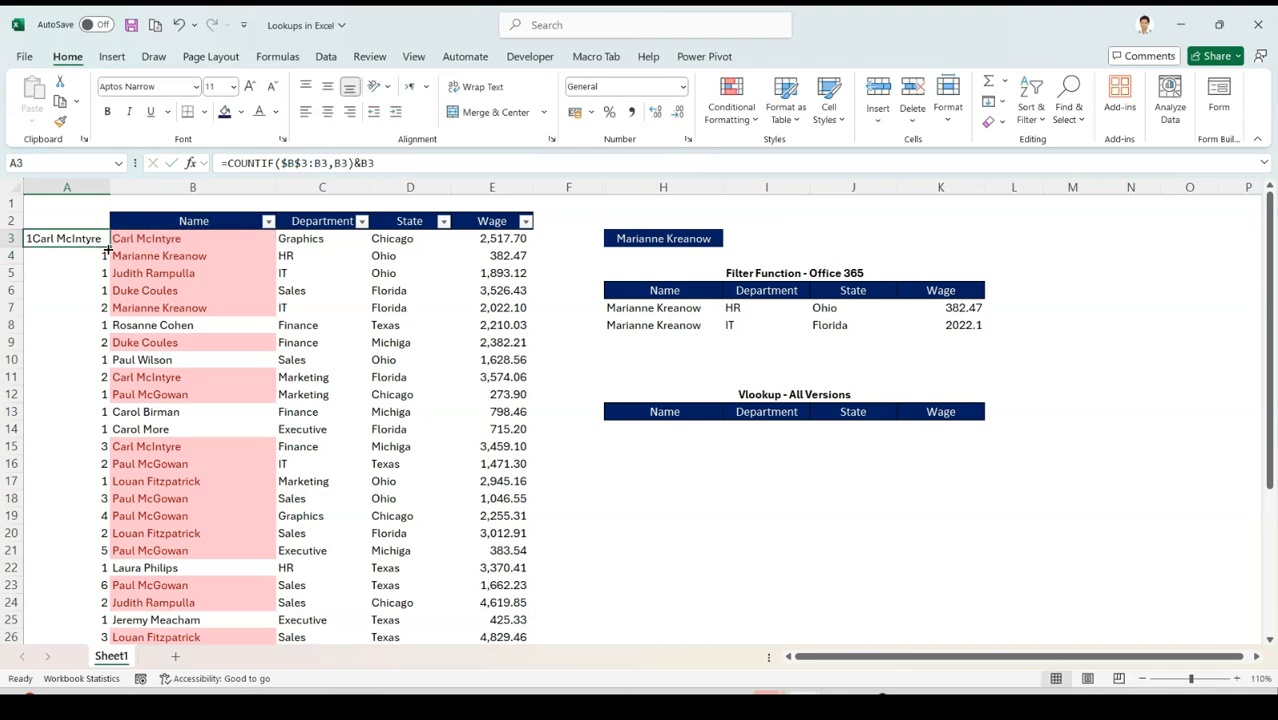
double_click(109, 248)
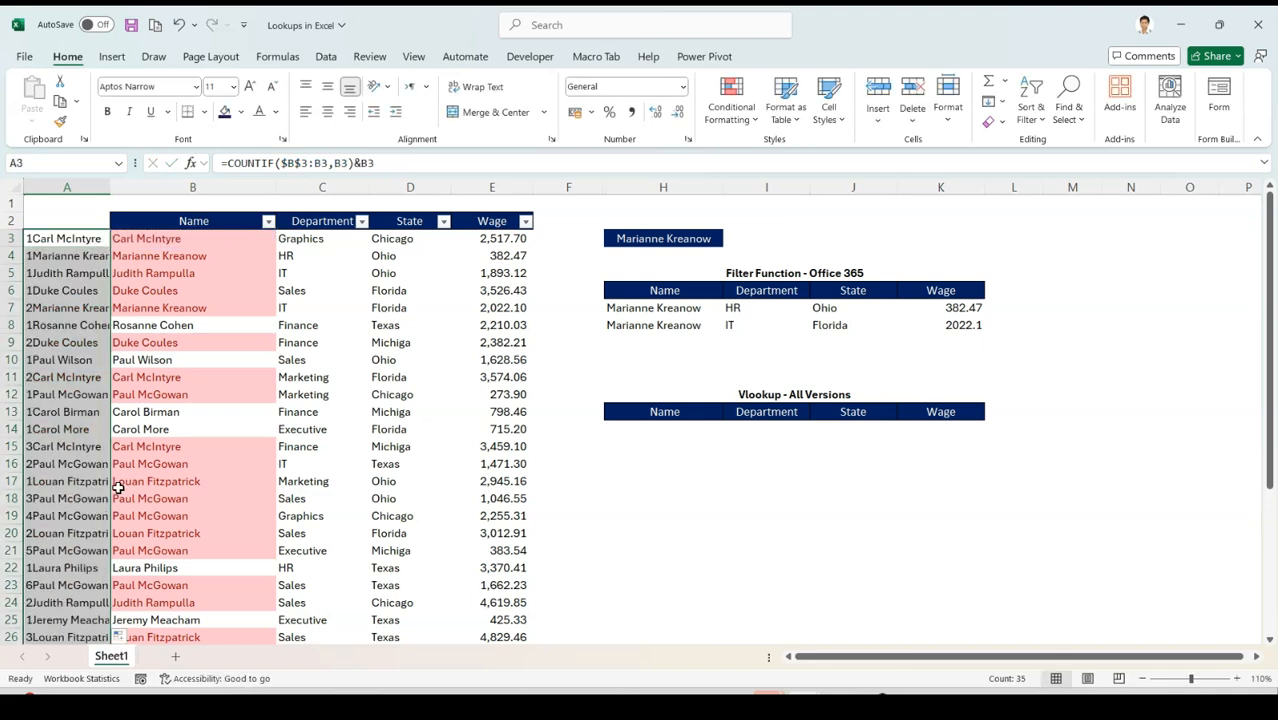
left_click(28, 240)
left_click(62, 377)
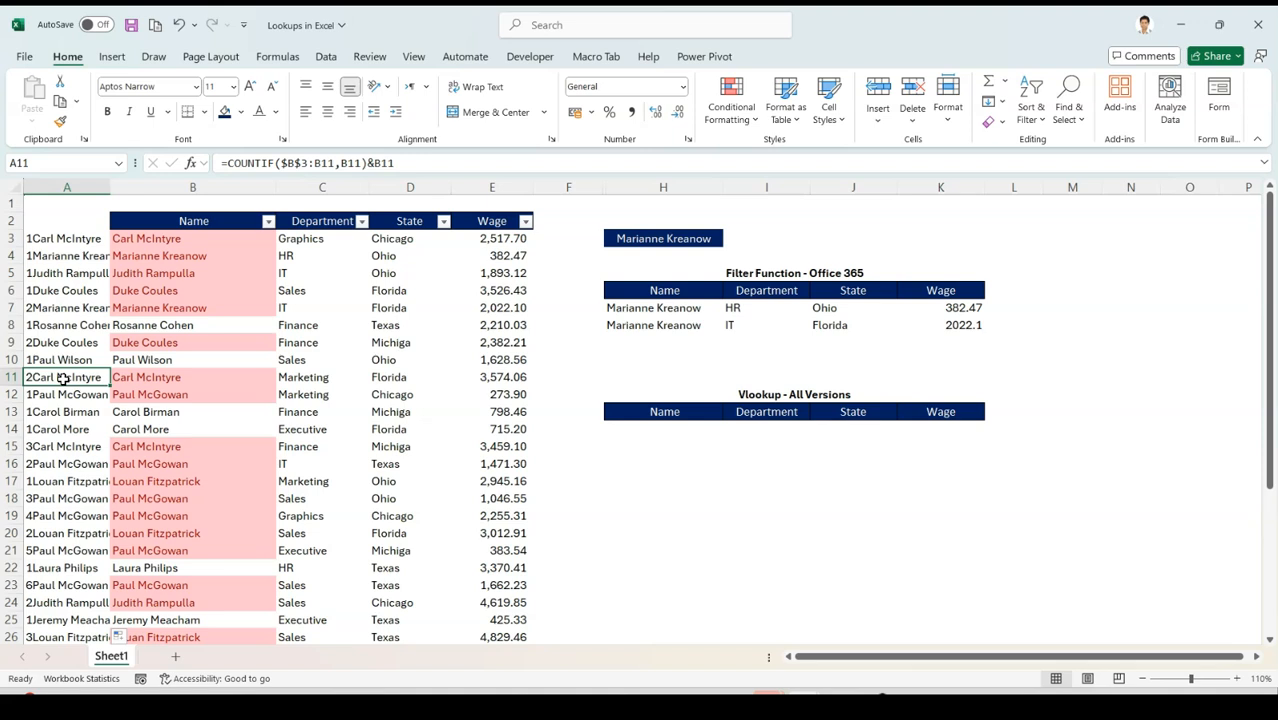
left_click(50, 446)
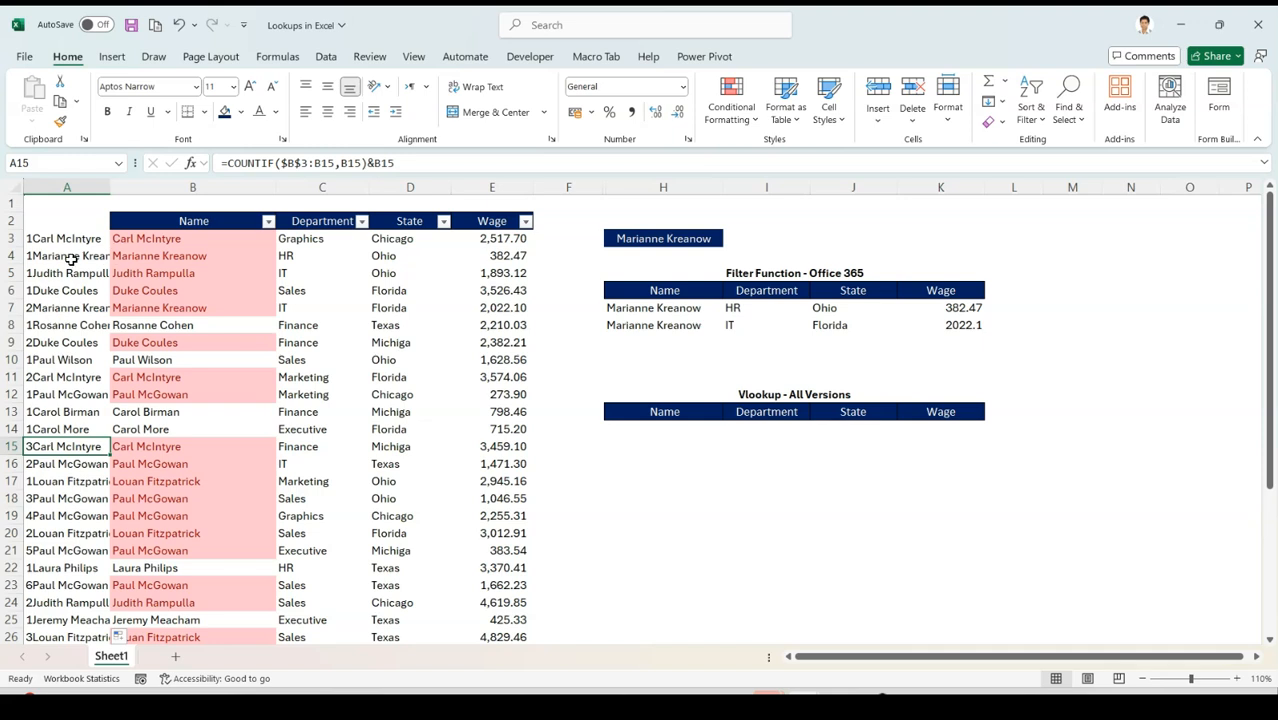
Step: Enter a trial =ROW() formula in H15, below the Vlookup table header
left_click(677, 443)
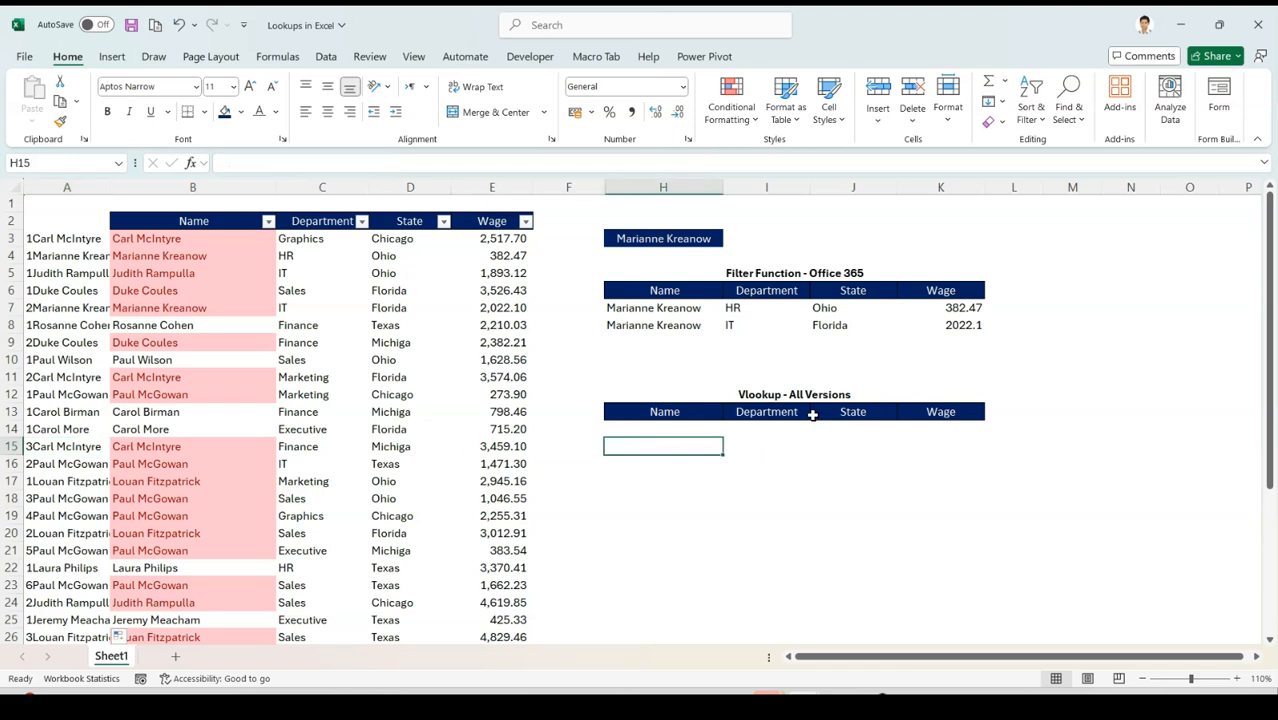
type("=row")
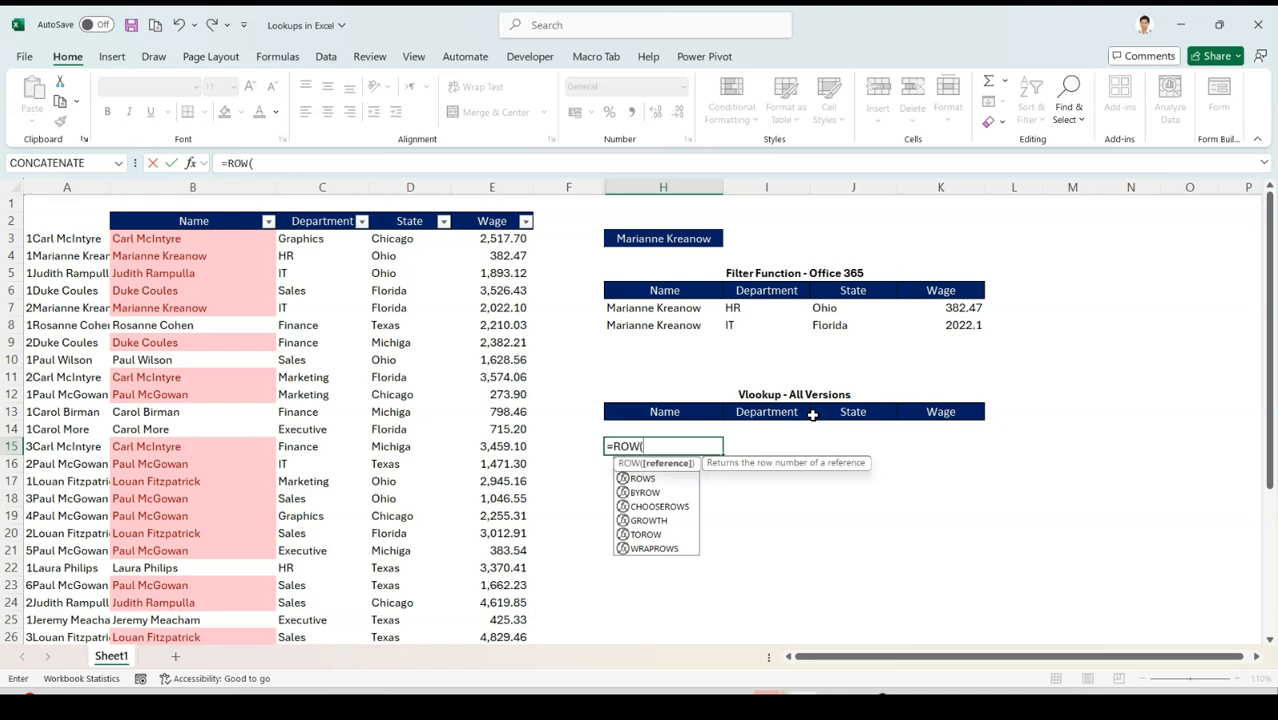
key("Tab")
type(")")
key("Return")
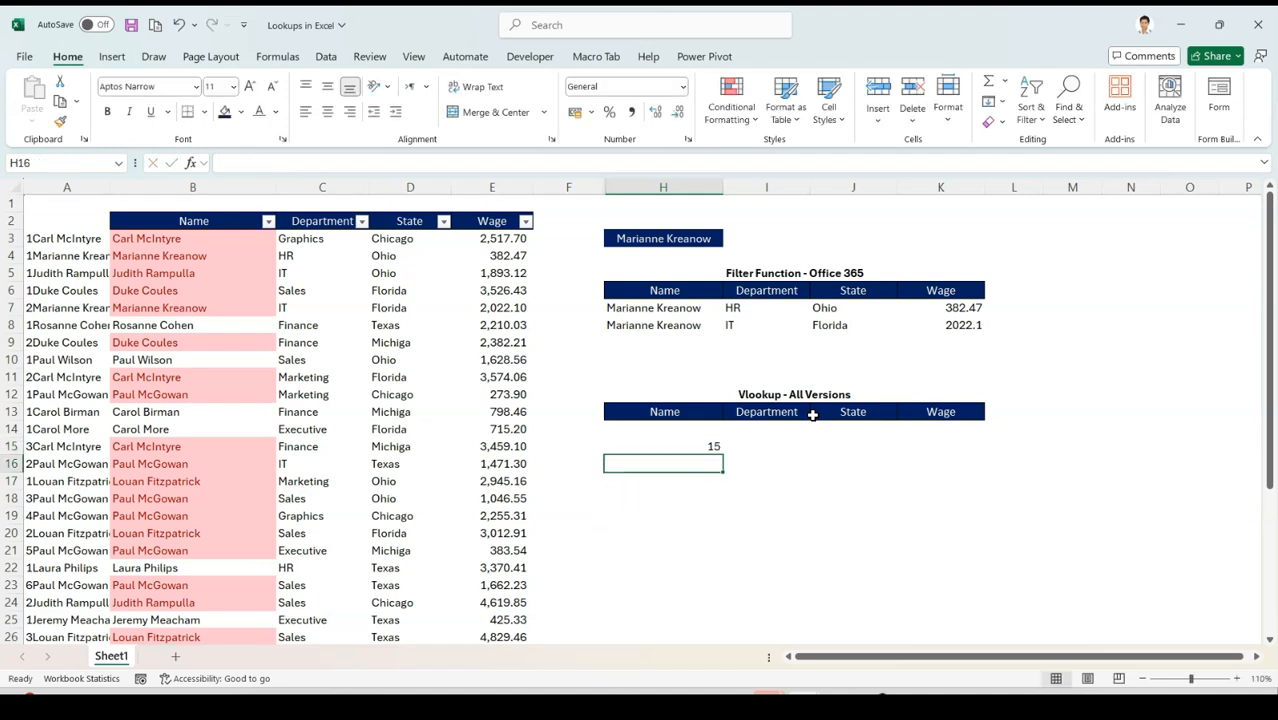
left_click(712, 446)
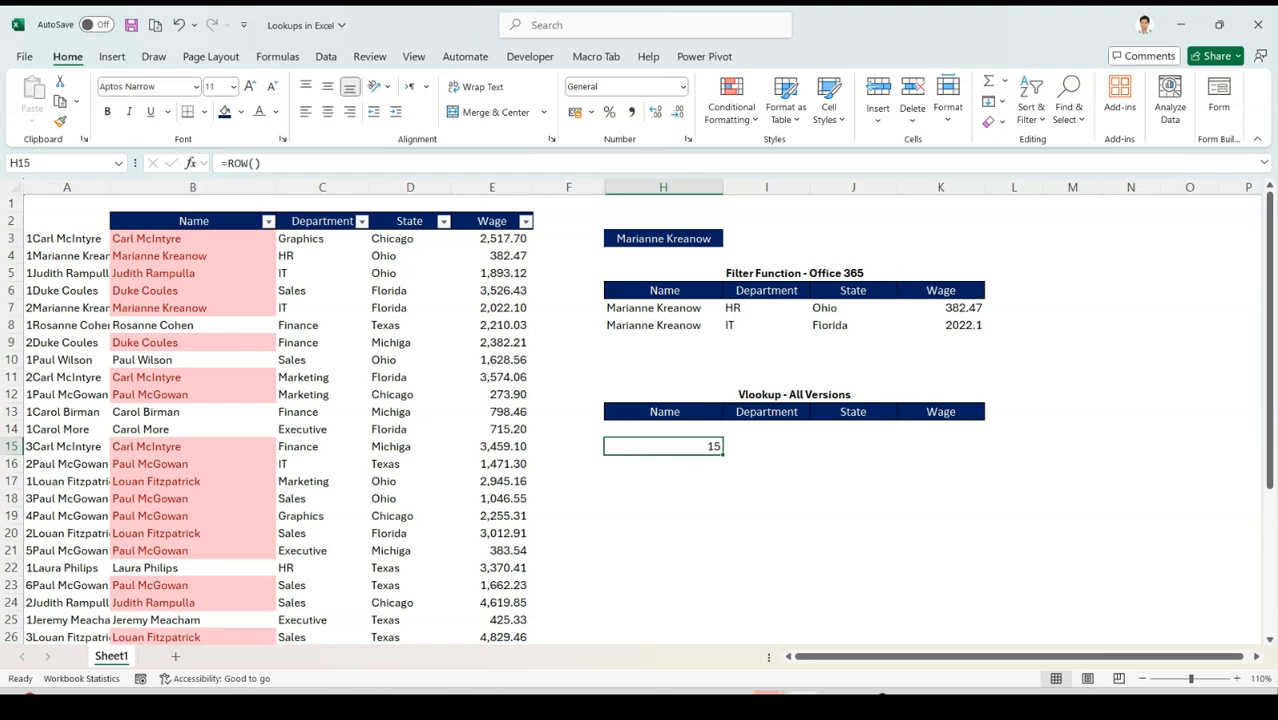
Step: Change the trial formula in H15 to =ROW(A1)
double_click(665, 446)
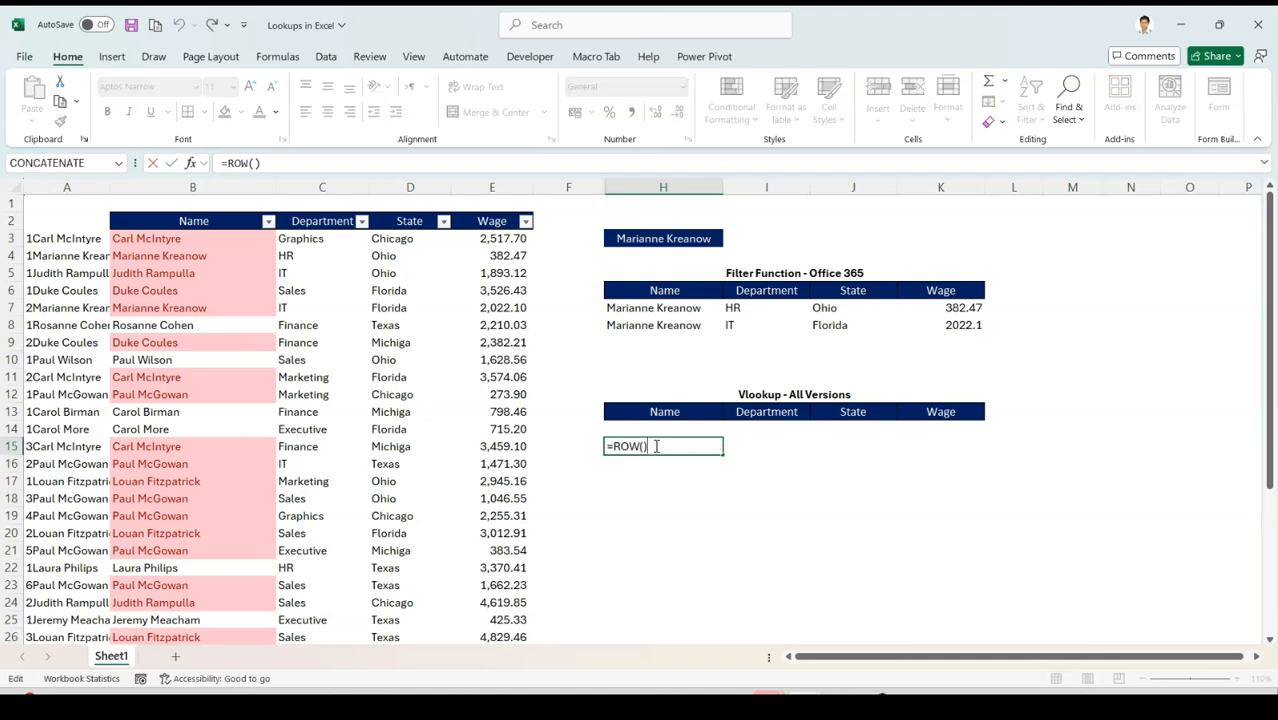
key("BackSpace")
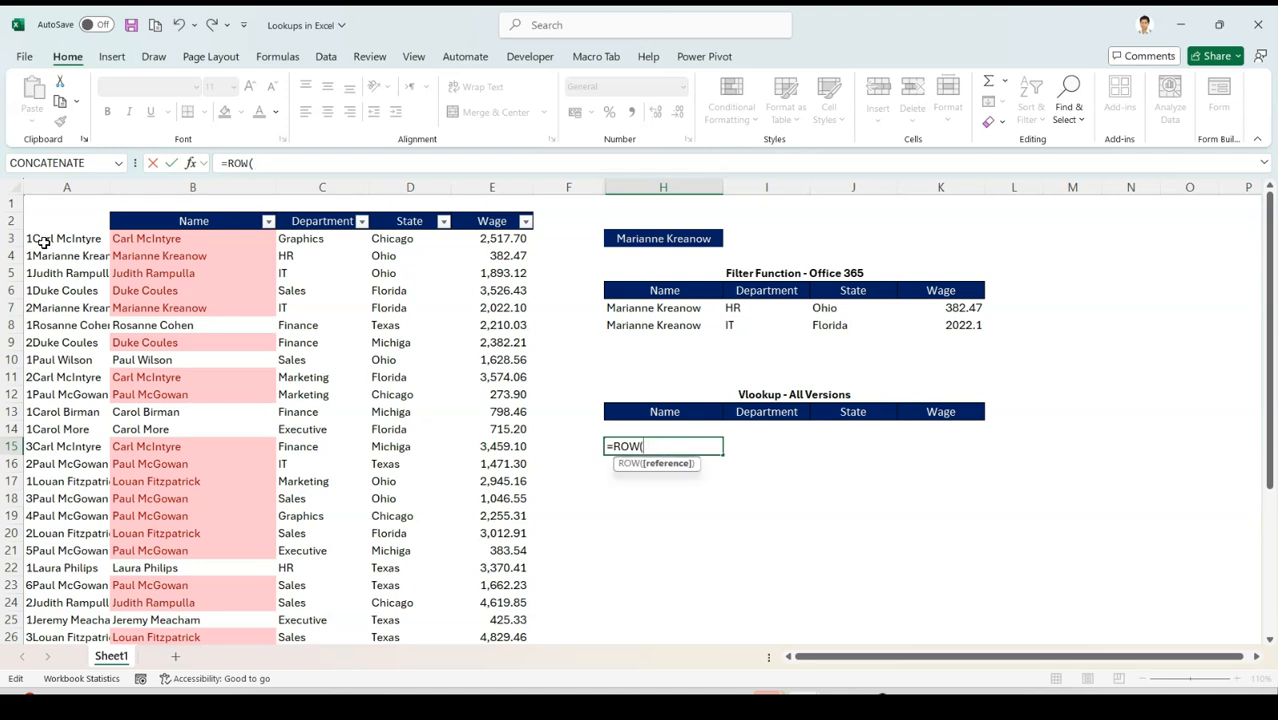
left_click(49, 202)
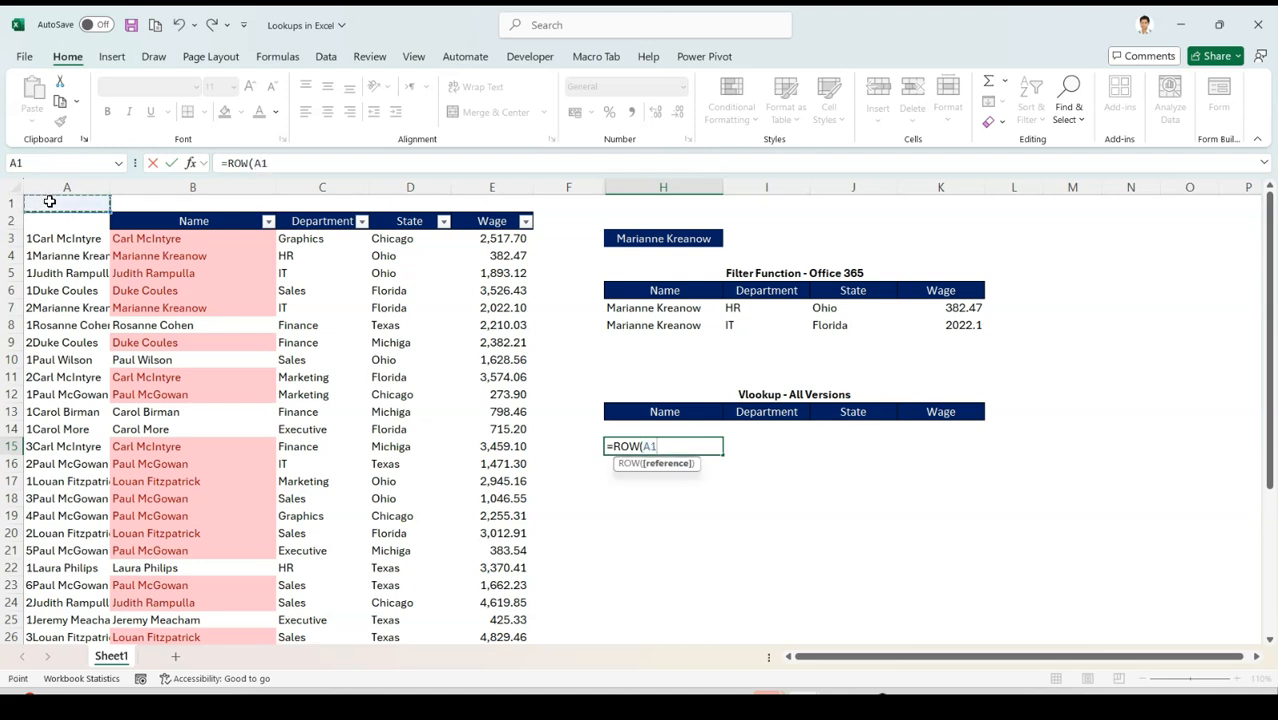
type(")")
key("Return")
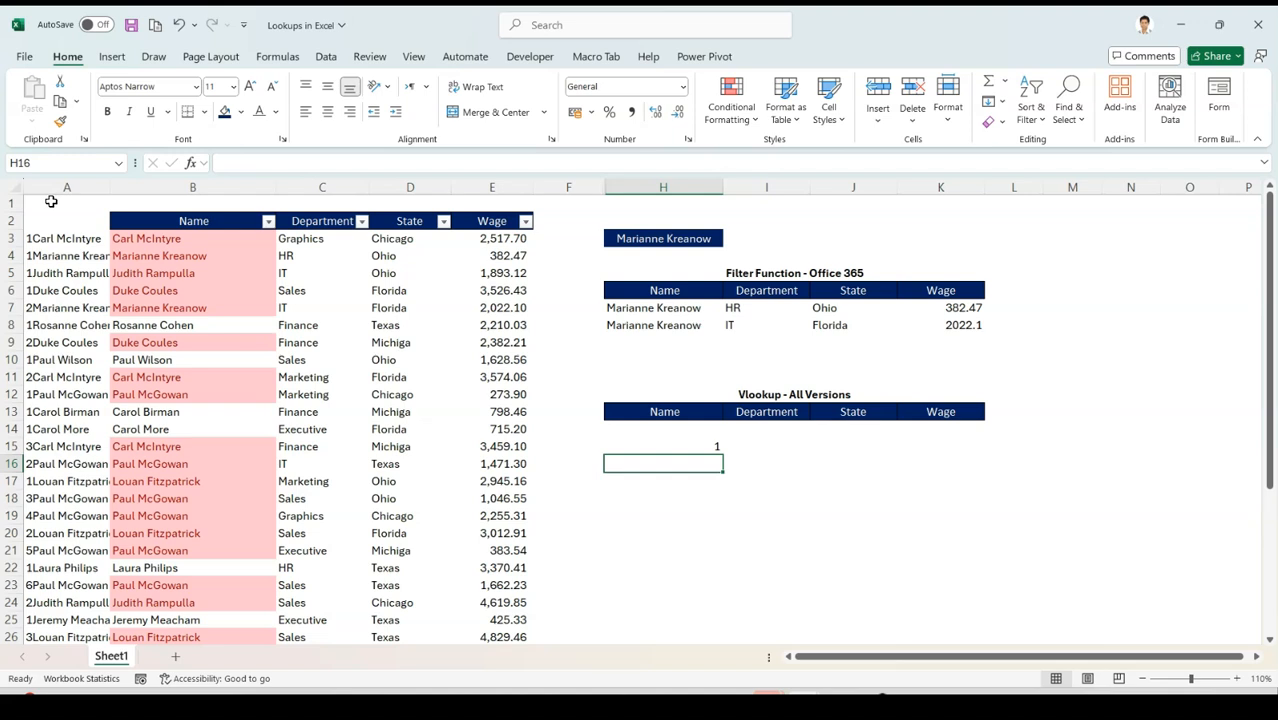
Step: Fill the trial ROW formula from H15 down to H20, and clear the filled cells
left_click(718, 451)
left_click_drag(722, 454, 724, 541)
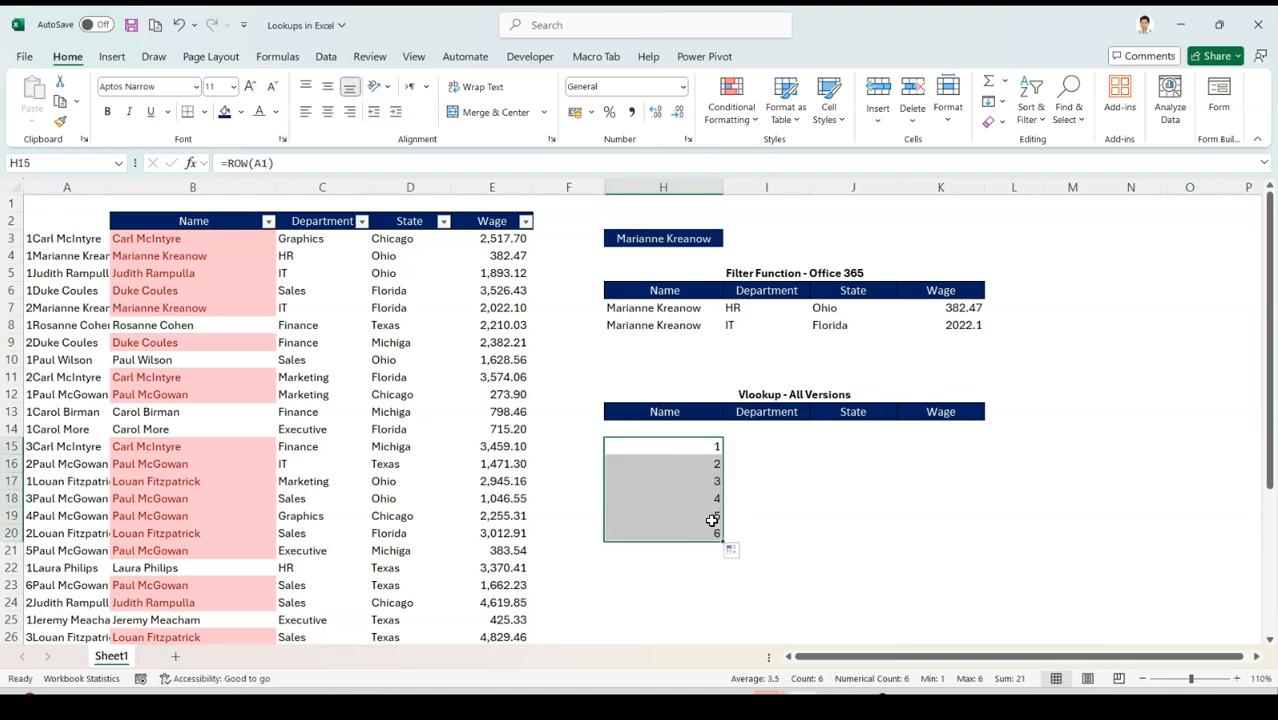
key("Delete")
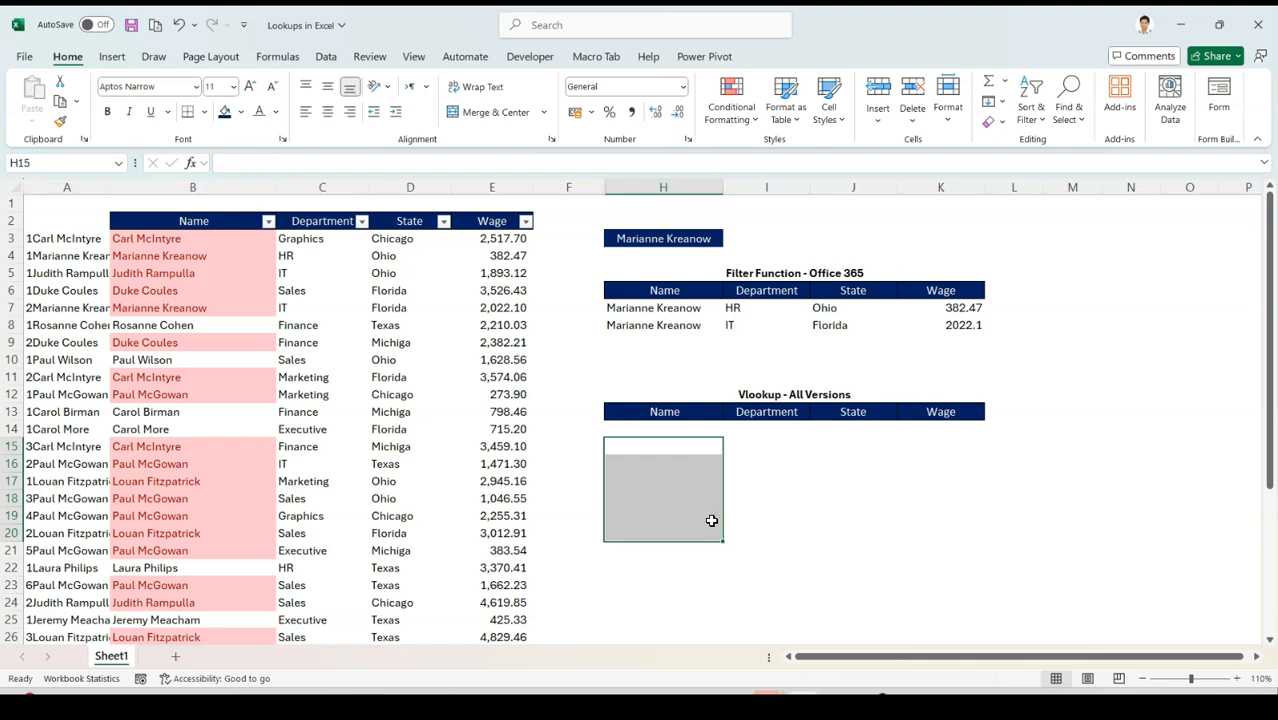
Step: Start a VLOOKUP formula in H14 with ROW(A1)&$H$3 as the lookup value
left_click(673, 428)
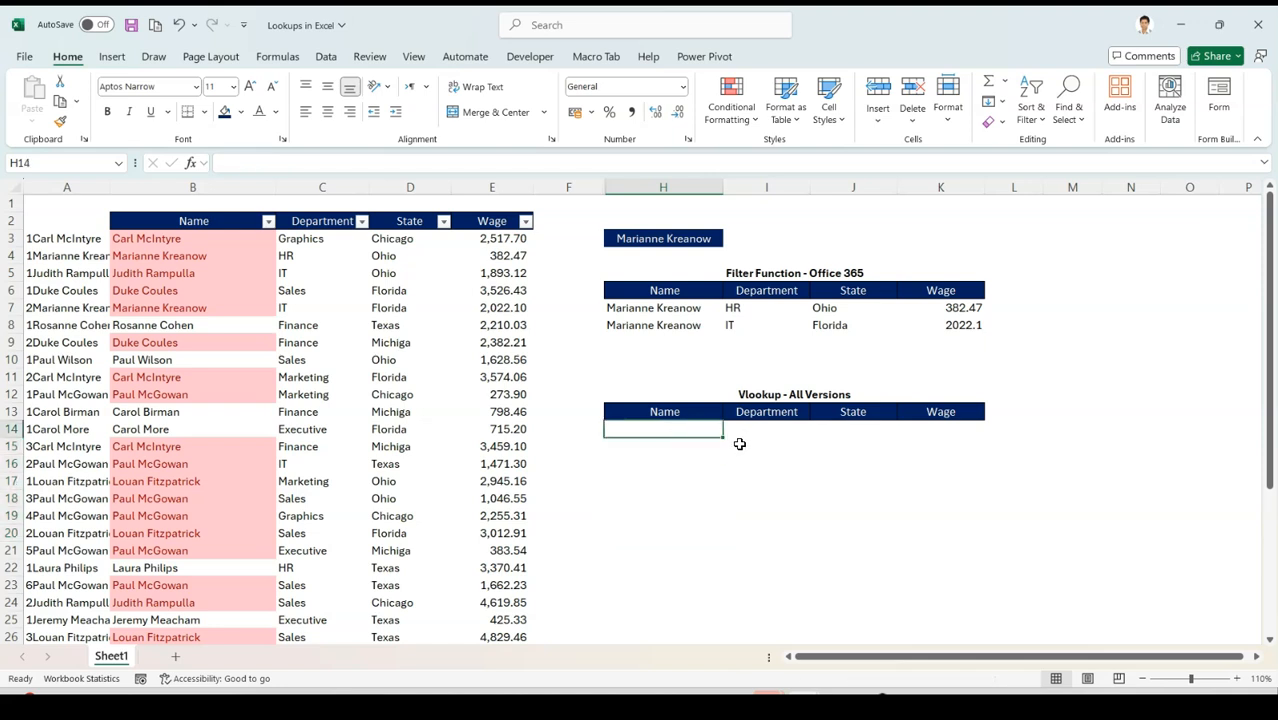
type("=vl")
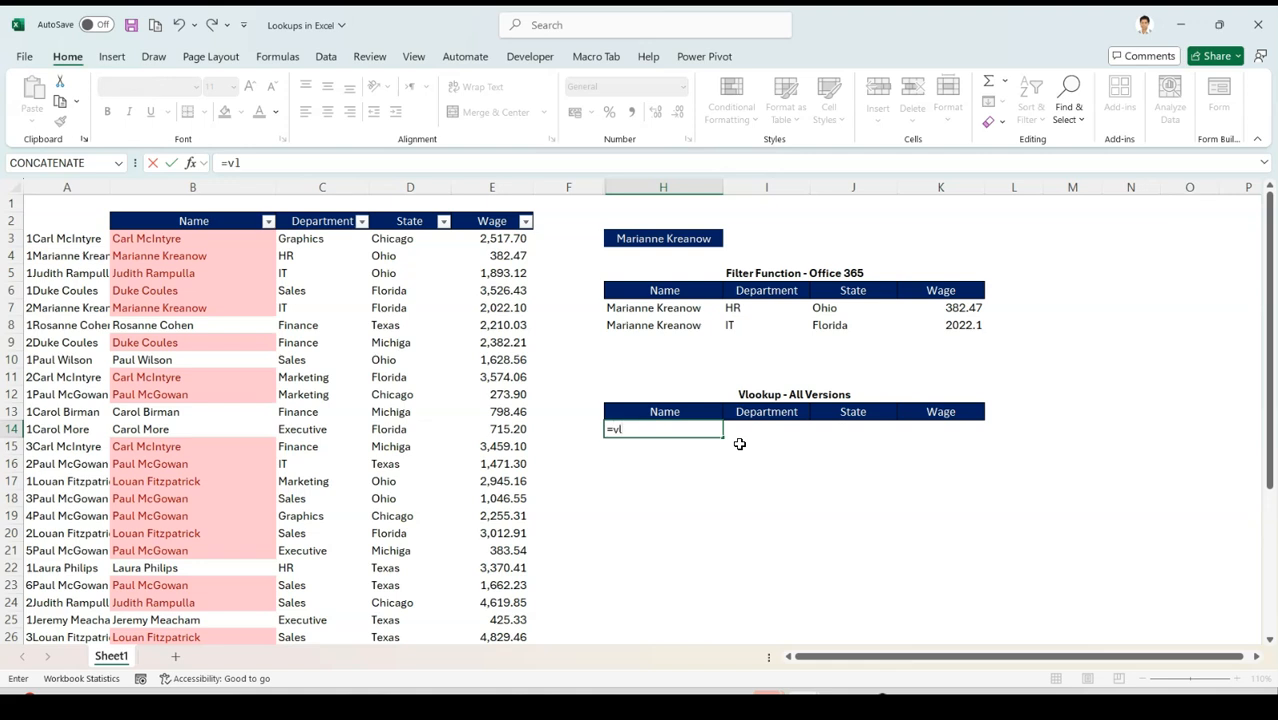
key("Tab")
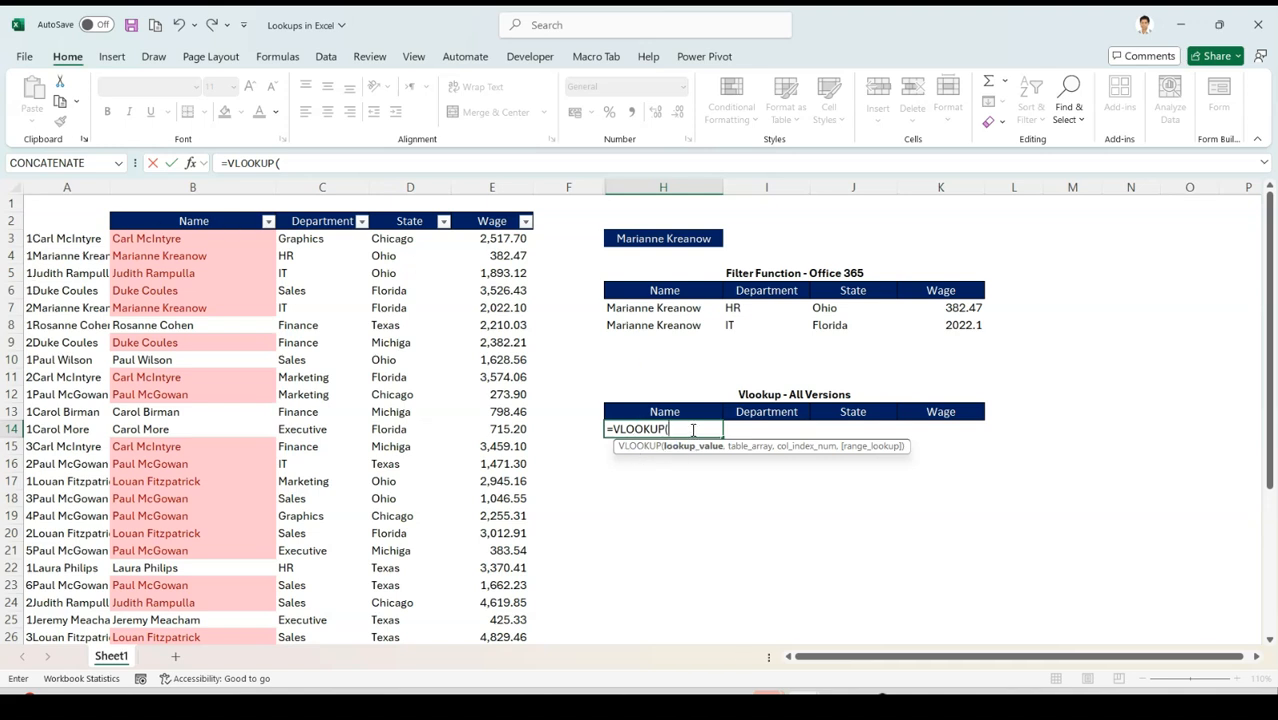
type("ow(")
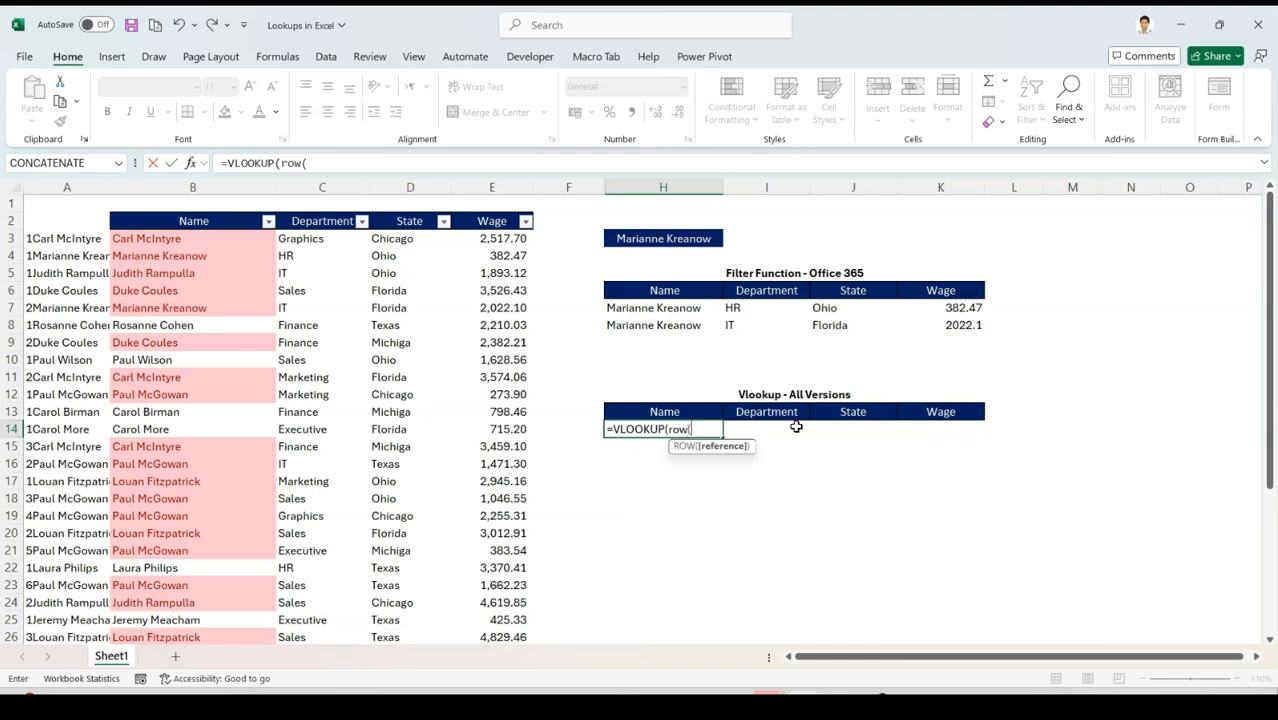
left_click(67, 205)
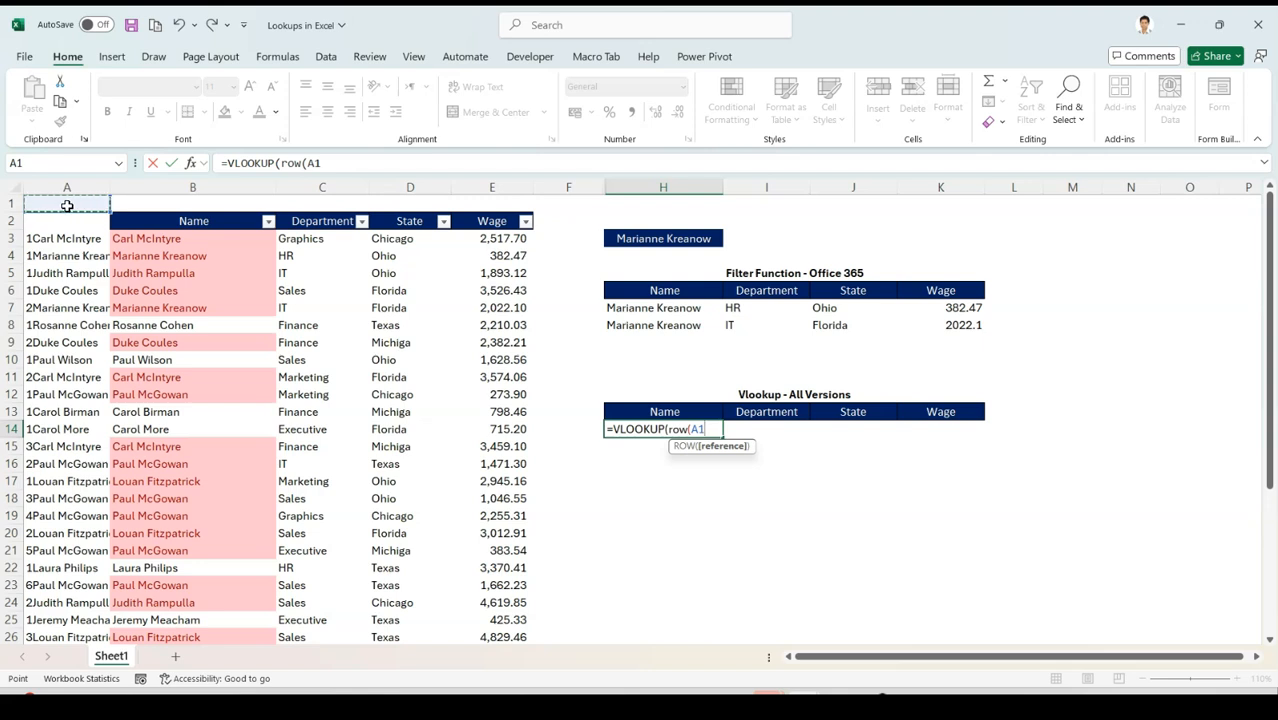
type(")&")
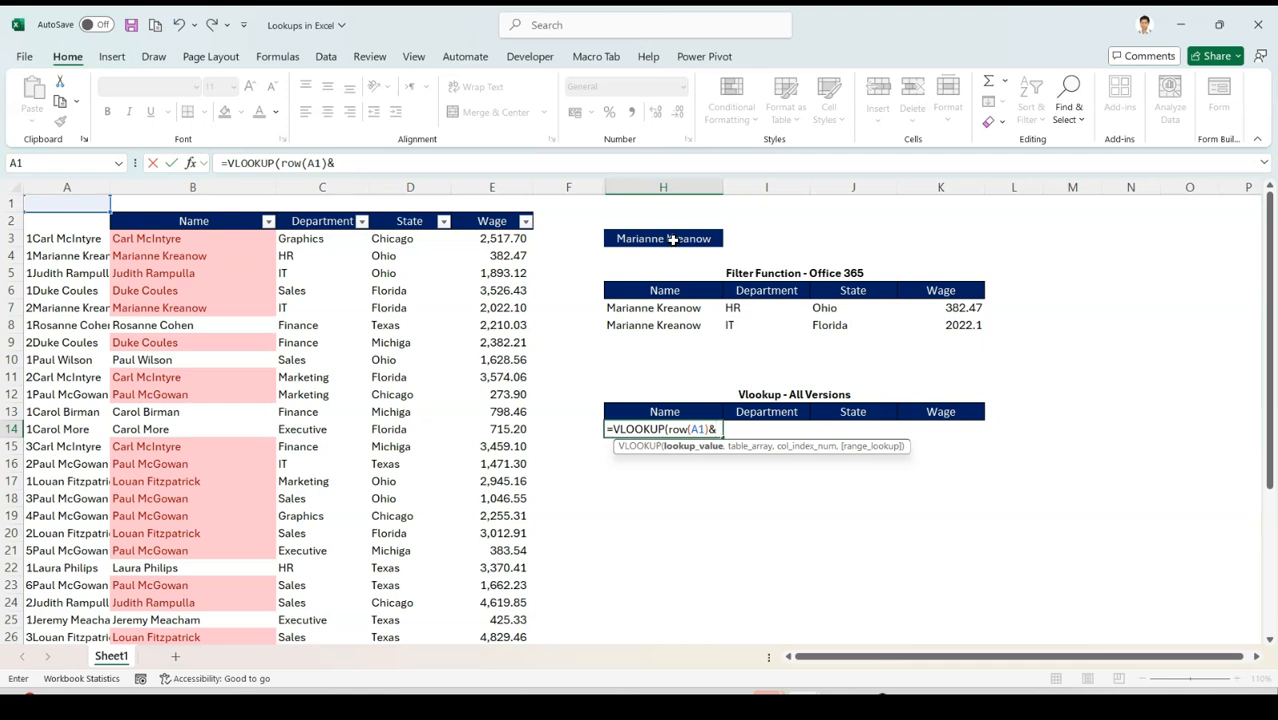
left_click(673, 240)
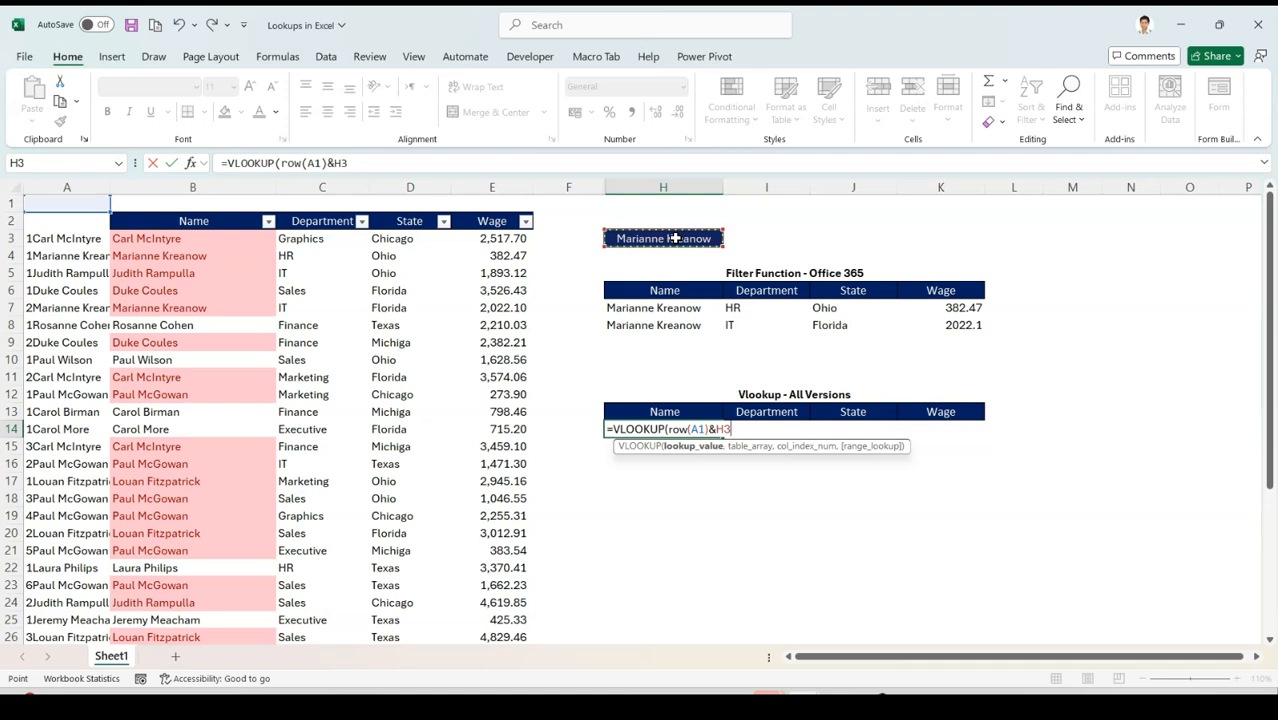
key("F4")
Step: Evaluate the row(A1)&$H$3 lookup value inside the H14 formula, and revert it to the references
left_click_drag(282, 165, 391, 166)
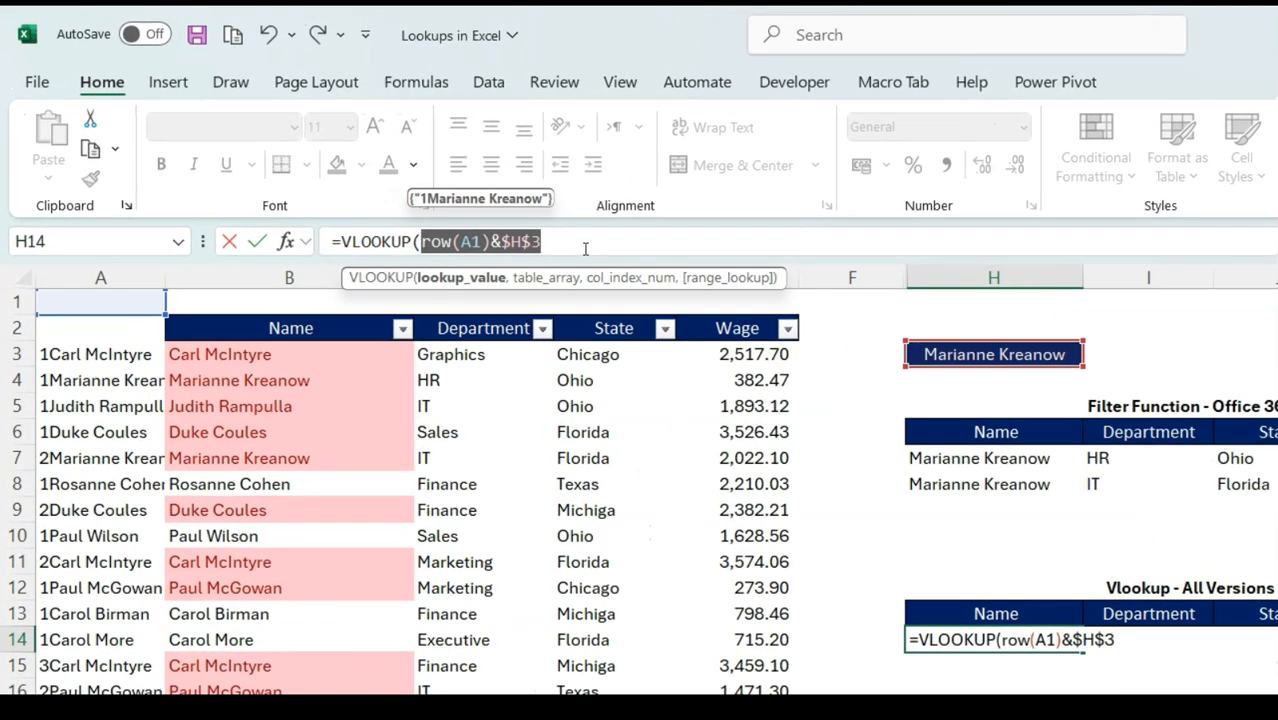
key("F9")
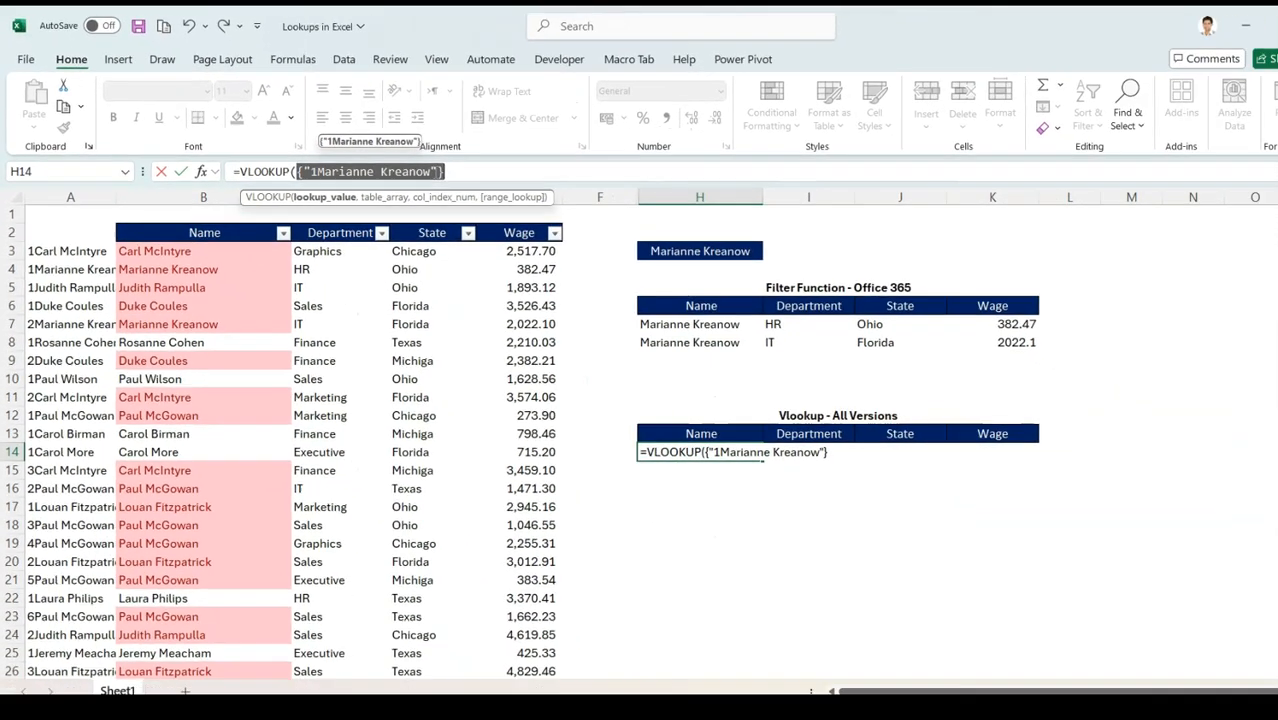
key("ctrl+z")
Step: Add the absolute range $A$3:$E$37 as the table array of the VLOOKUP in H14
left_click(402, 165)
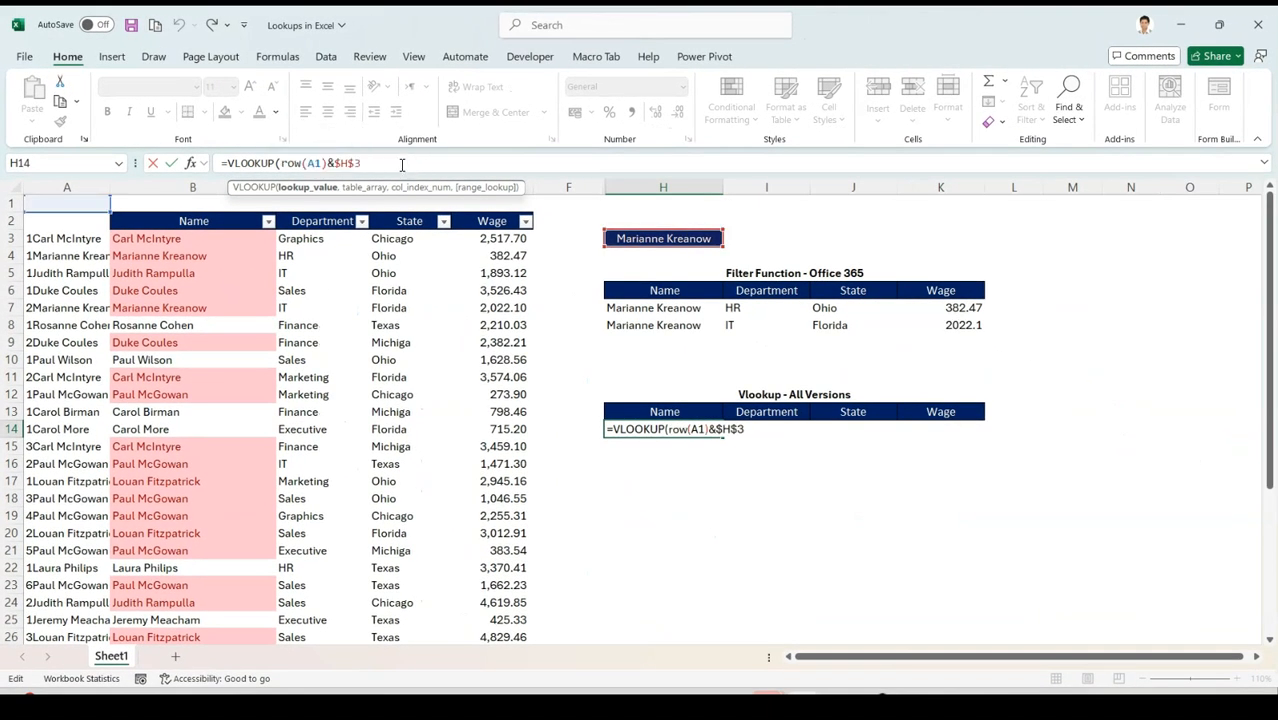
type(",")
left_click(50, 238)
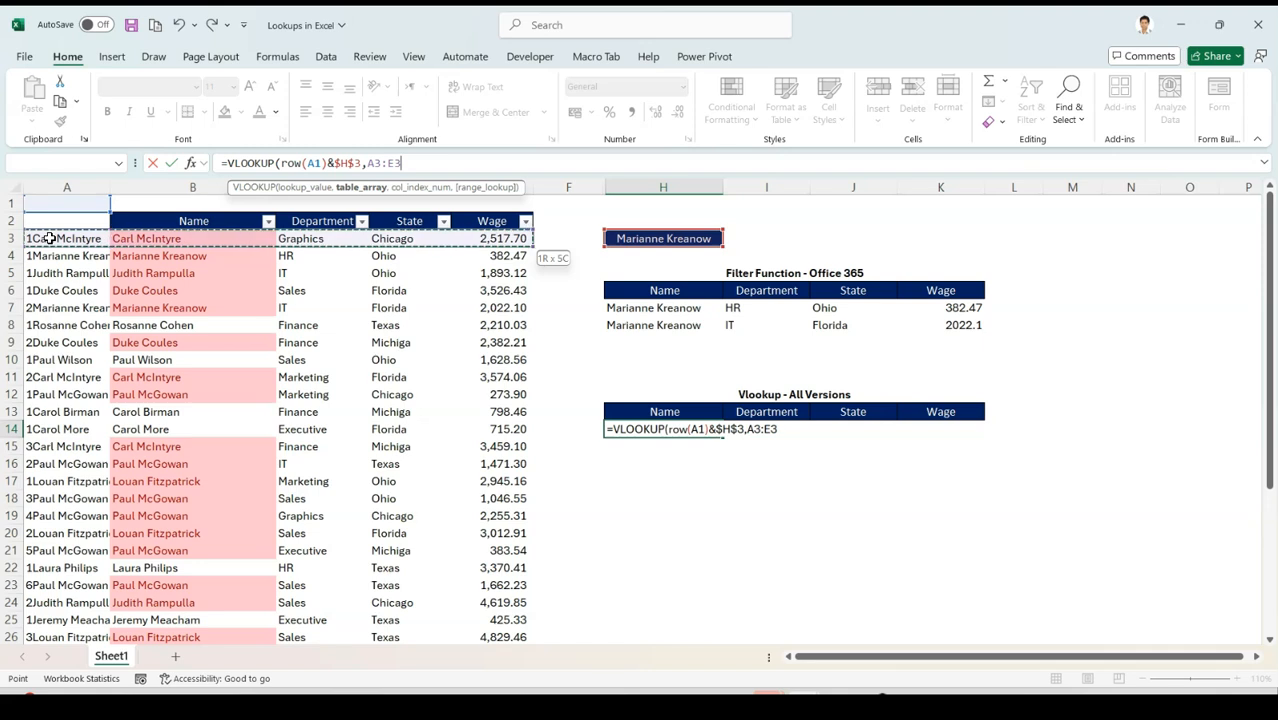
key("ctrl+shift+Down")
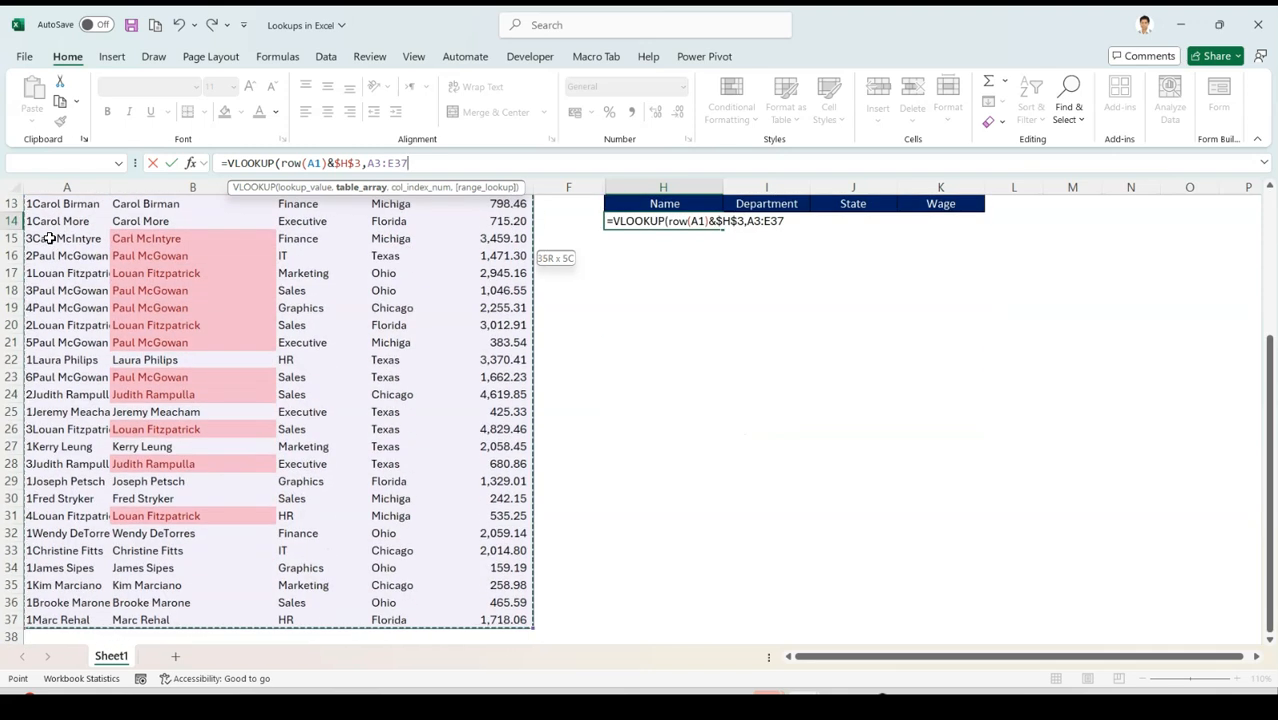
key("F4")
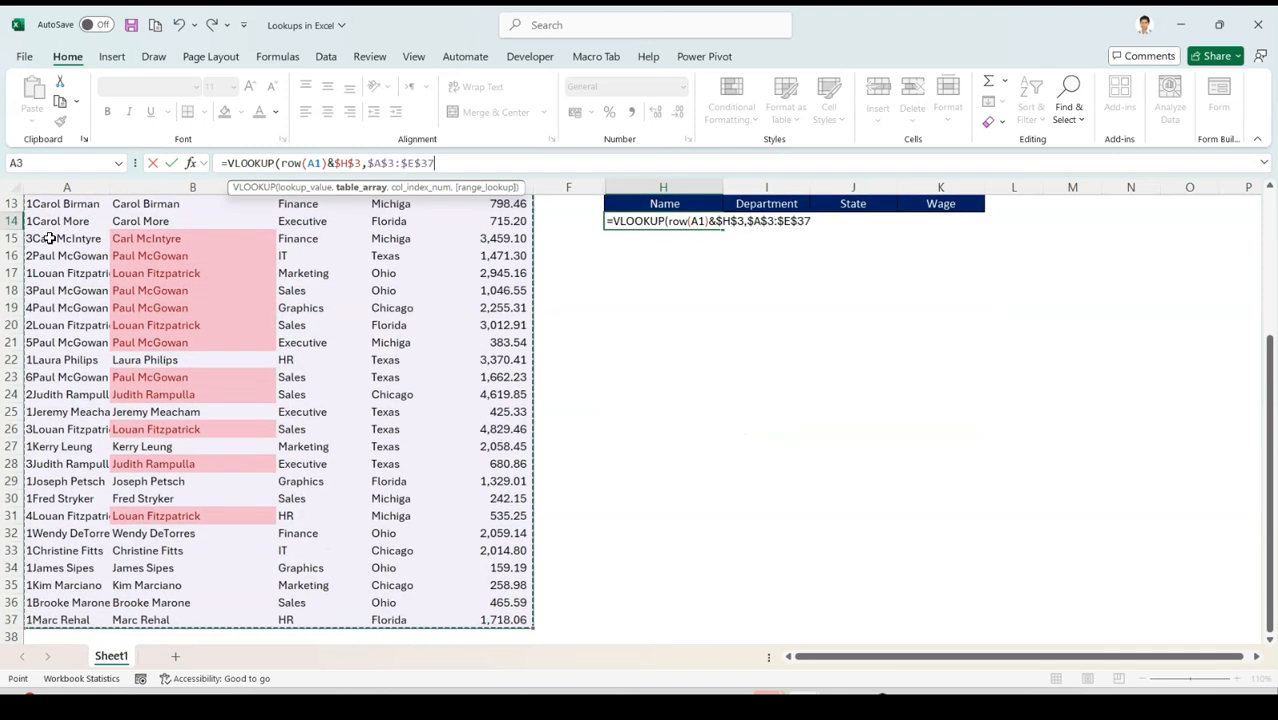
type(",")
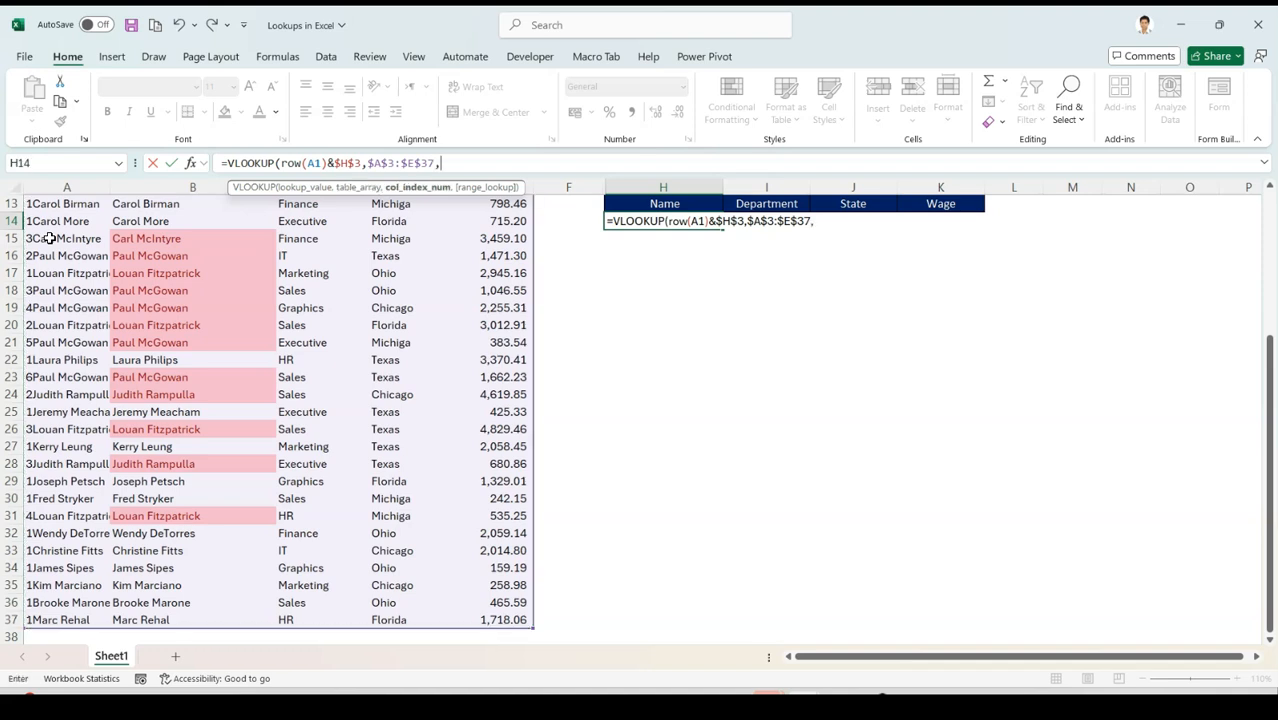
Step: Add COLUMN(B1) as the column index argument of the VLOOKUP formula in H14
left_click_drag(1270, 478, 1275, 272)
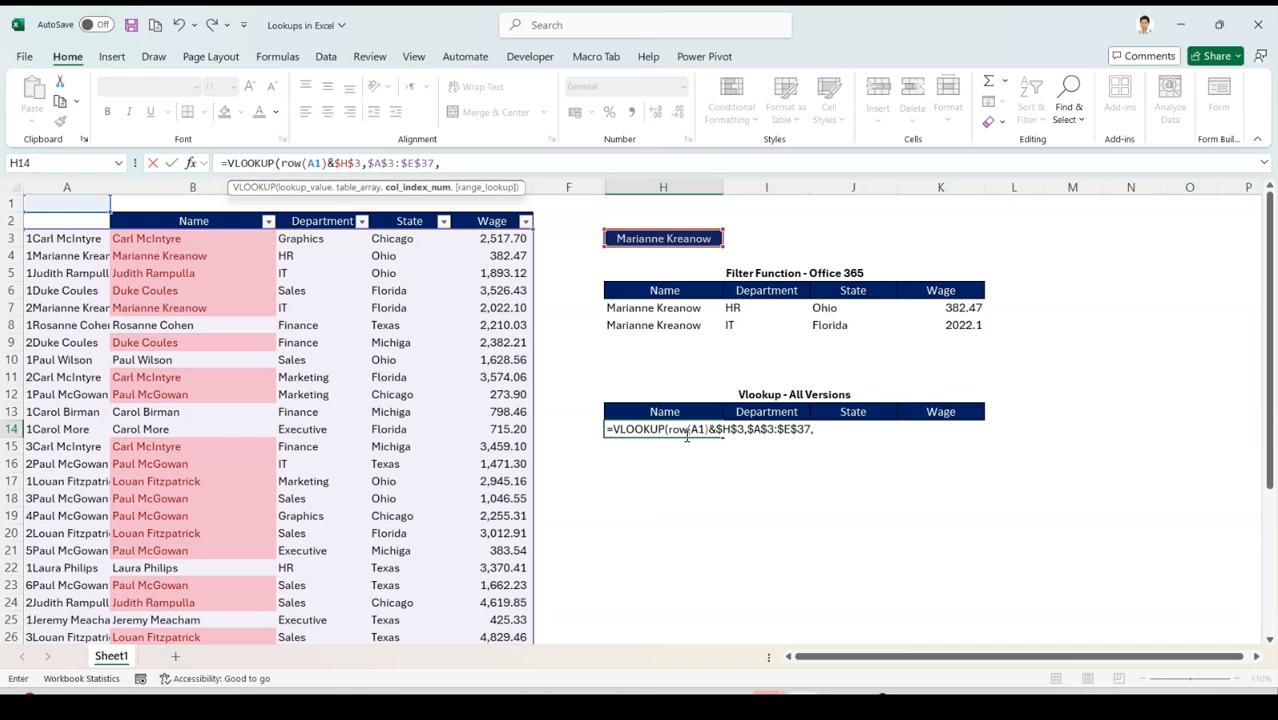
left_click(840, 431)
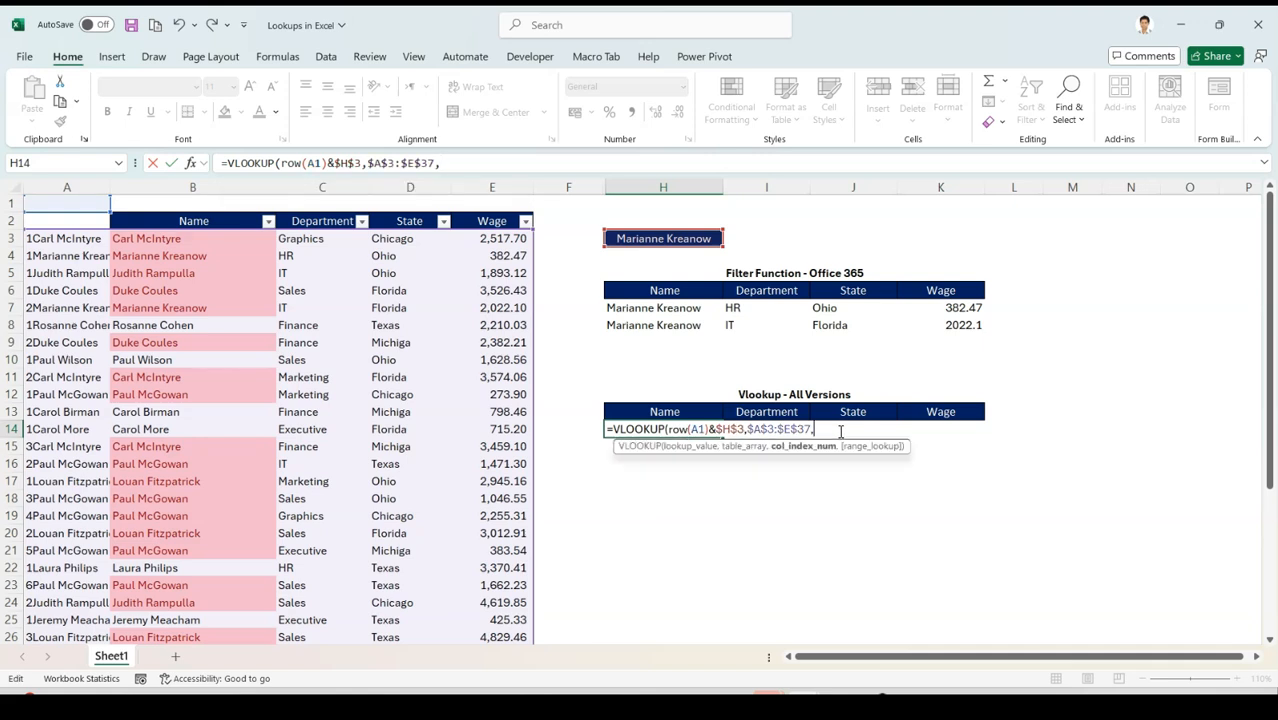
type("column")
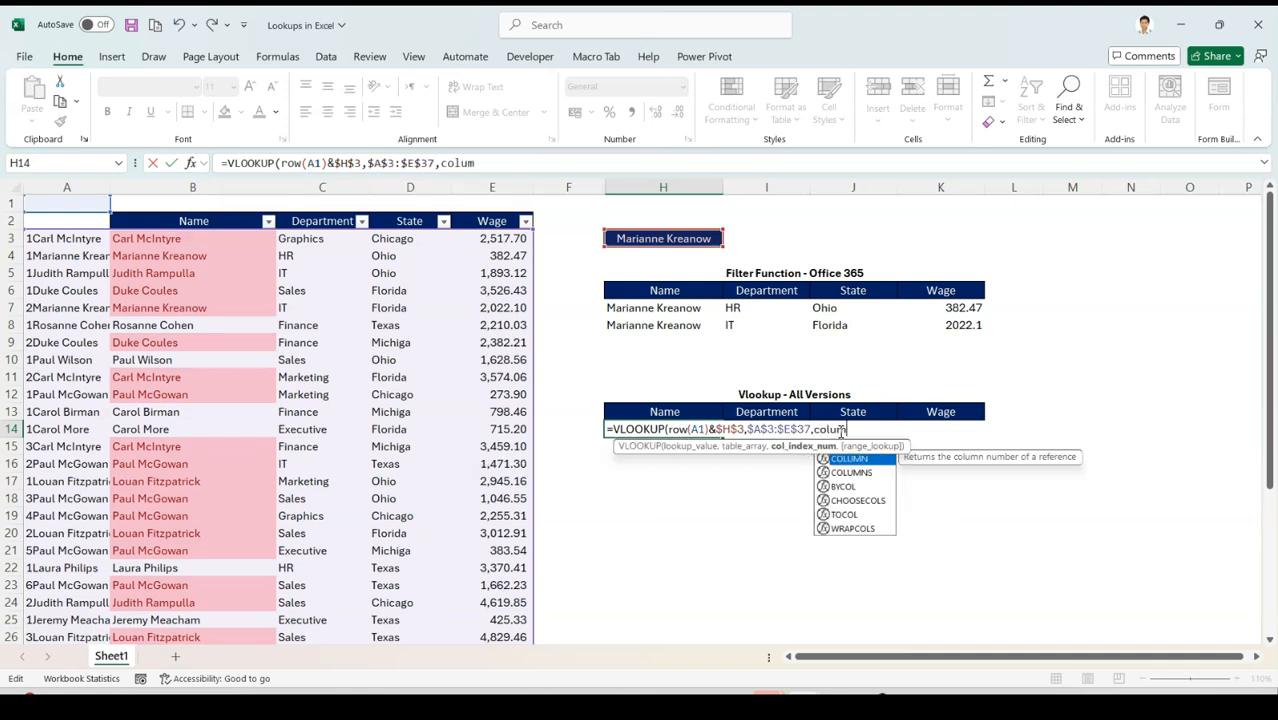
key("Tab")
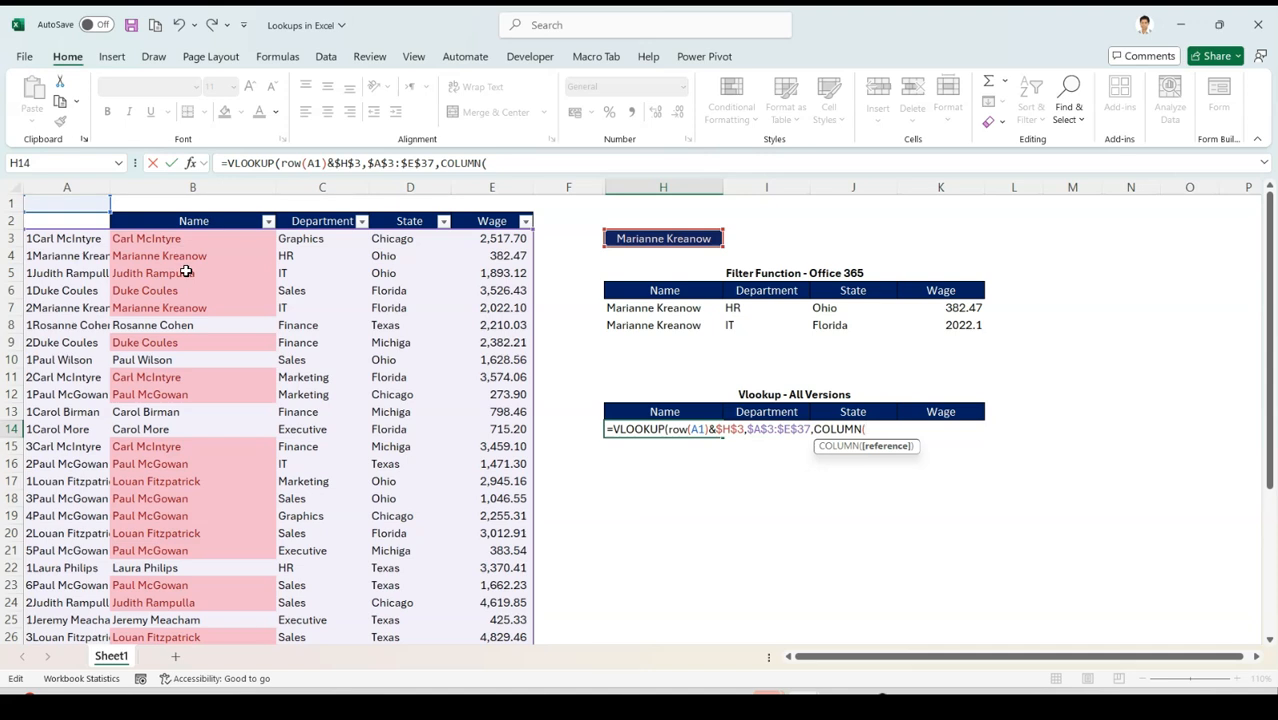
left_click(172, 202)
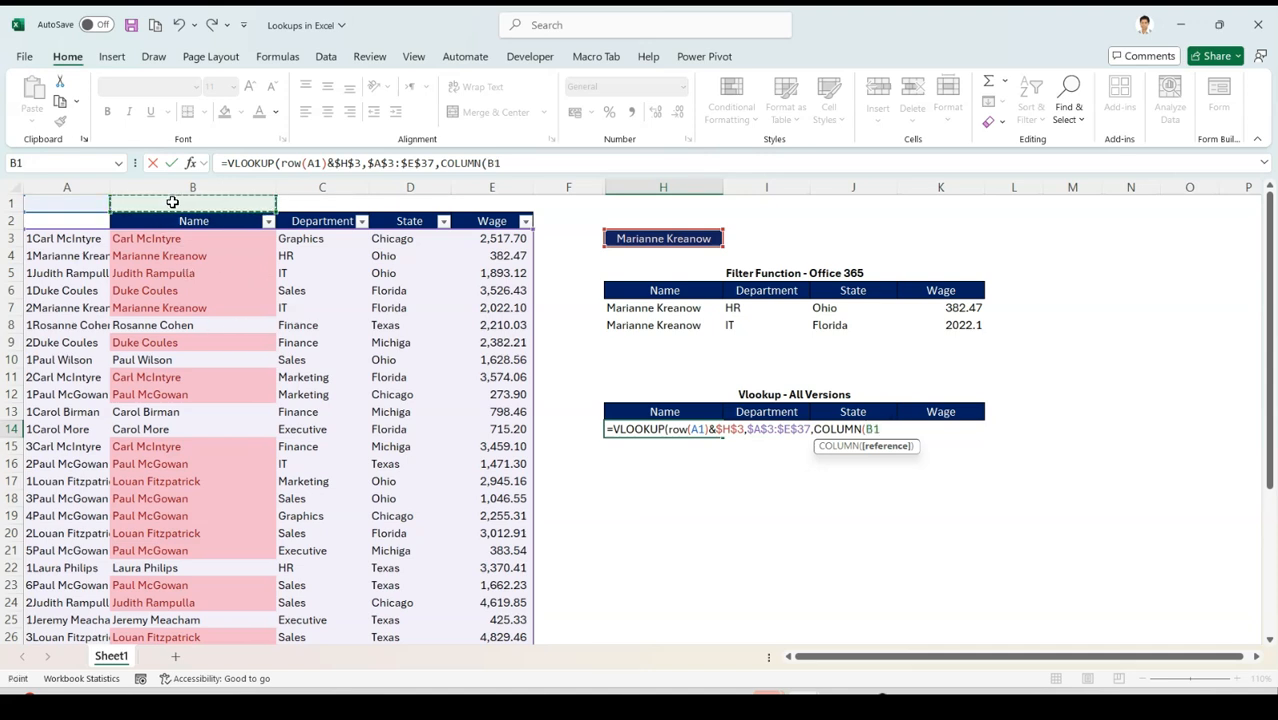
type(")")
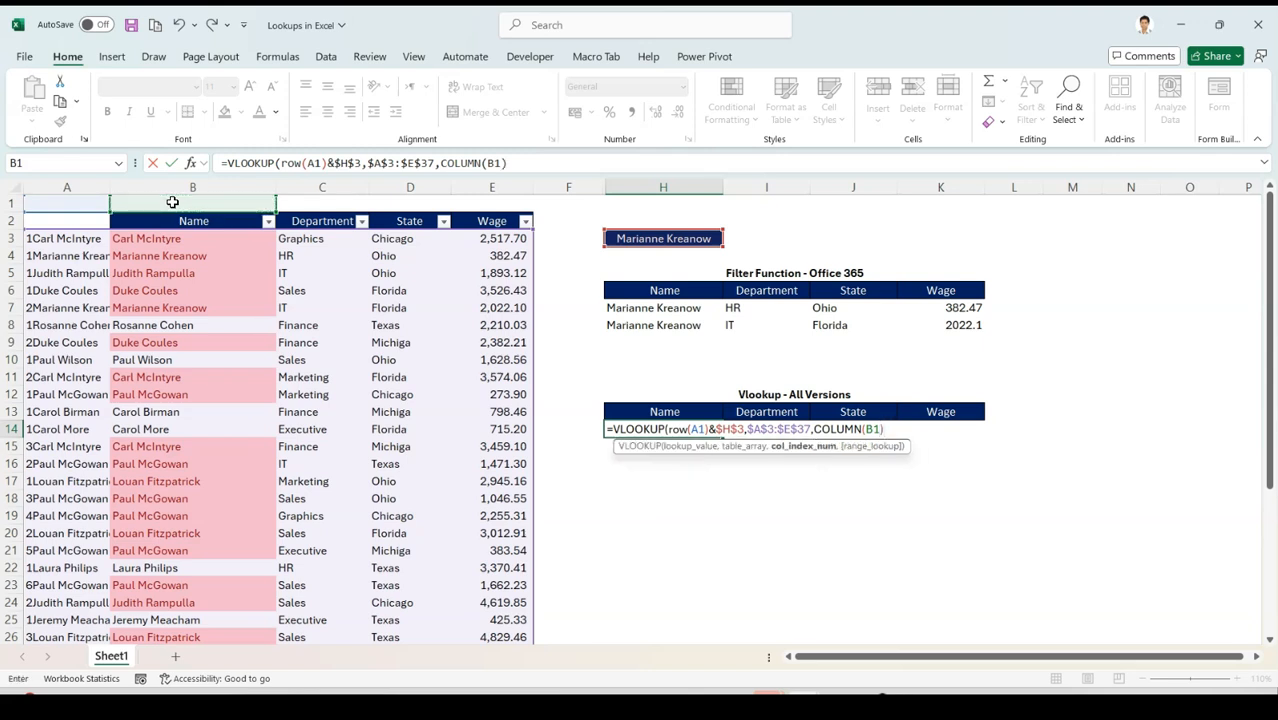
Step: Set the range lookup of the H14 VLOOKUP to FALSE for an exact match, and commit the formula
type(",")
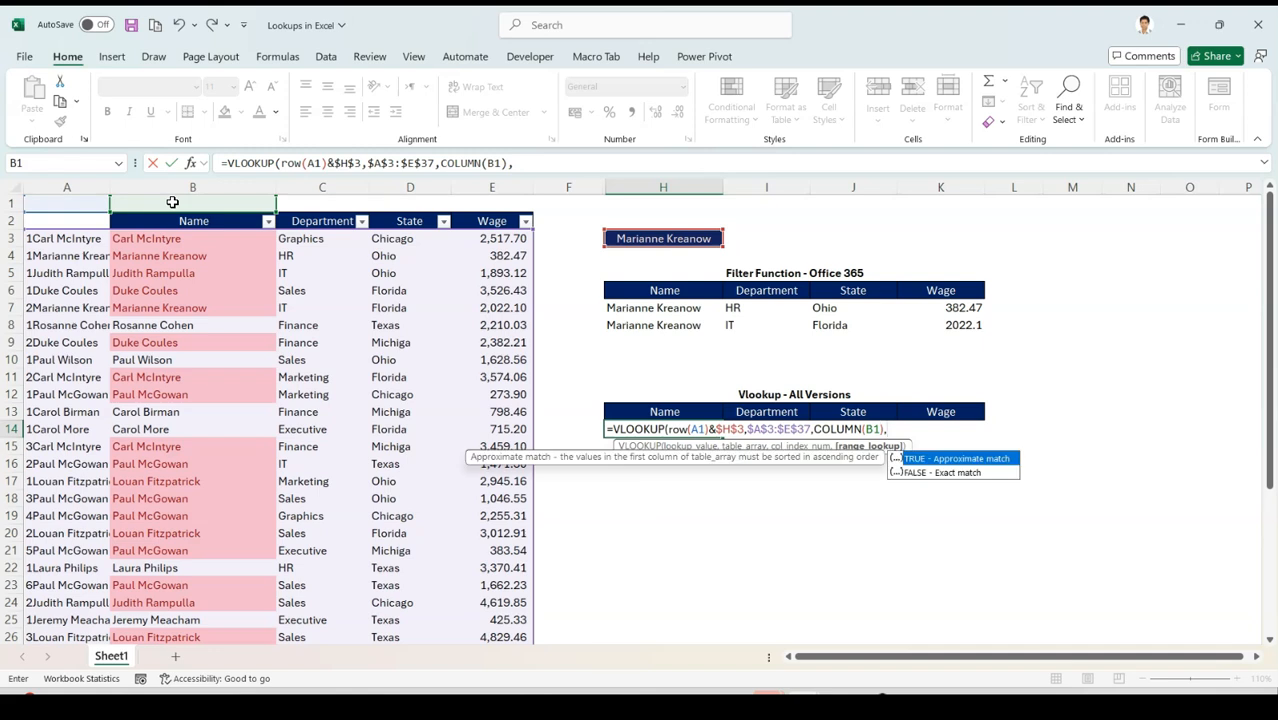
type("fal")
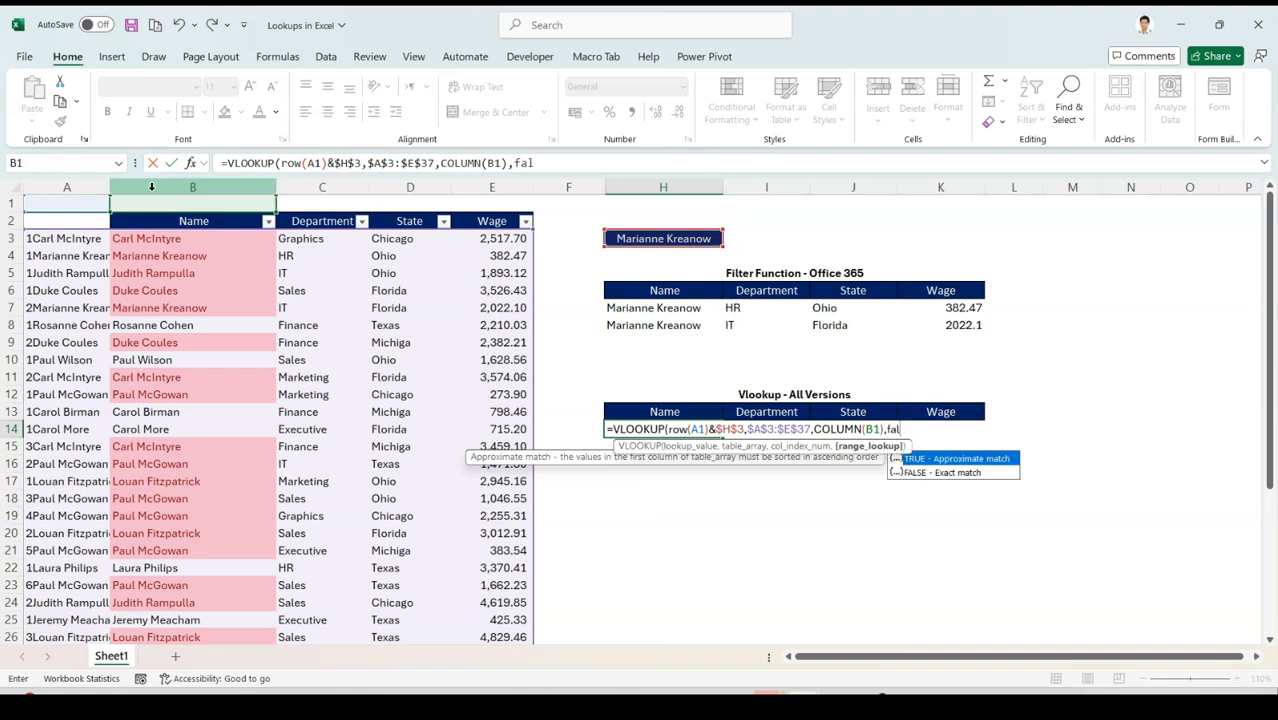
key("Tab")
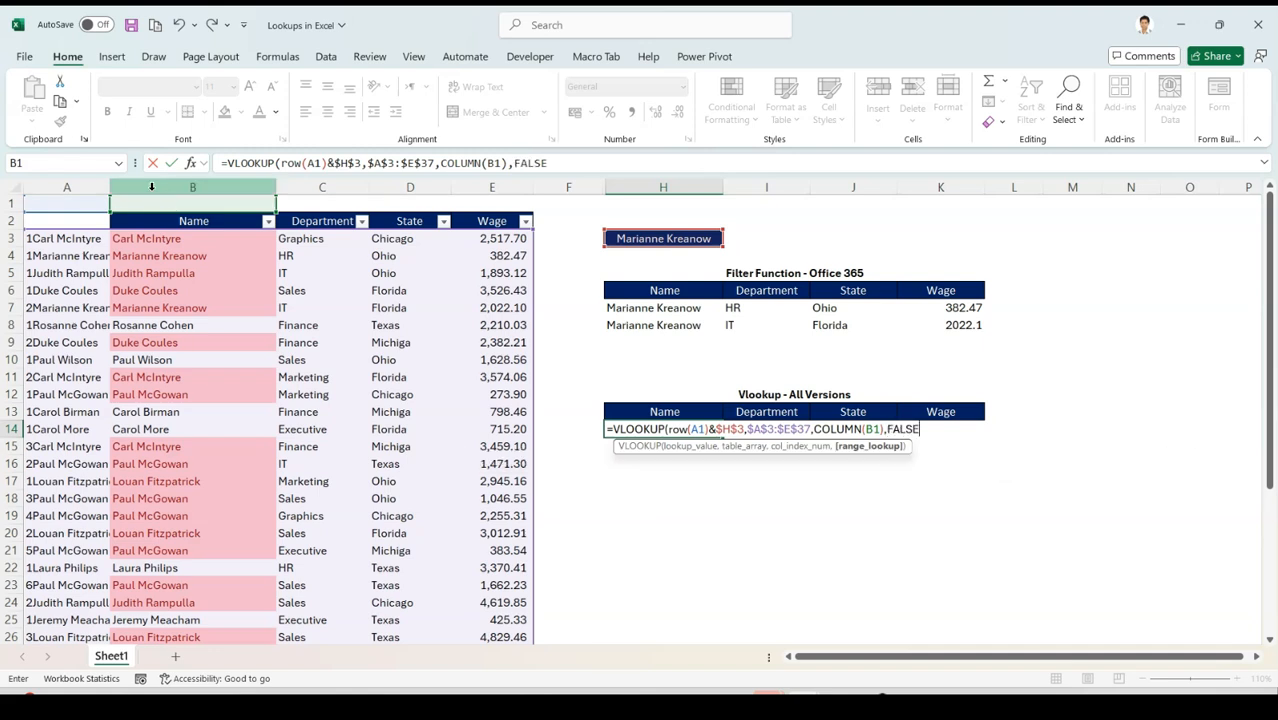
type(")")
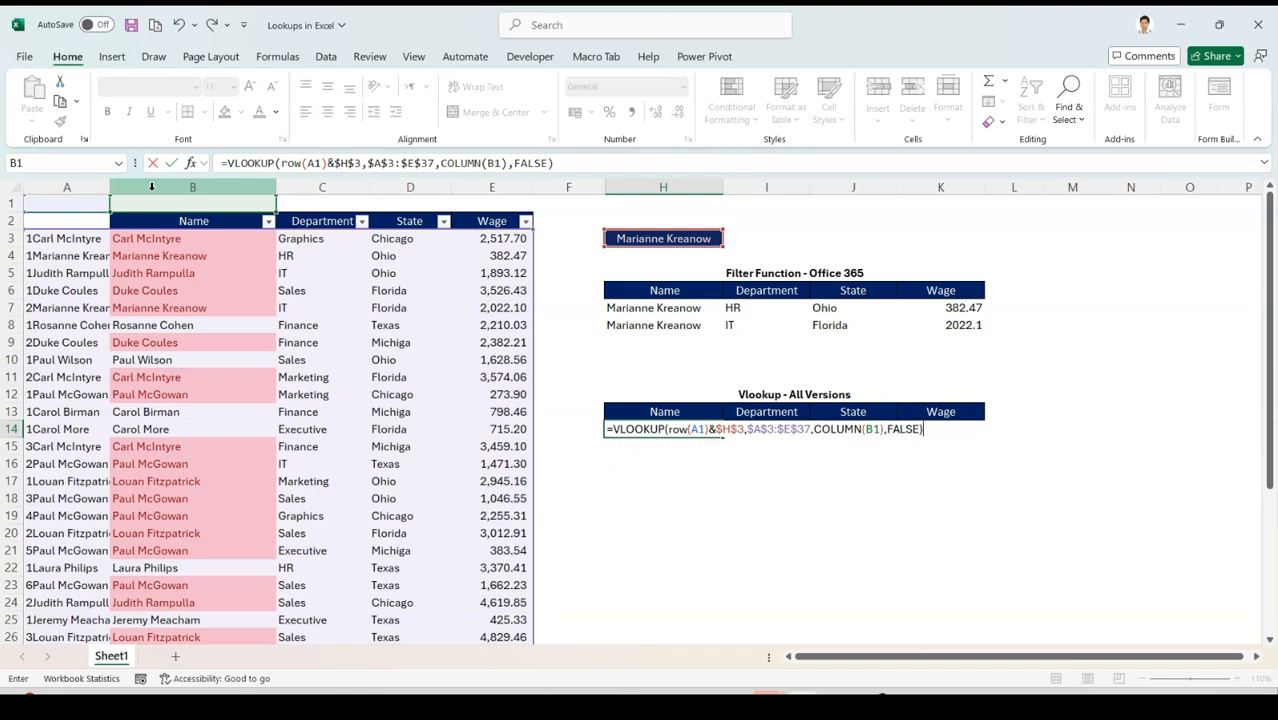
key("Return")
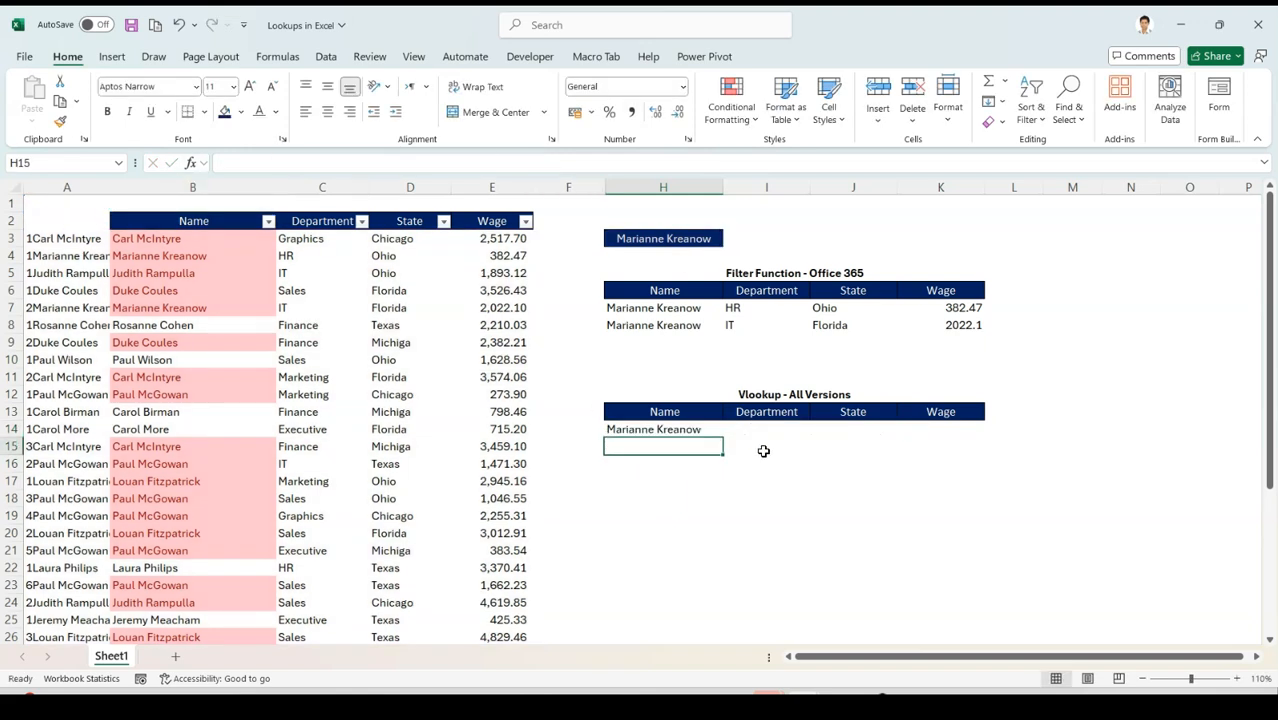
Step: Fill the VLOOKUP formula from H14 across to K14 and down to row 21
left_click(697, 430)
left_click_drag(726, 438, 987, 437)
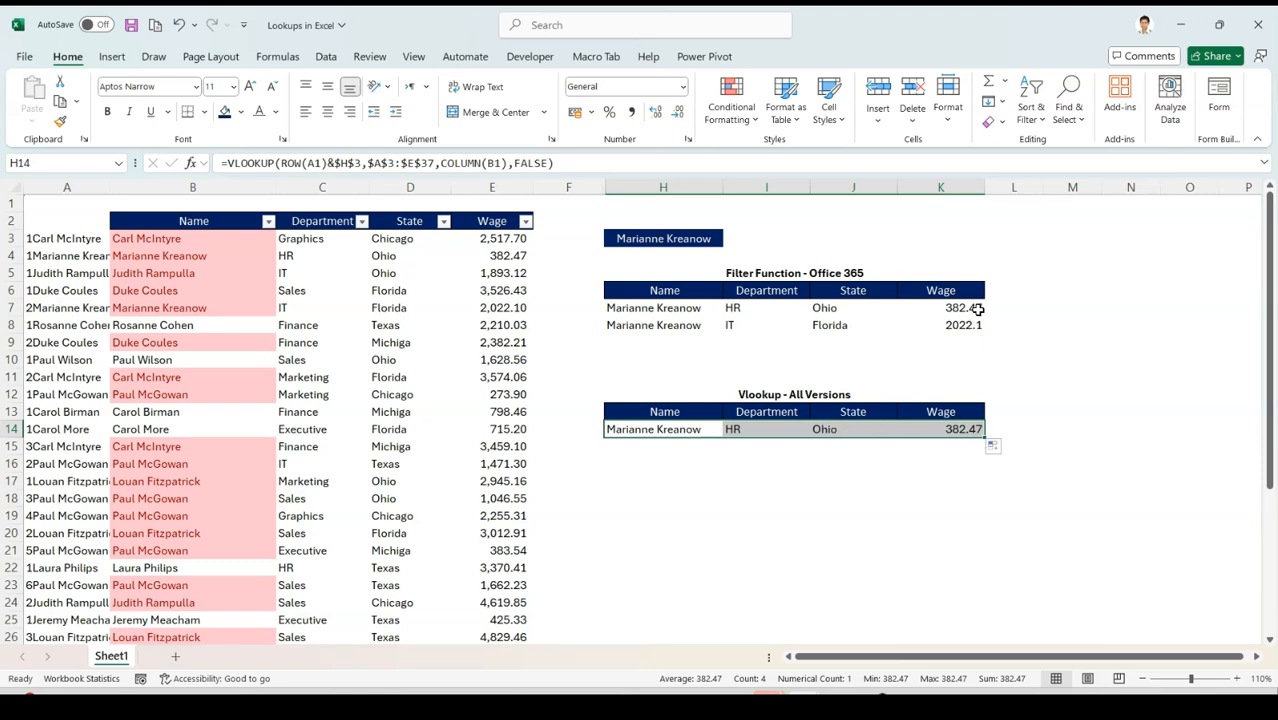
left_click_drag(985, 437, 1003, 558)
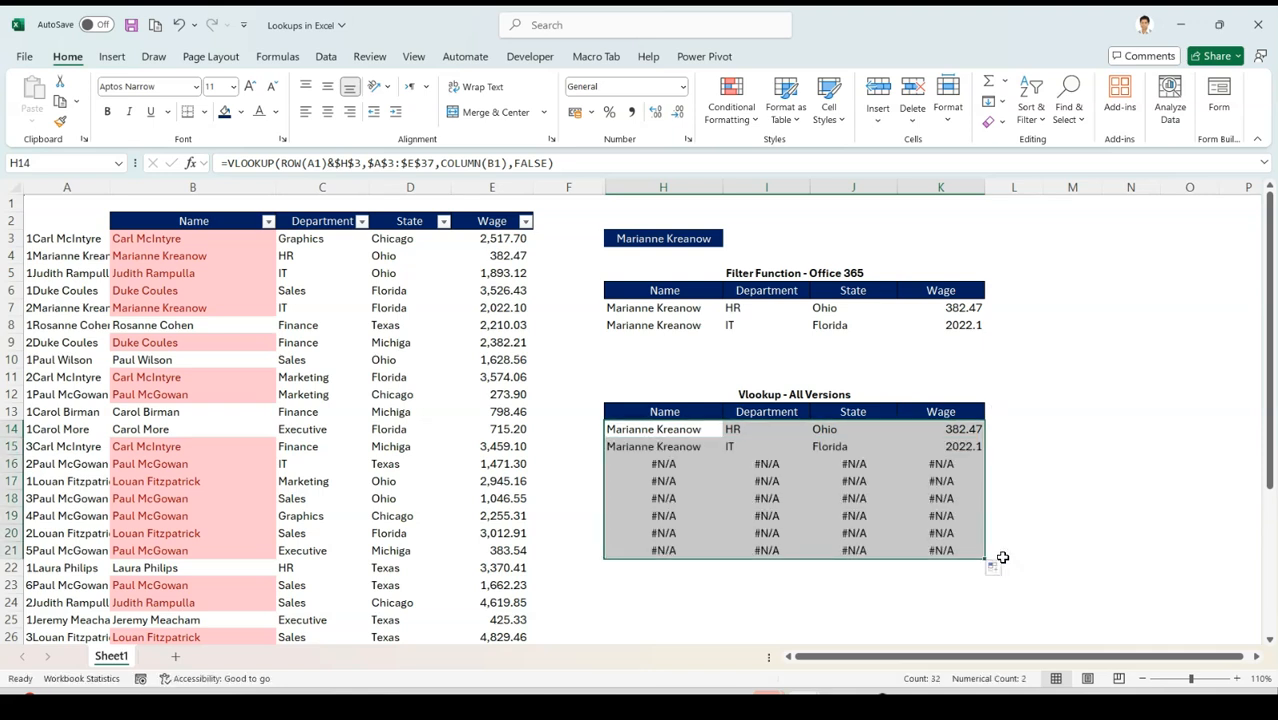
Step: Check the filled VLOOKUP formulas across H15:K15, the block H14:K21 and cell H16
left_click(640, 446)
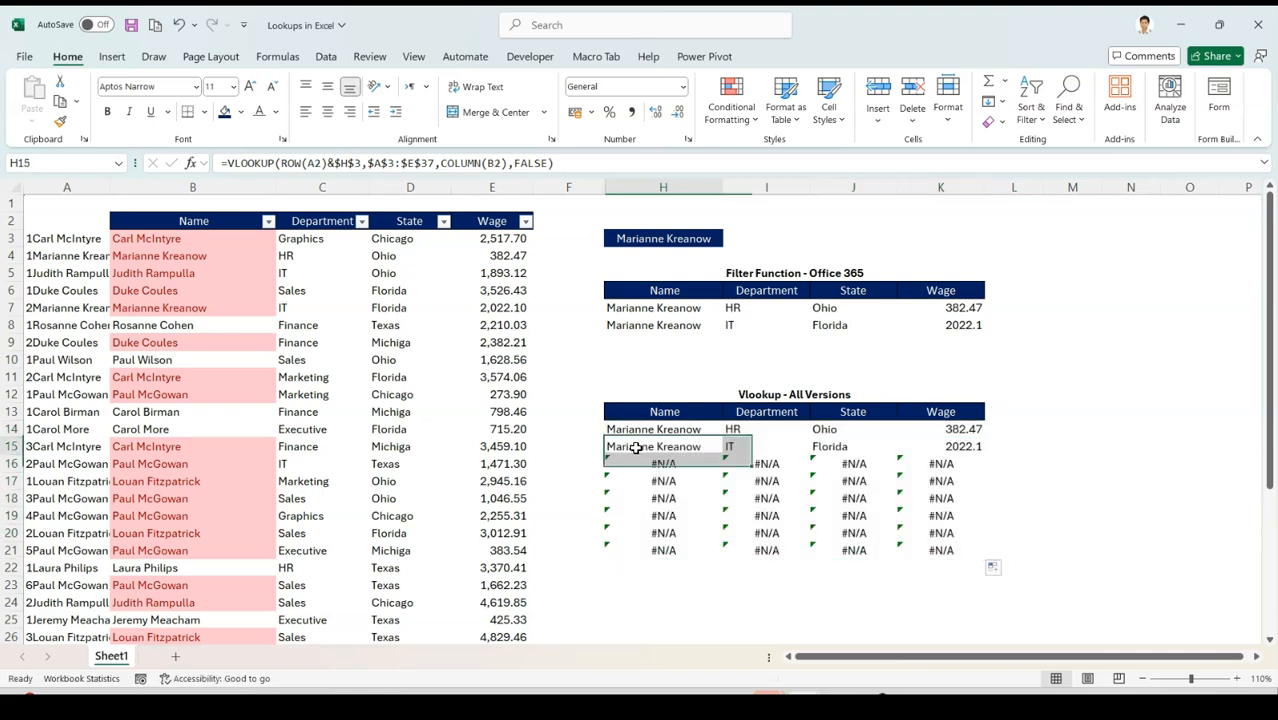
left_click(757, 444)
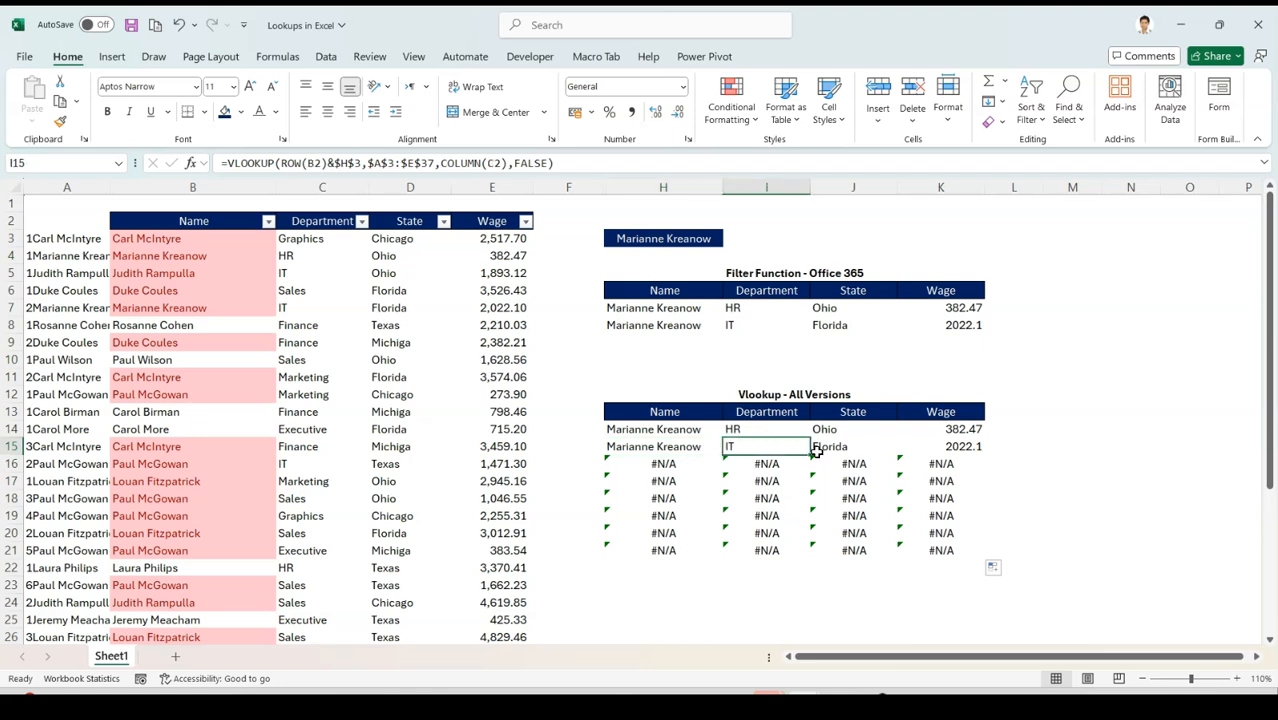
left_click(866, 441)
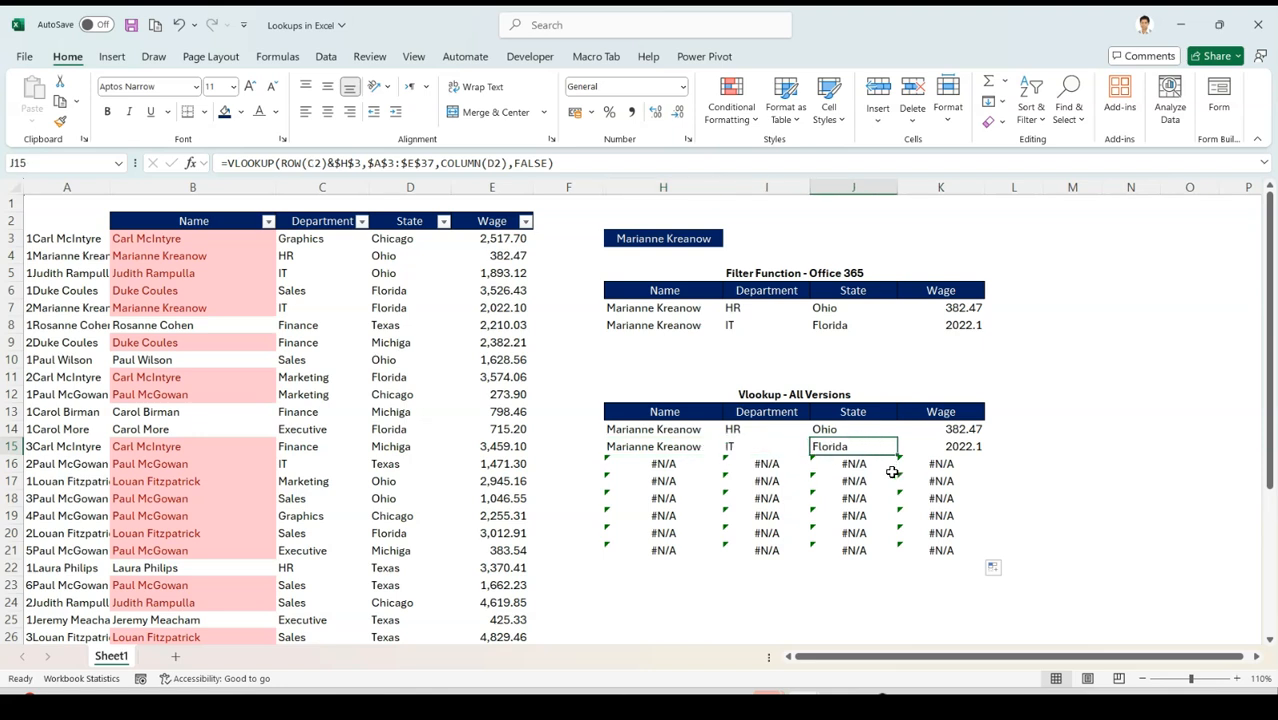
left_click(973, 444)
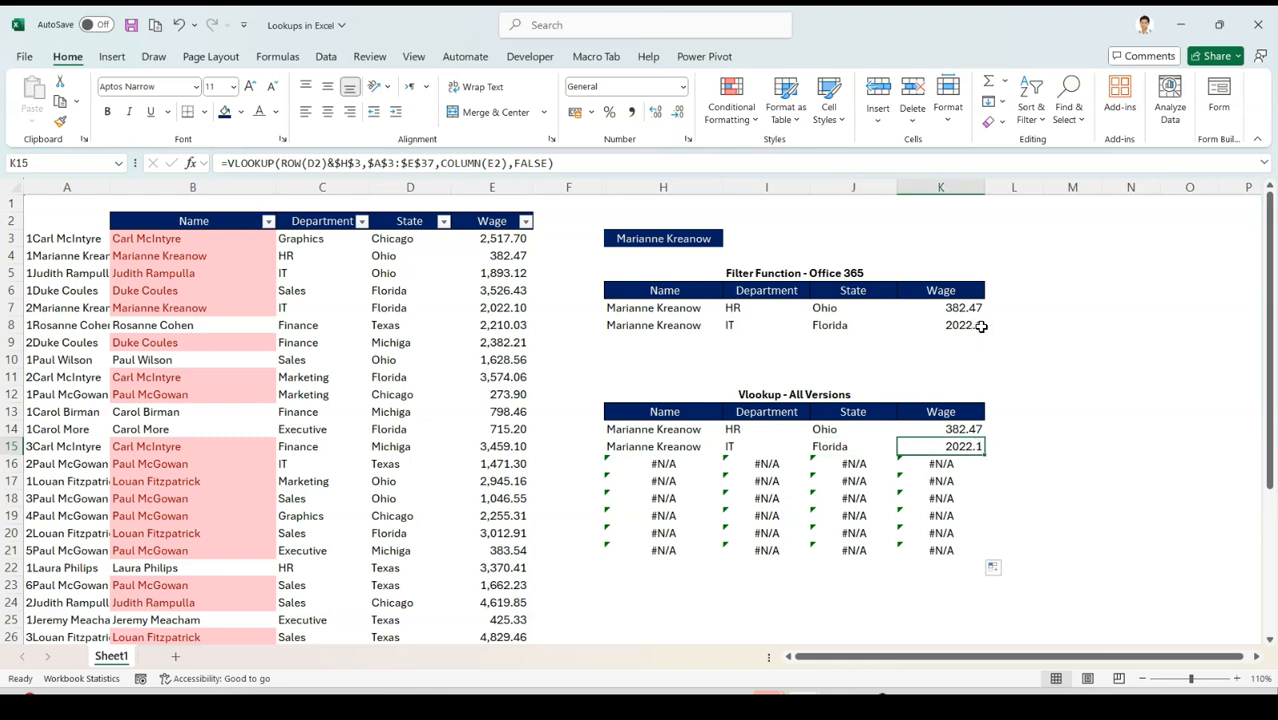
left_click_drag(639, 431, 950, 550)
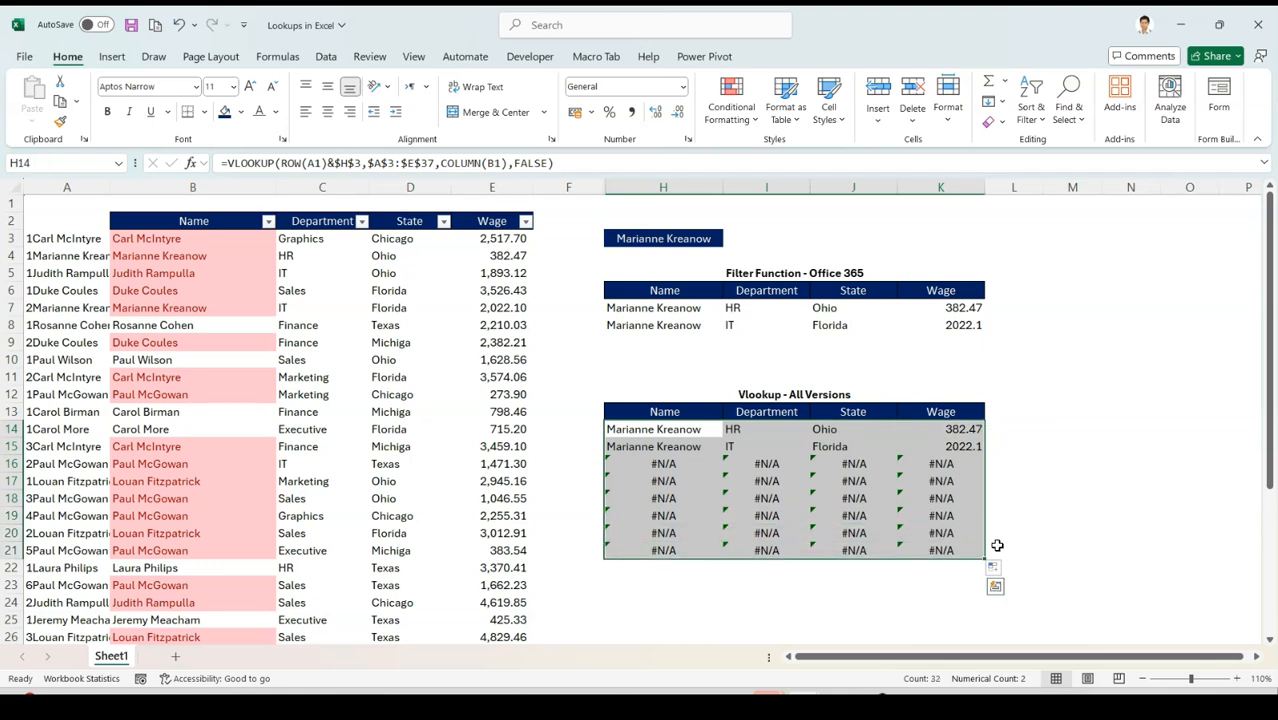
left_click(675, 463)
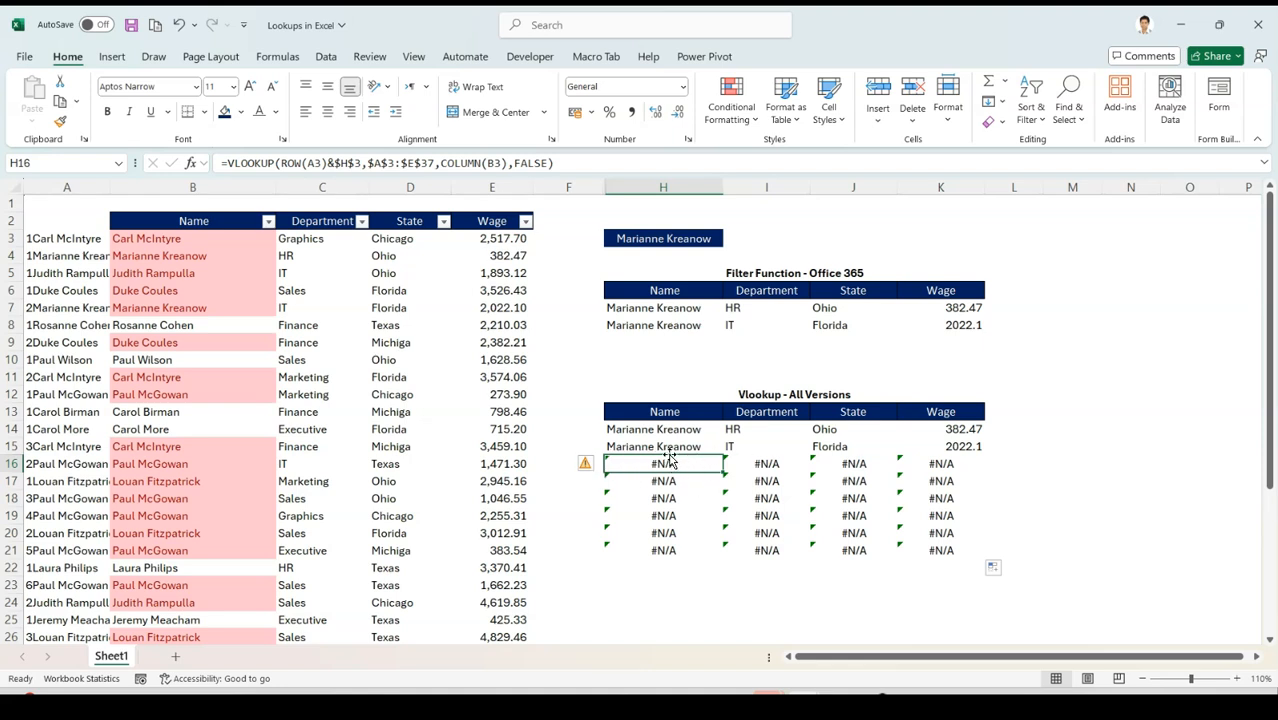
Step: Wrap the VLOOKUP in H14 in IFNA with an empty string "" as the value if not available
left_click(686, 430)
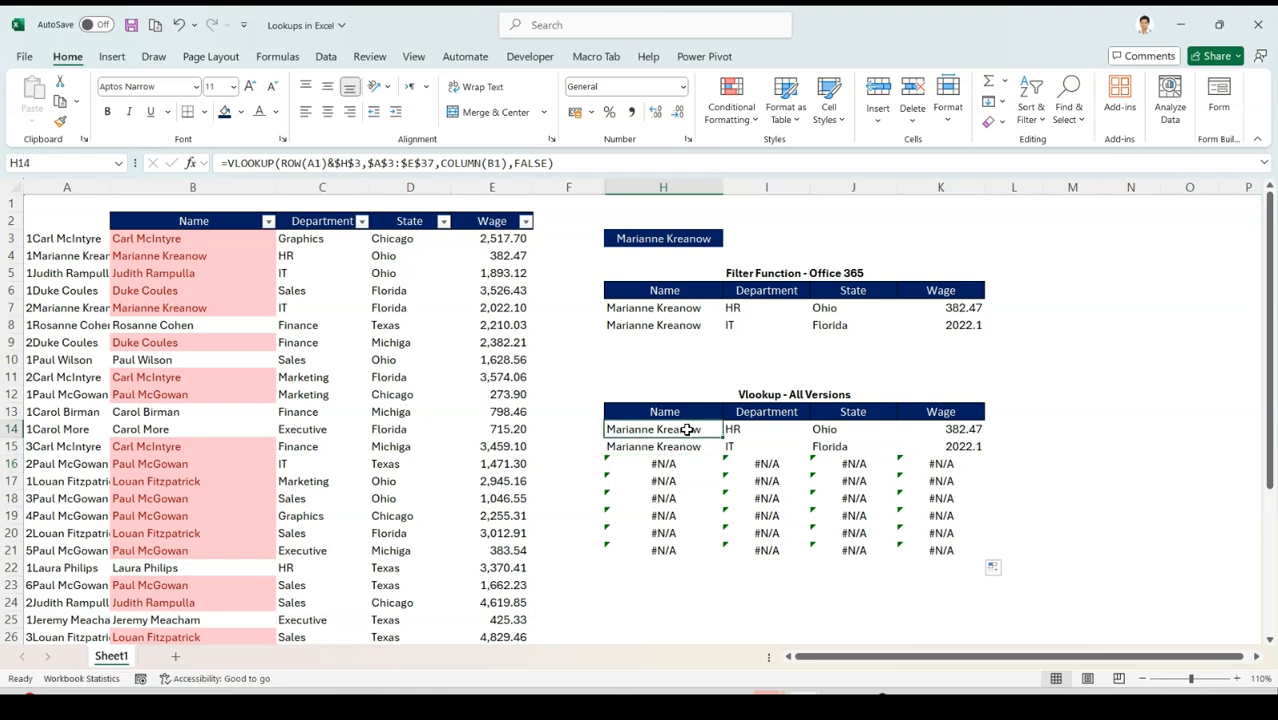
left_click(228, 163)
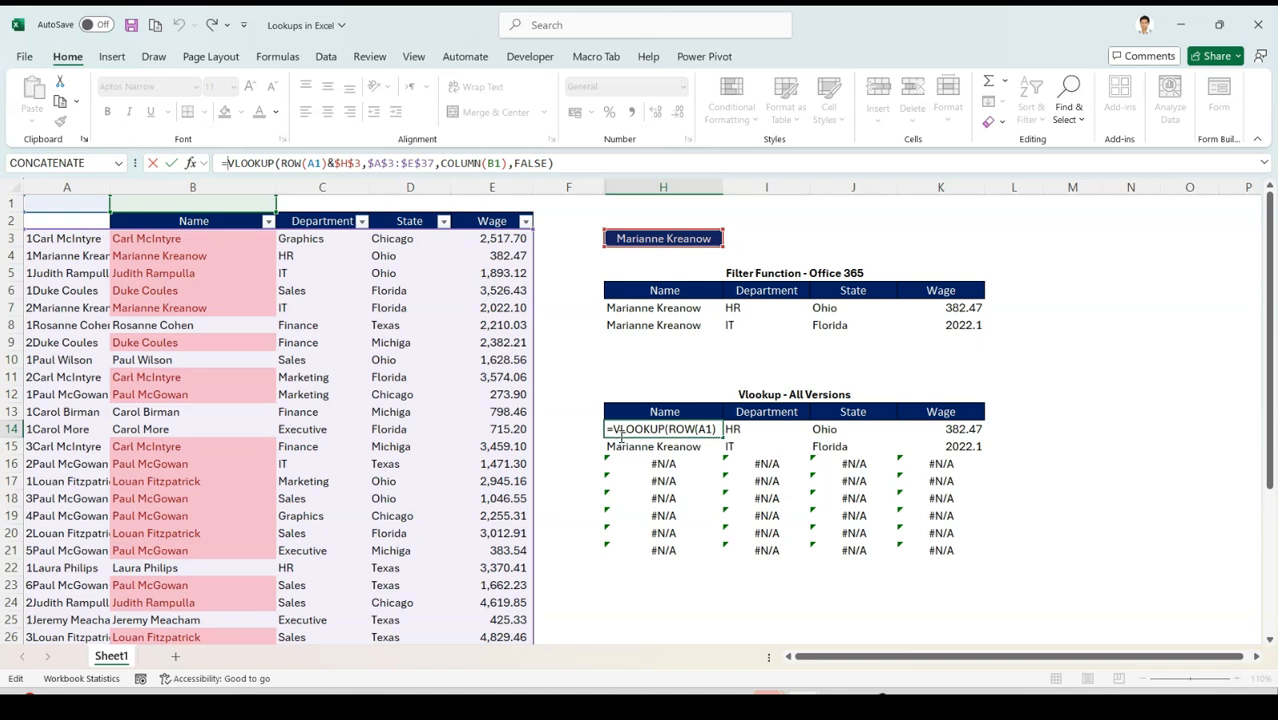
type("if")
double_click(255, 216)
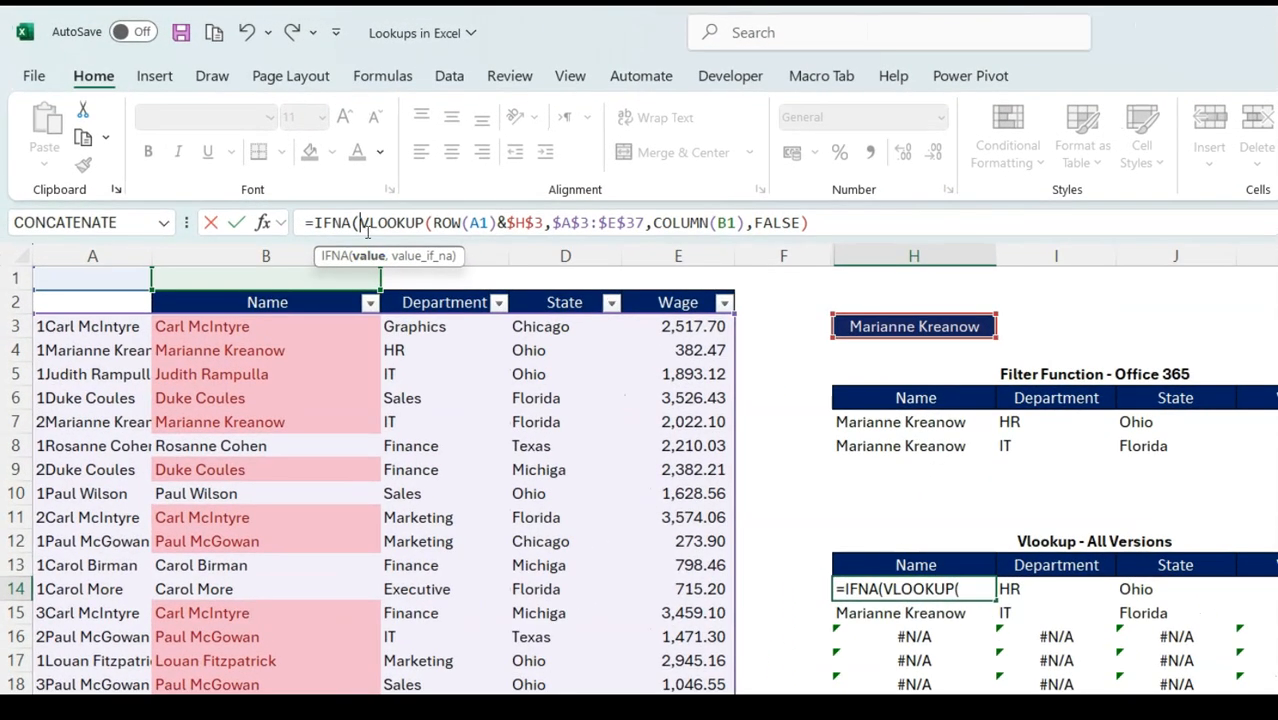
left_click_drag(362, 222, 870, 218)
left_click(870, 218)
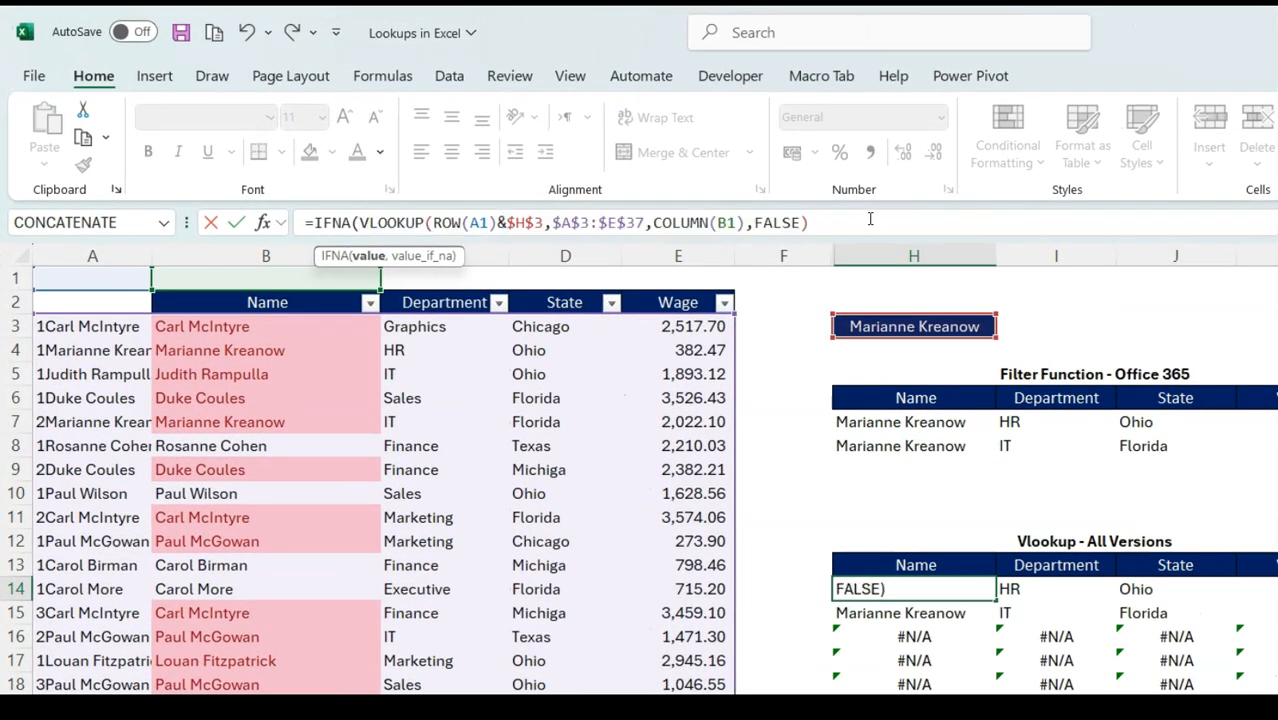
type(",")
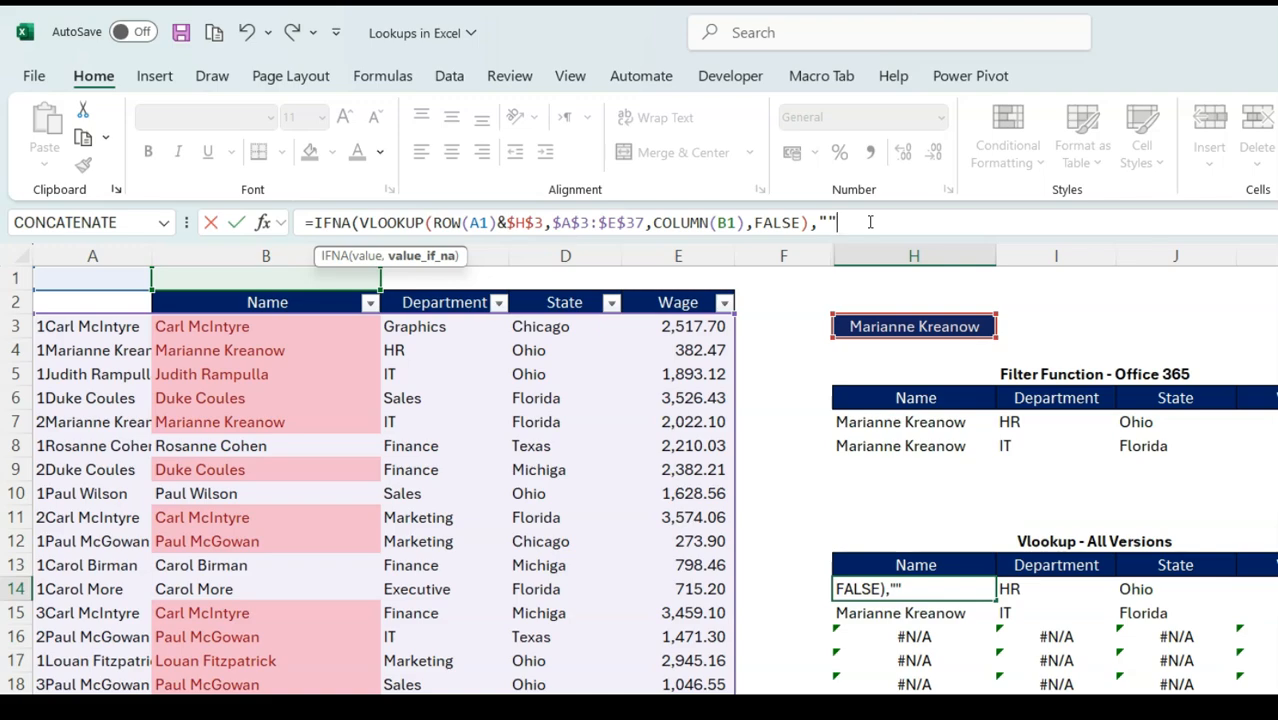
type("\"\")")
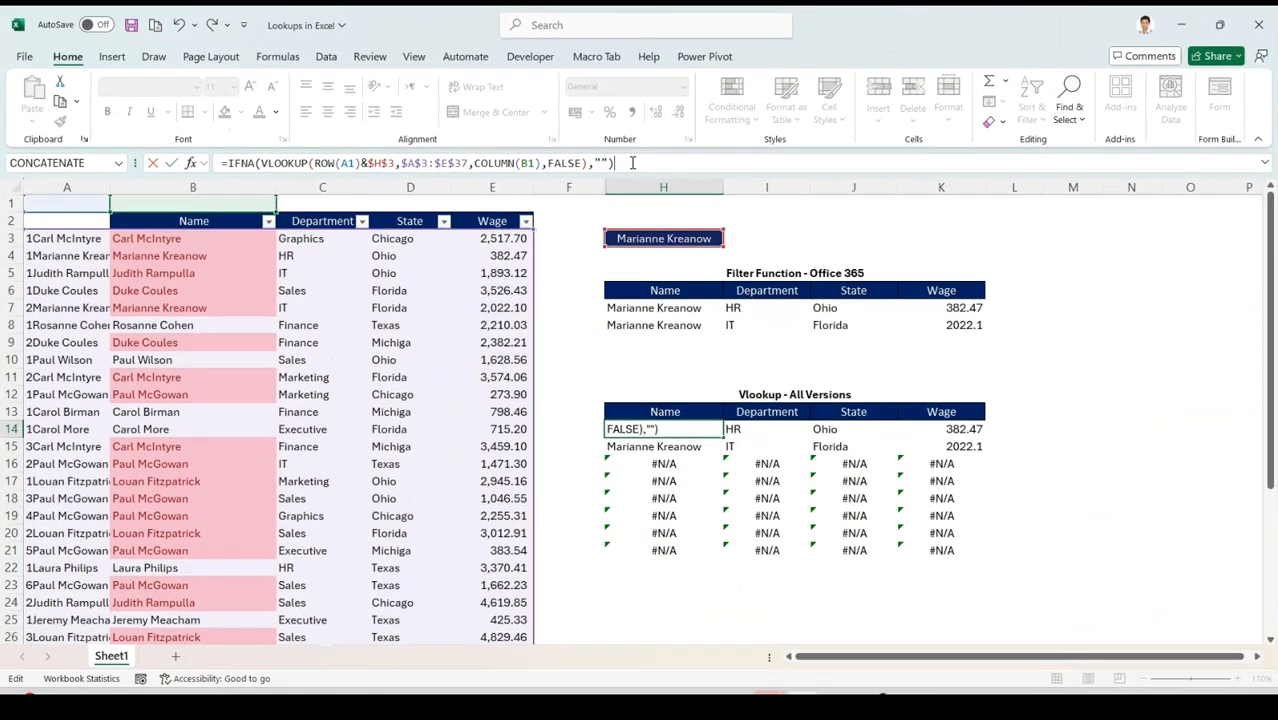
key("Return")
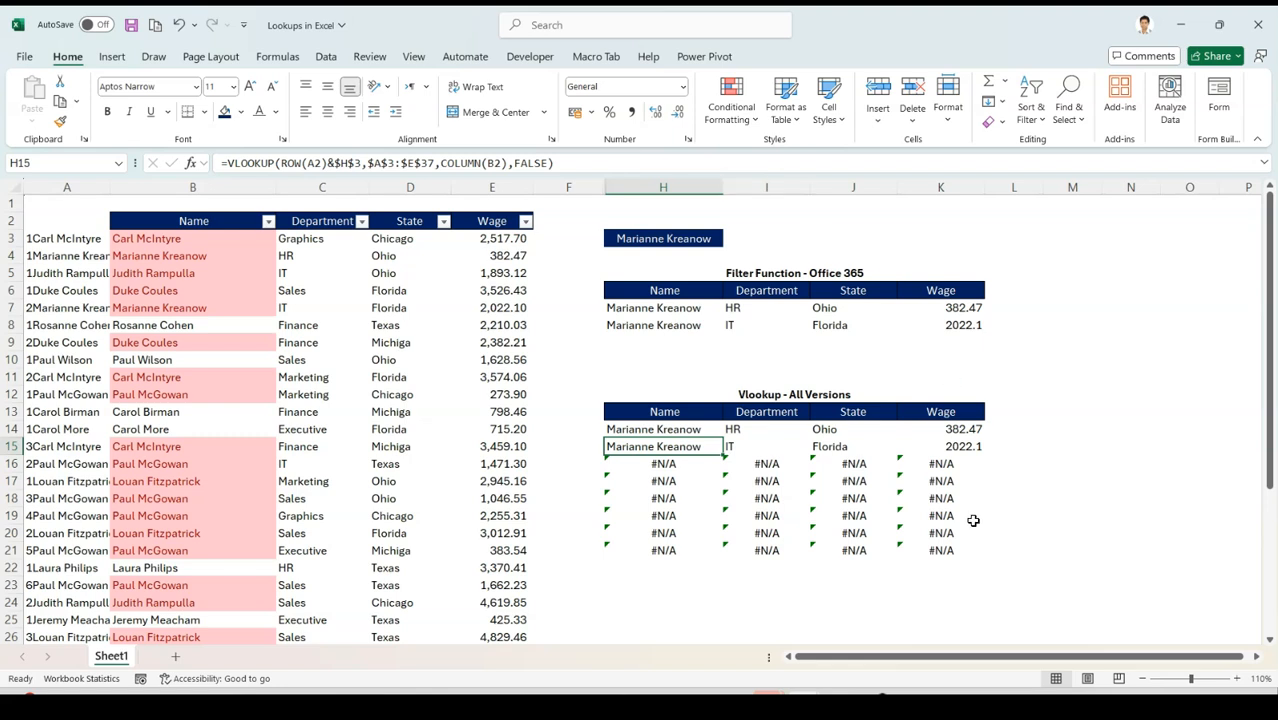
Step: Fill the IFNA formula from H14 across to column K and down to row 22, and check the copied formula in H15
left_click(695, 428)
left_click_drag(725, 437, 992, 575)
left_click(690, 447)
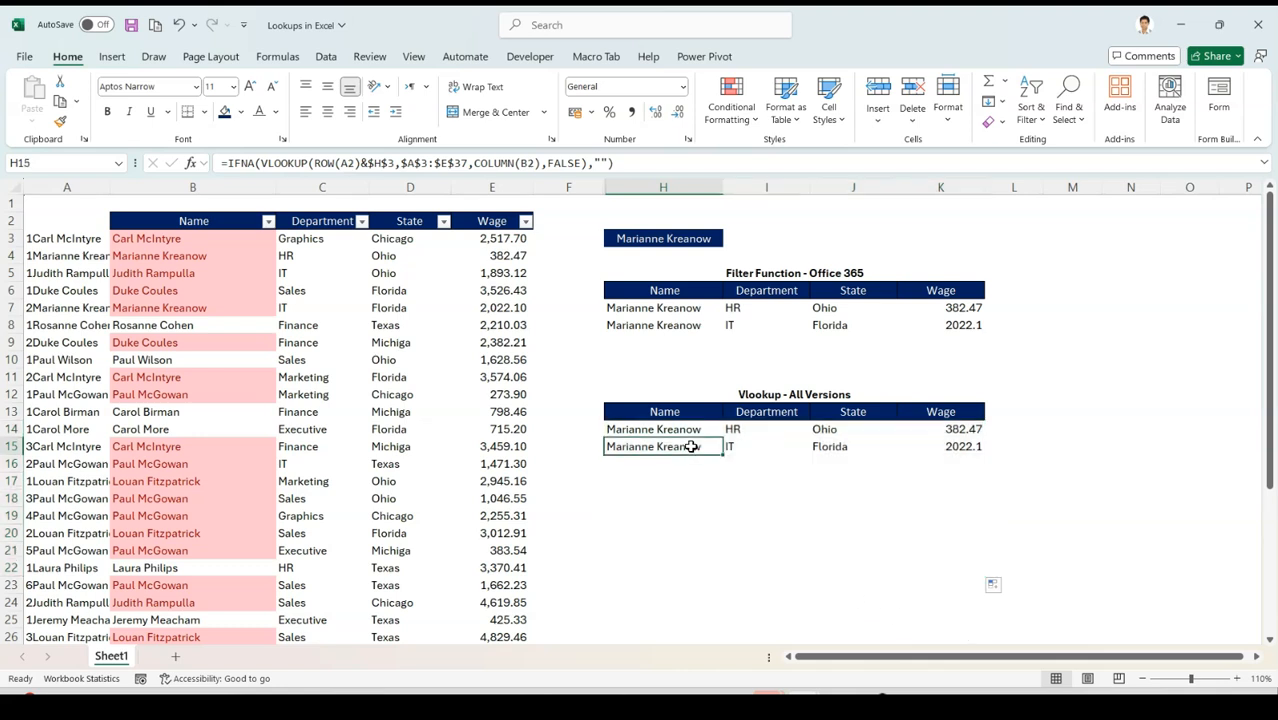
left_click(776, 394)
left_click(719, 428)
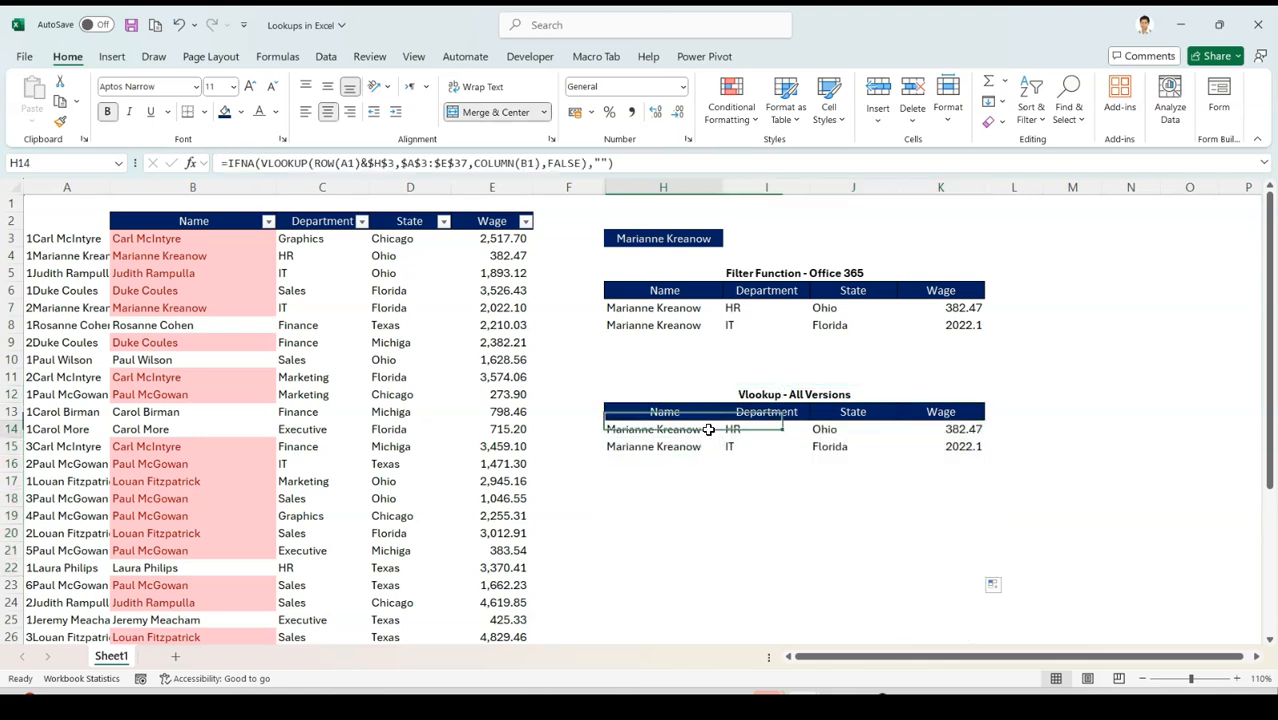
Step: Test both lookups by choosing the name from B3 in the H3 list, followed by the name from B12
left_click(699, 238)
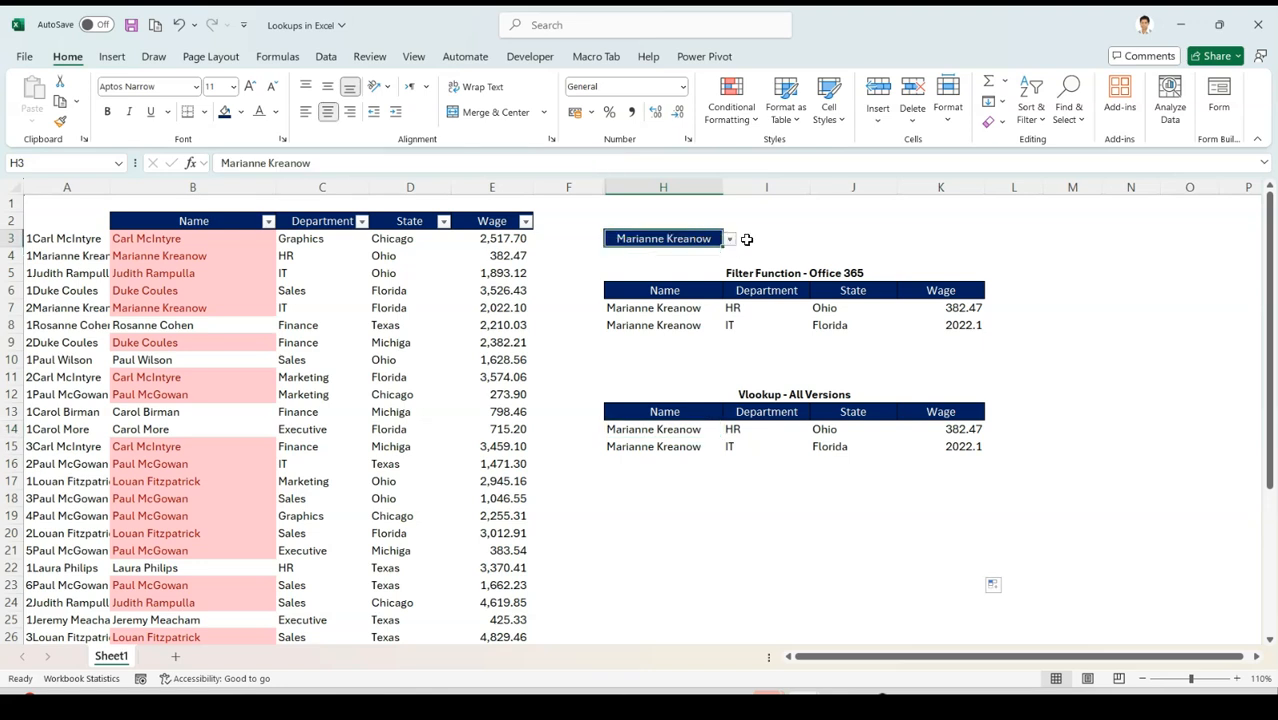
left_click(730, 239)
left_click(675, 256)
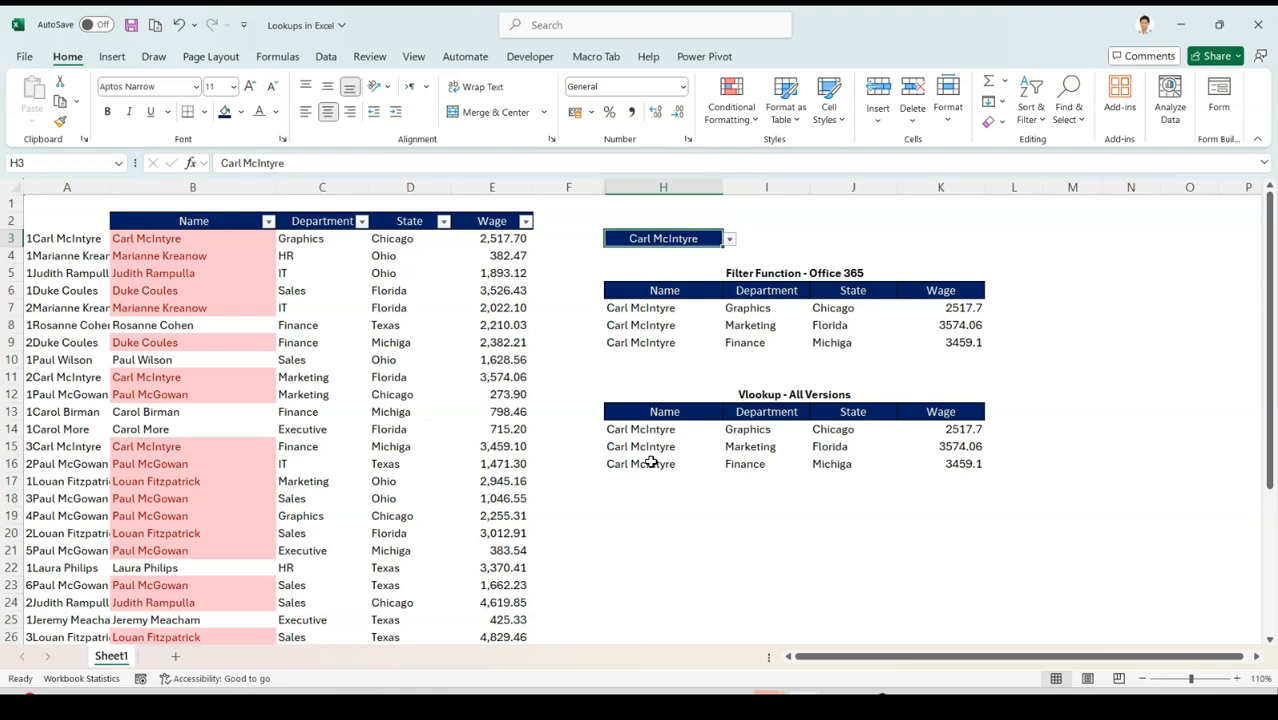
left_click(730, 240)
left_click(660, 339)
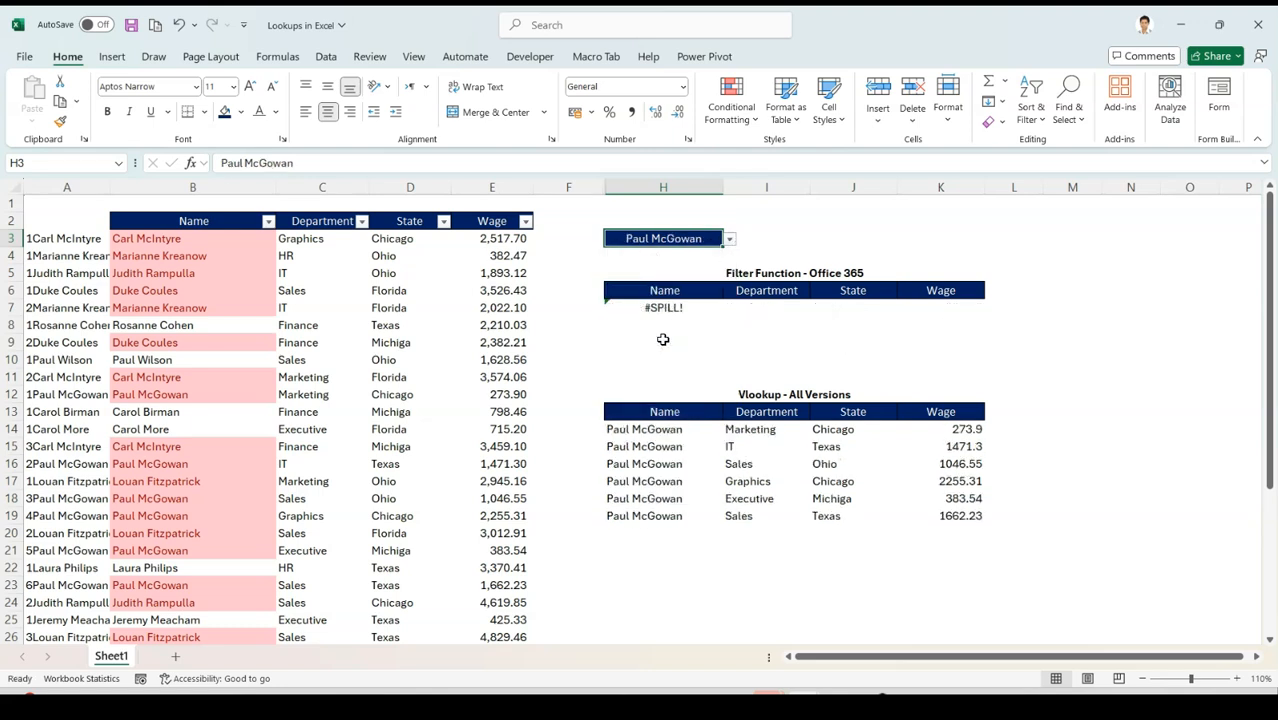
Step: Compare the VLOOKUP results in H14:K19 with the FILTER formula in H7 and the space available in H7:K11
left_click_drag(651, 431, 941, 516)
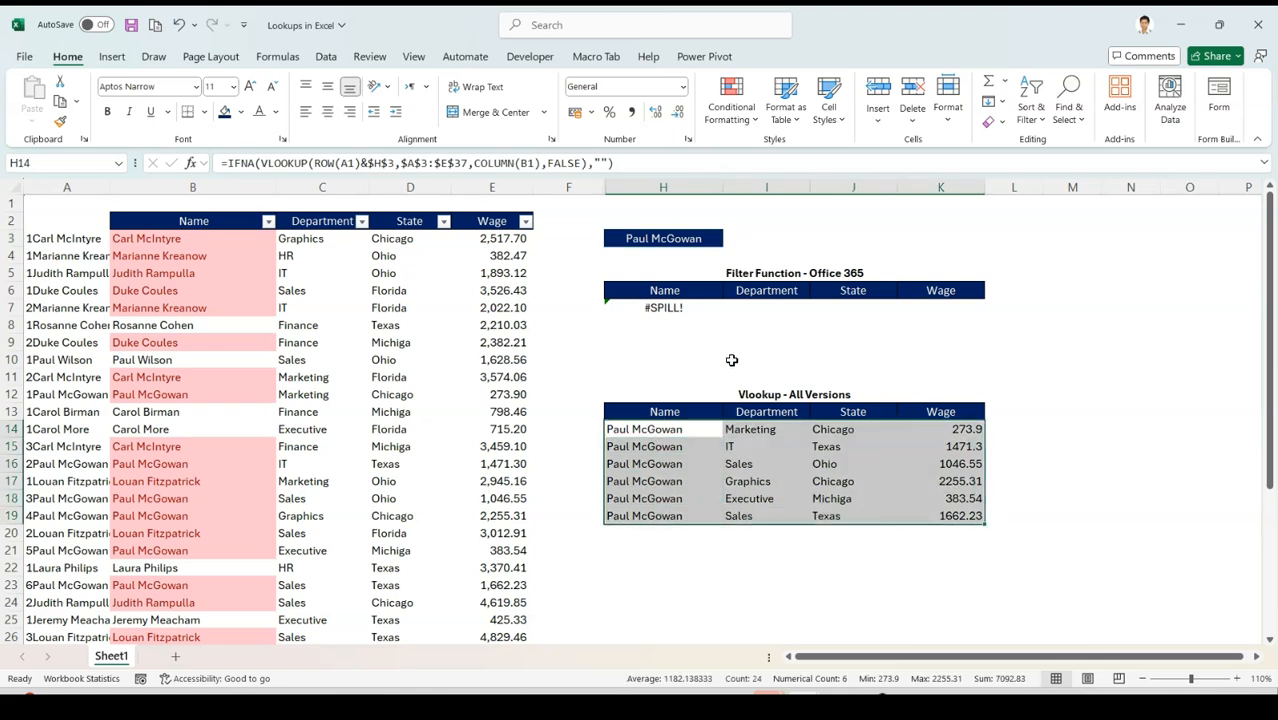
left_click(664, 310)
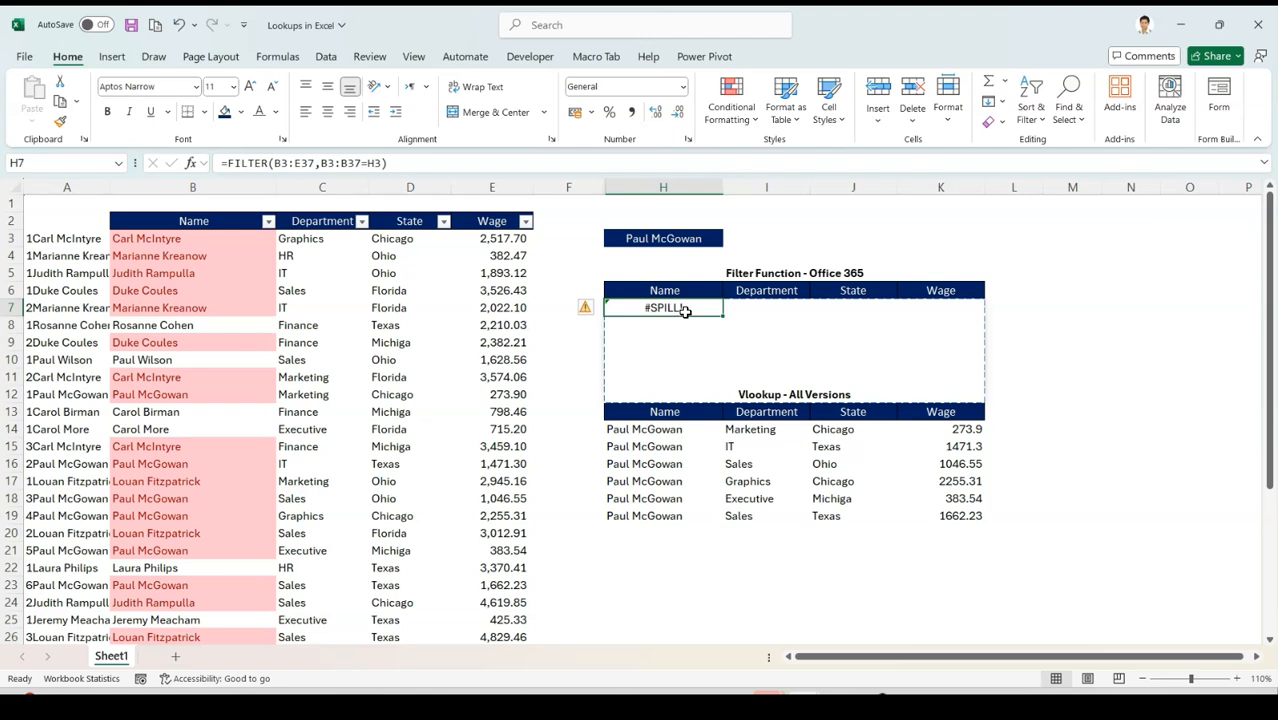
left_click_drag(659, 434, 671, 512)
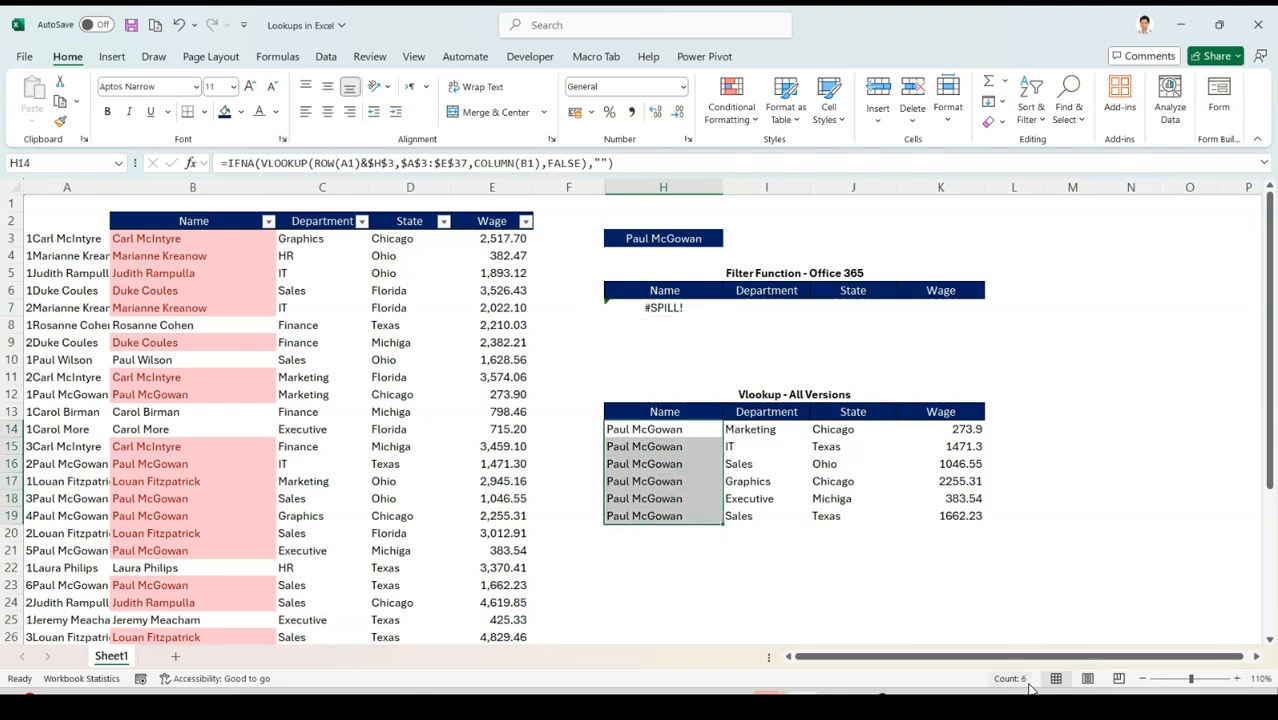
left_click_drag(662, 308, 900, 379)
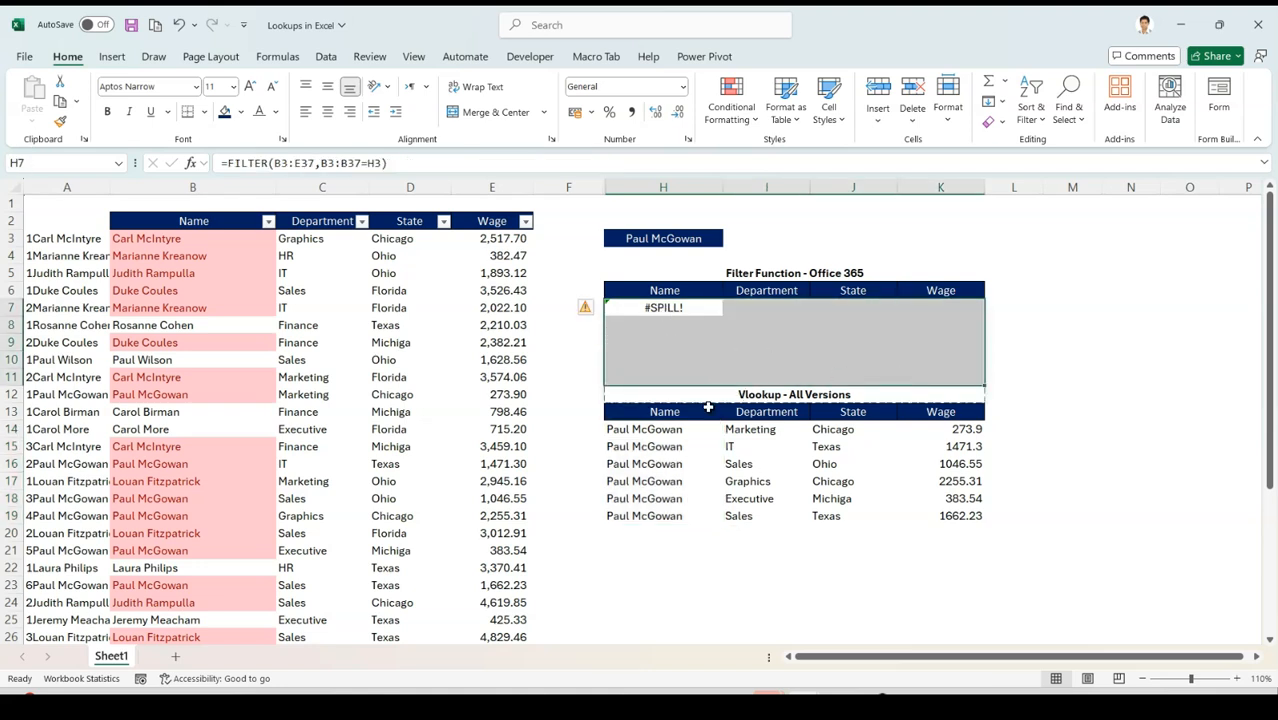
Step: Move the VLOOKUP block with its title and headers from H12:K19 down to H16:K23, replacing the existing cell contents
left_click(694, 397)
left_click_drag(746, 395, 944, 512)
left_click_drag(851, 529, 853, 584)
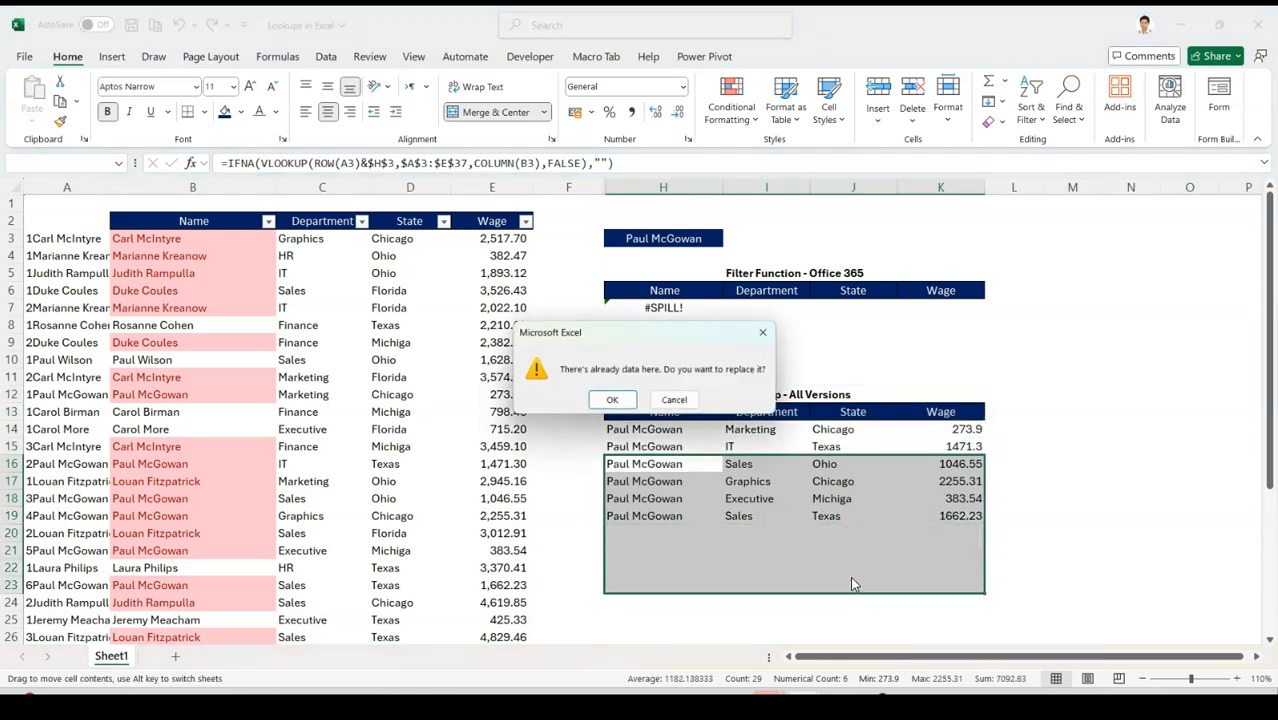
left_click(612, 400)
Step: Compare the number of names returned by FILTER in H7:H12 with the number returned by VLOOKUP in H18:H23
left_click(660, 308)
left_click_drag(660, 308, 653, 394)
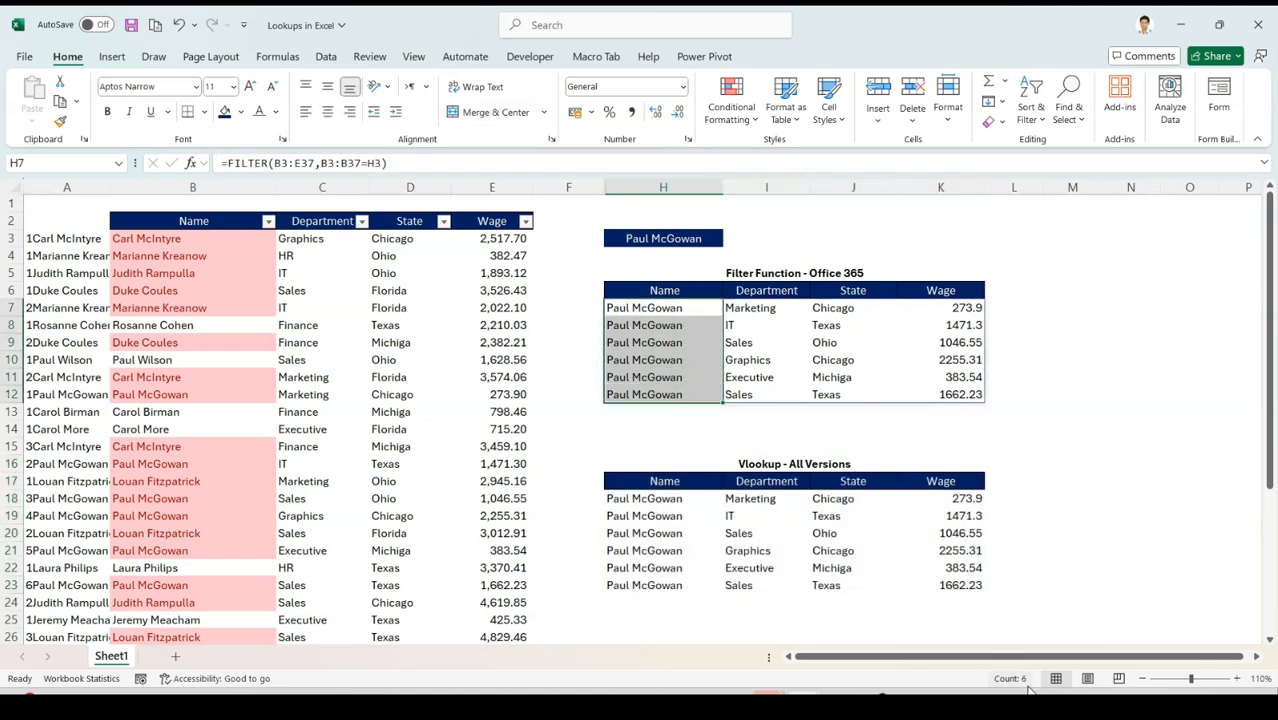
left_click_drag(642, 500, 660, 592)
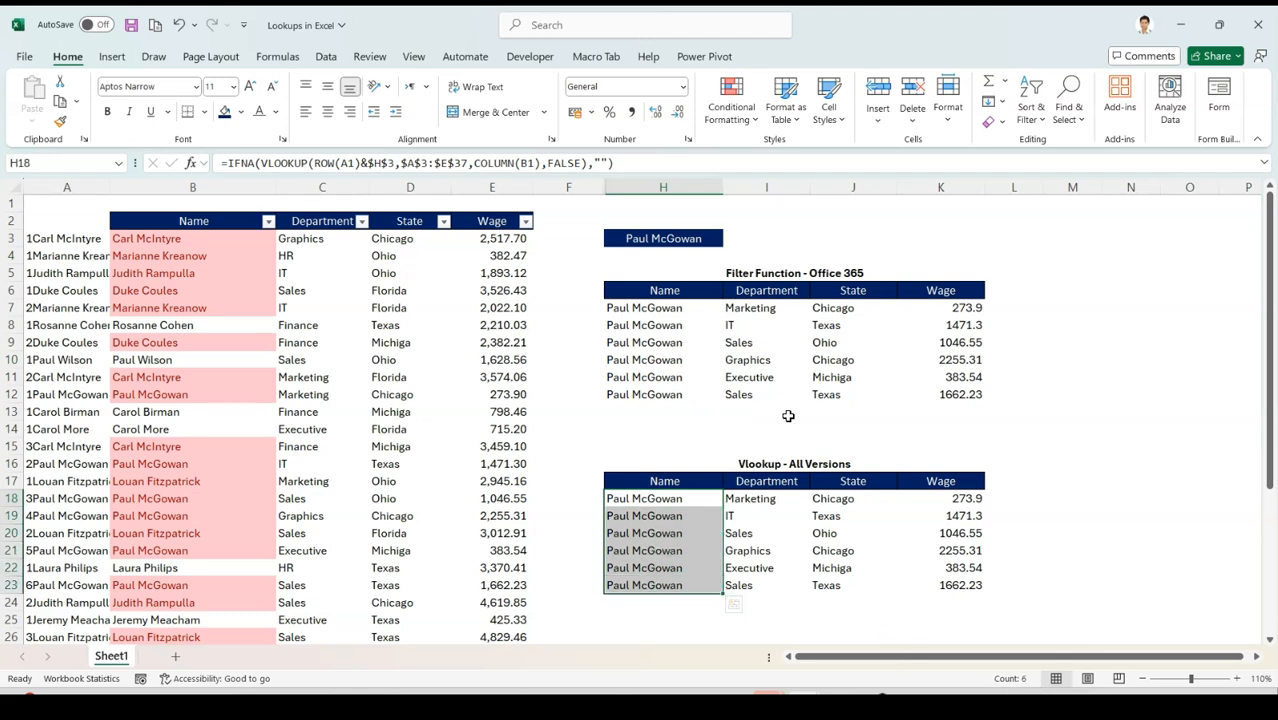
left_click(673, 358)
left_click(668, 327)
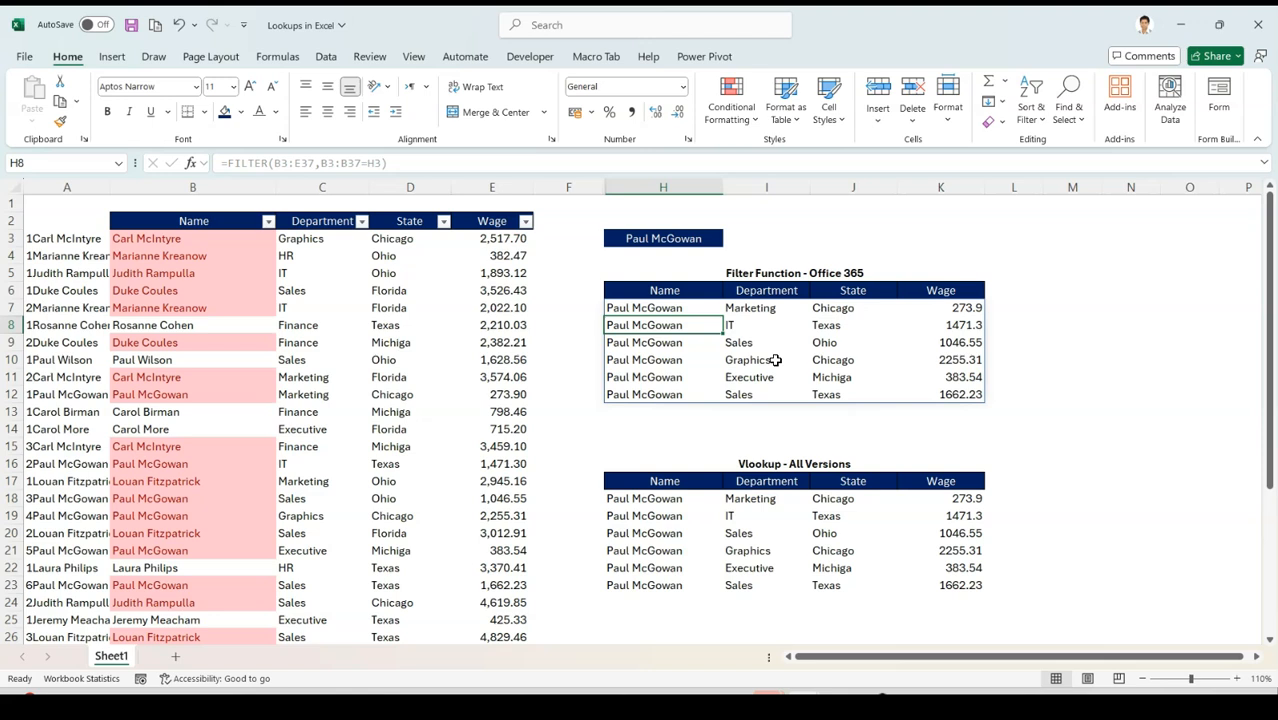
Step: Review the FILTER title and its formula in H7, followed by the VLOOKUP title and its formula in H18
left_click(858, 277)
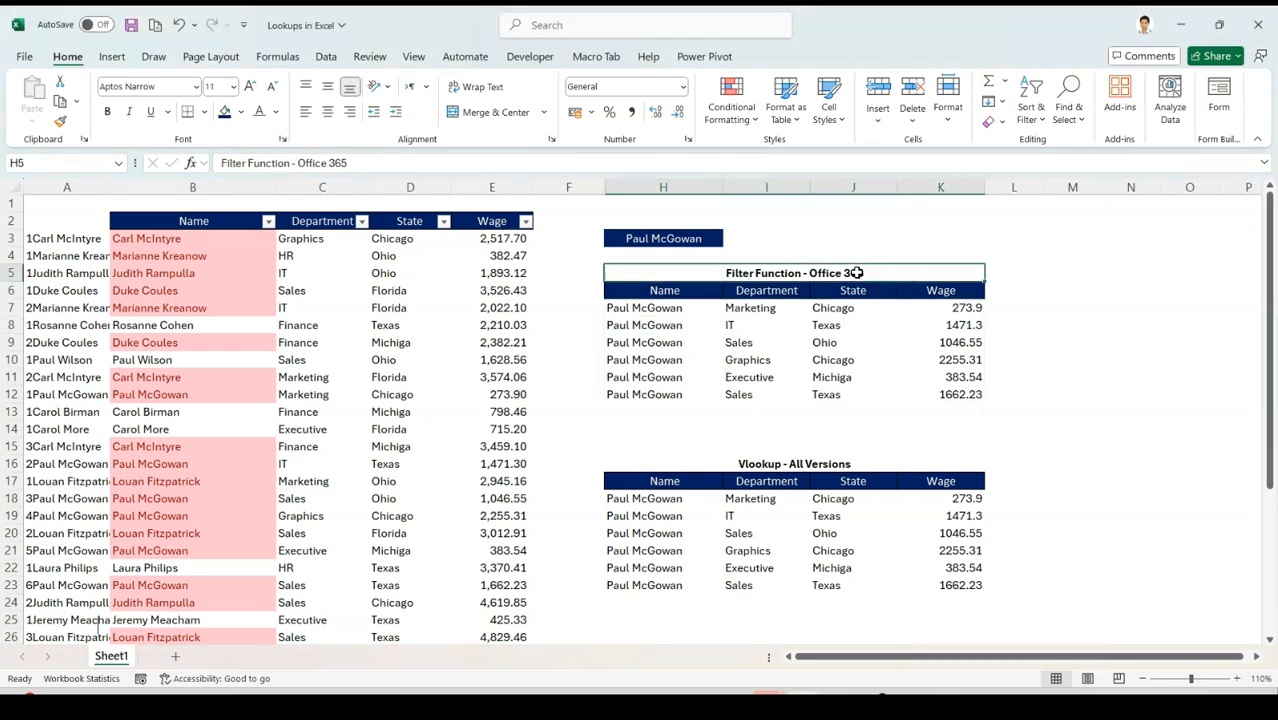
left_click(681, 311)
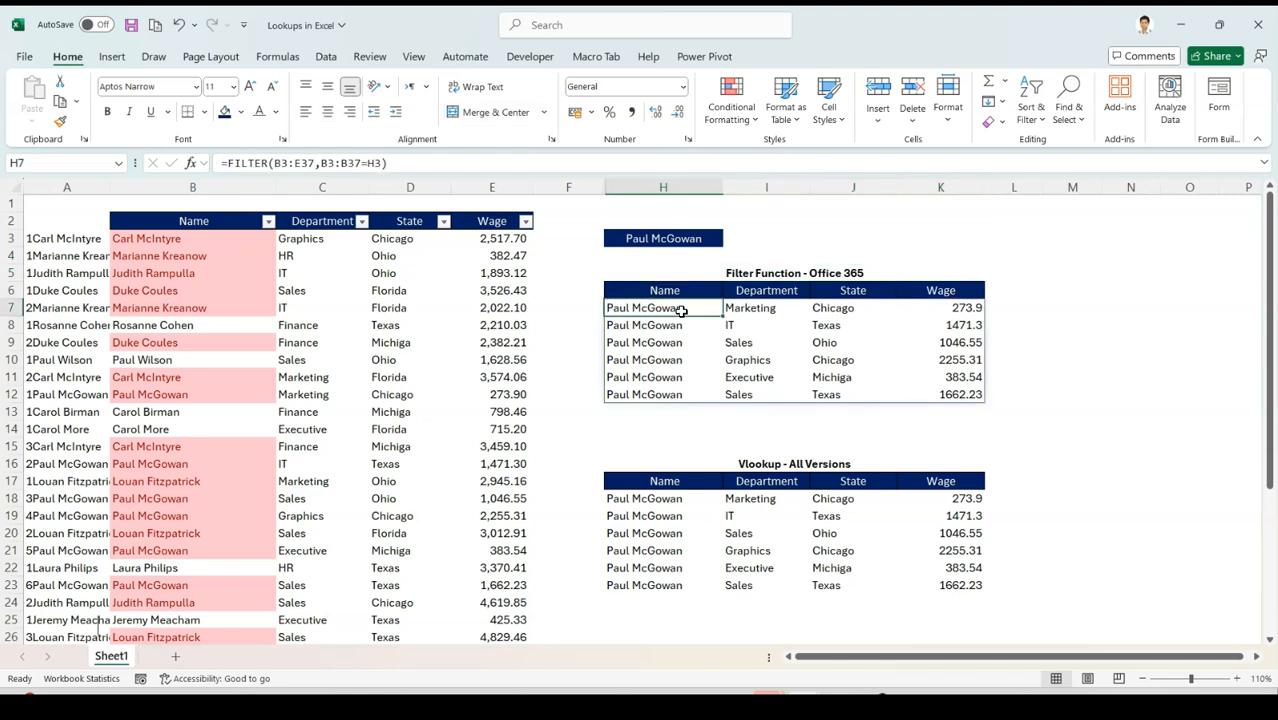
left_click(803, 273)
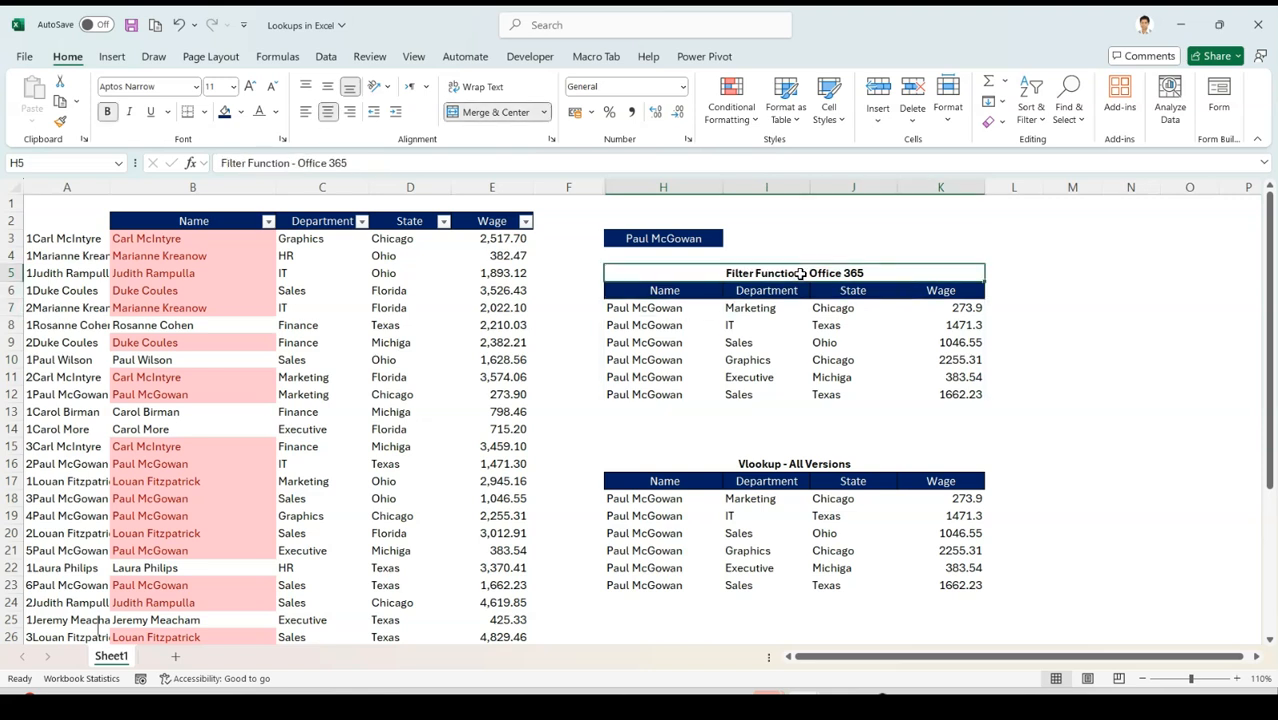
left_click(751, 466)
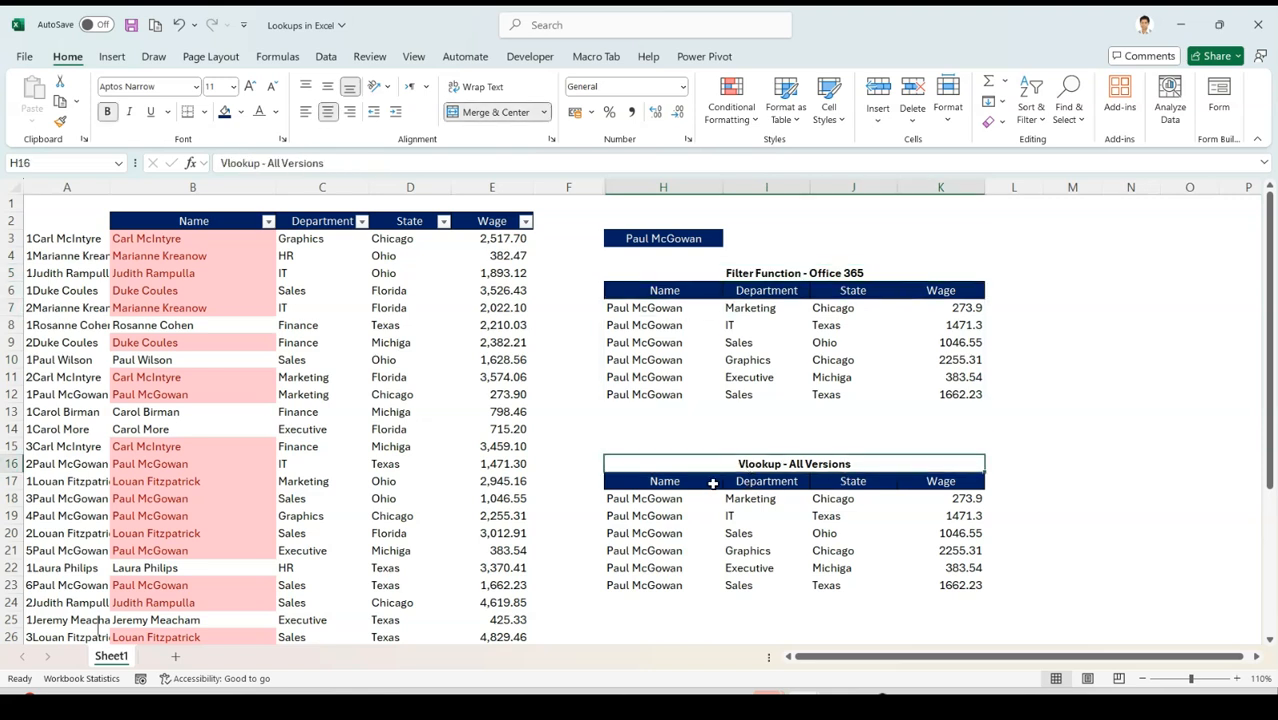
left_click(659, 499)
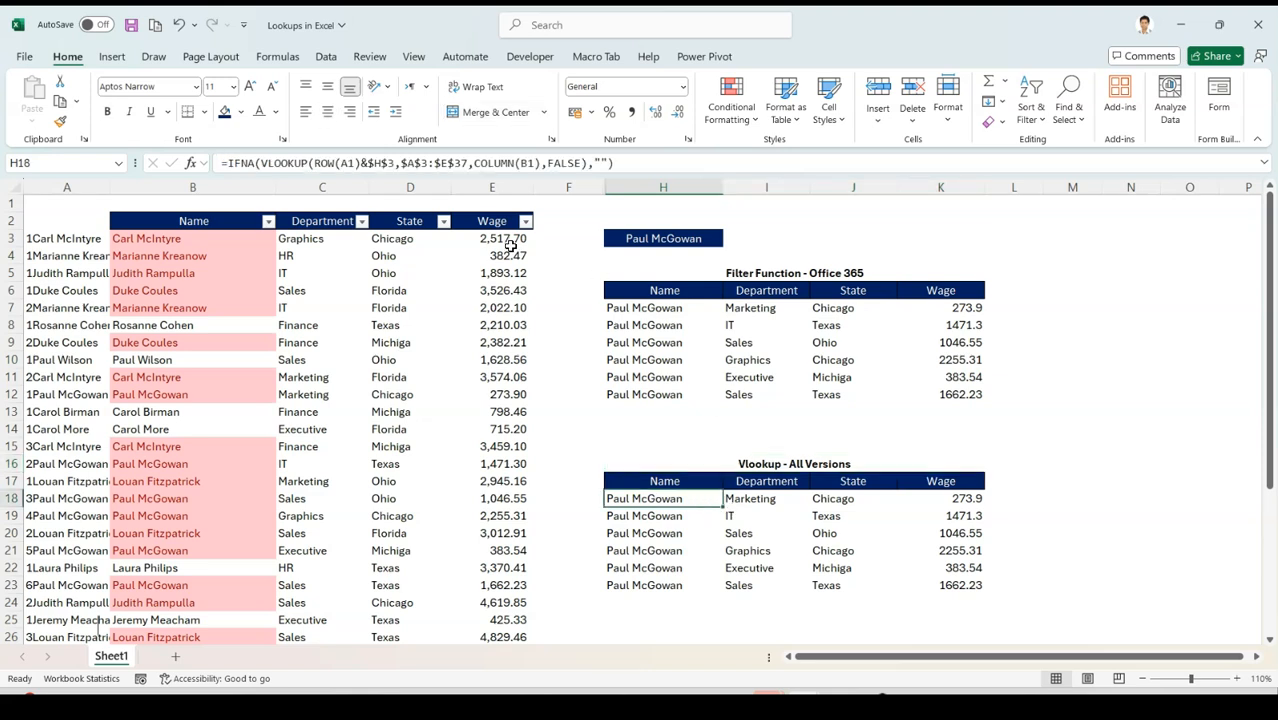